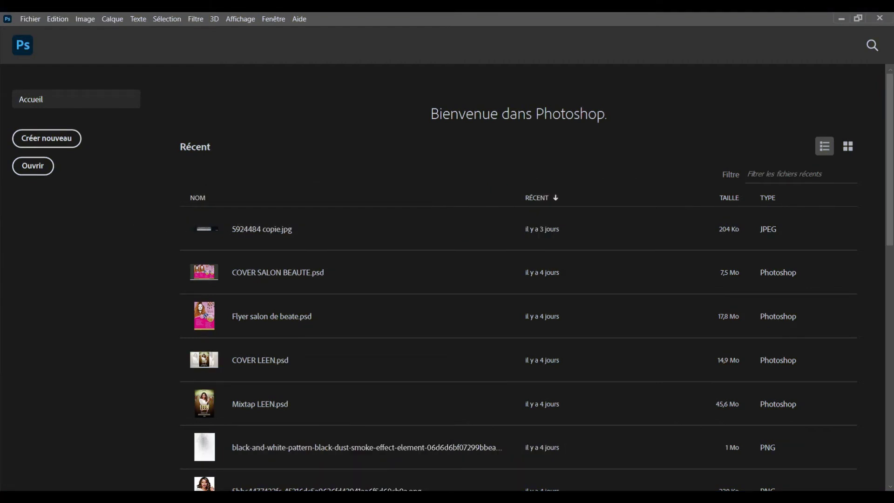
# Step: Open the Nouveau document dialog from the Photoshop home screen
pyautogui.click(63, 138)
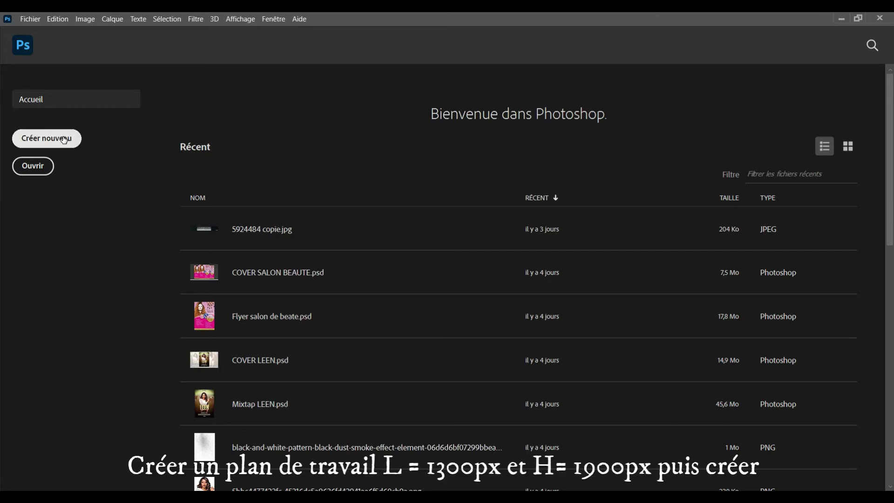
pyautogui.click(64, 138)
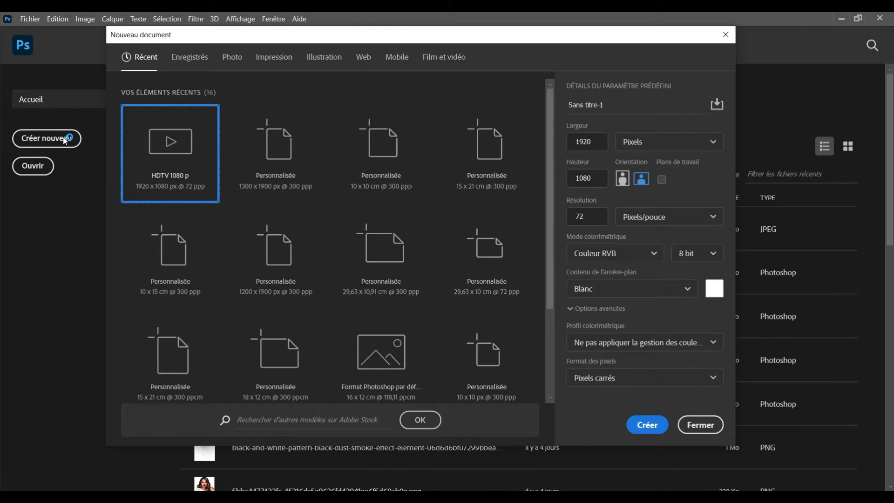
# Step: Set the new document size to 1300 × 1900 px
pyautogui.doubleClick(599, 142)
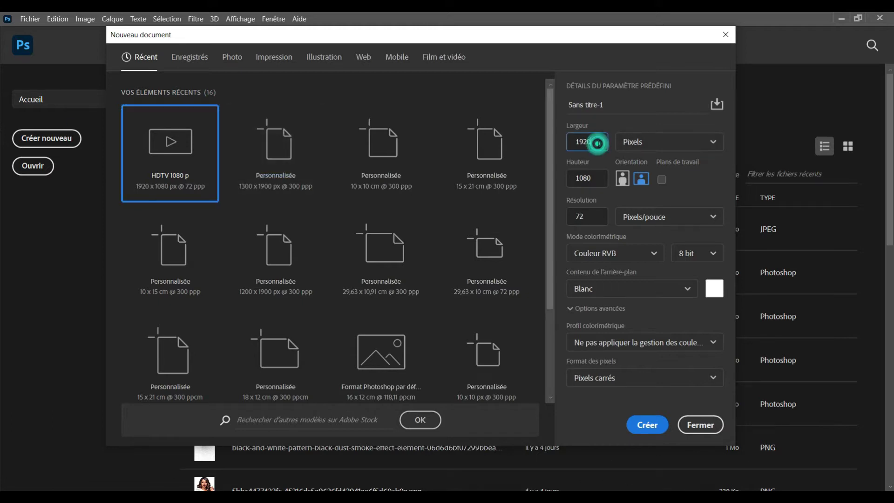
pyautogui.write('1300')
pyautogui.press('Tab')
pyautogui.write('19')
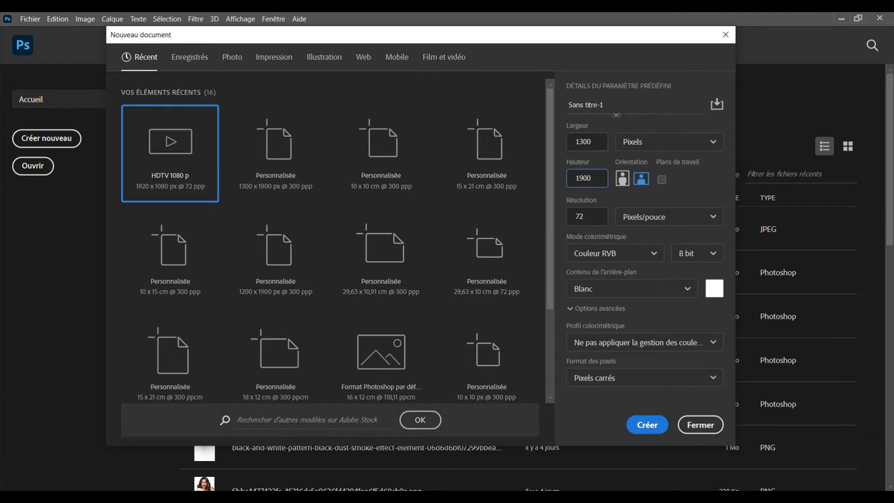
pyautogui.press('Tab')
pyautogui.write('300')
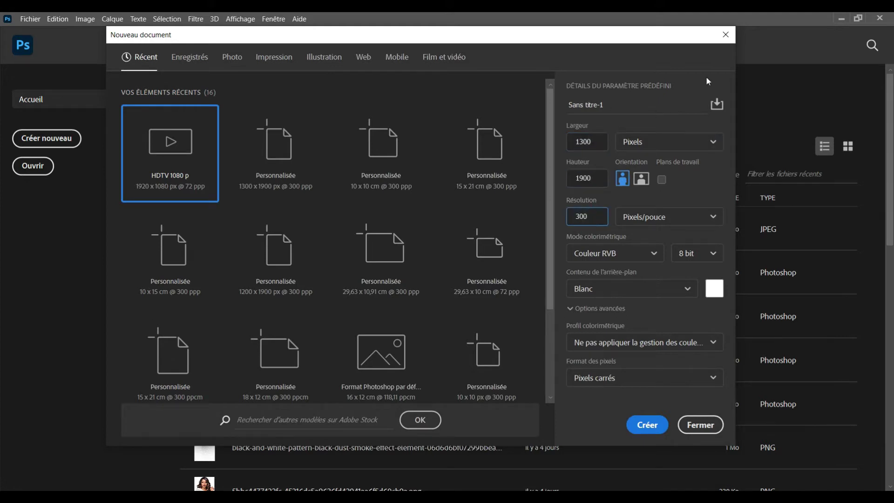
# Step: Name the document AFFICHE DESIGN PLAGE, create it, and hide guides and grid
pyautogui.click(652, 107)
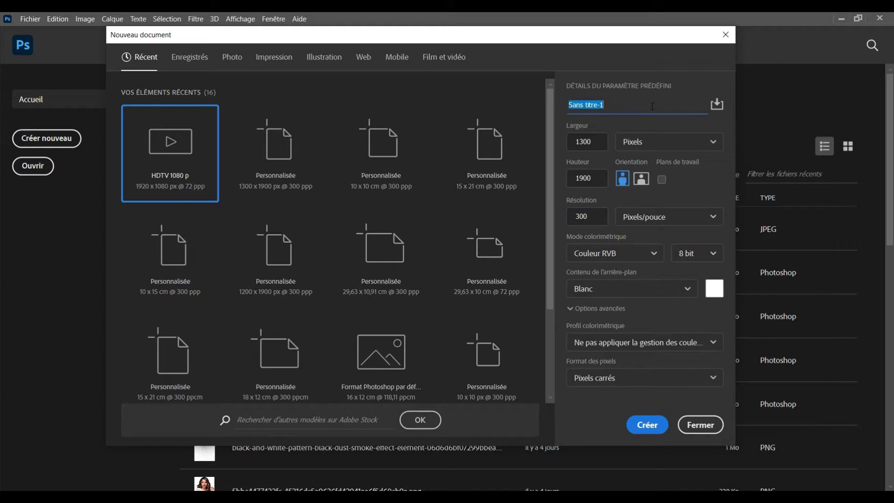
pyautogui.write('A')
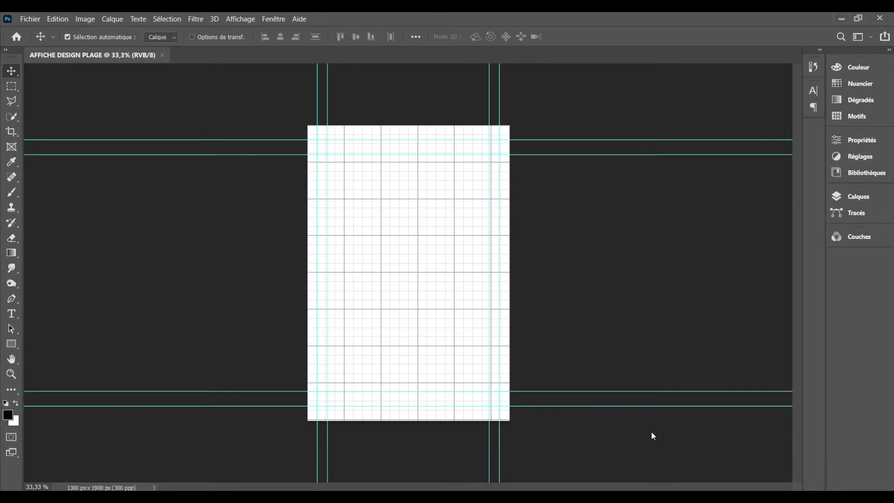
pyautogui.hotkey('ctrl', 'h')
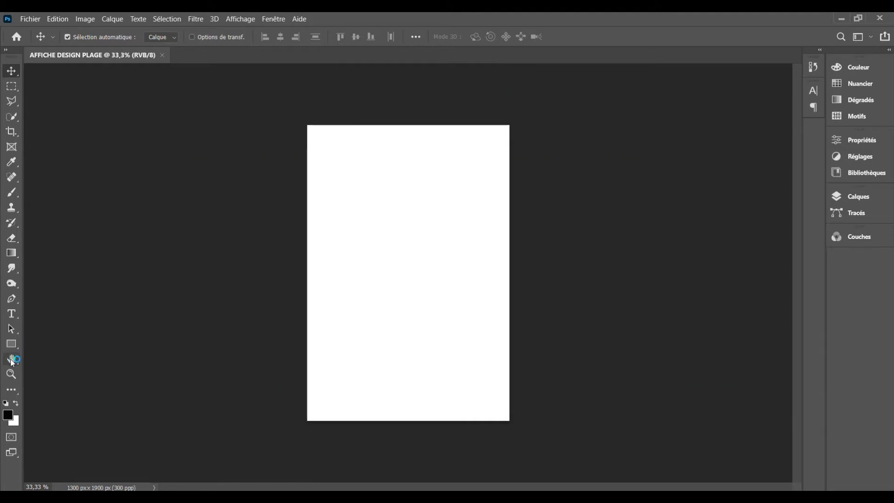
# Step: Fit the canvas in view and browse to the Téléchargements > PISCINE PLUS folder
pyautogui.click(12, 360)
pyautogui.doubleClick(12, 360)
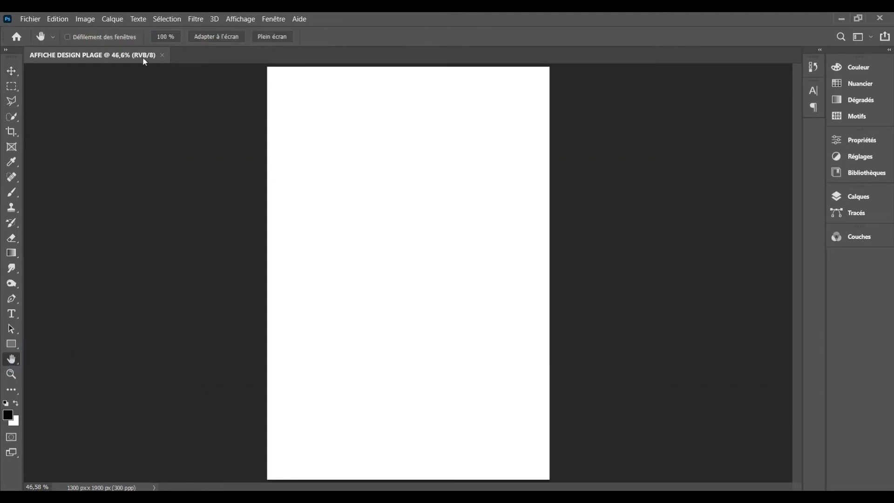
pyautogui.click(28, 18)
pyautogui.click(41, 40)
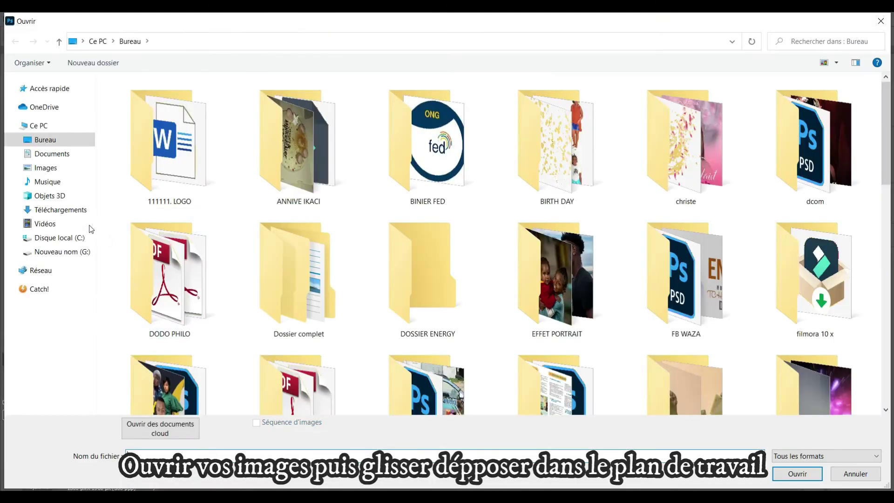
pyautogui.click(61, 209)
pyautogui.click(177, 158)
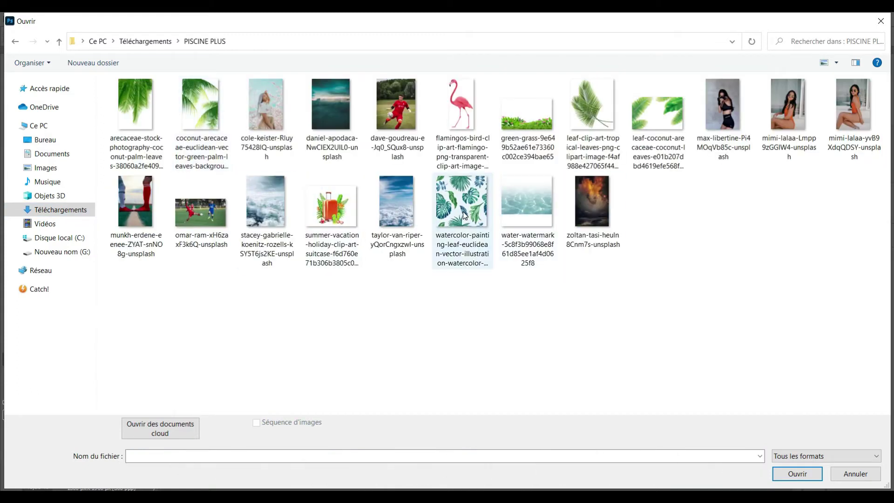
# Step: Open the cloud photo and the portrait photo together
pyautogui.click(463, 211)
pyautogui.keyDown('ctrl'); pyautogui.click(262, 195); pyautogui.keyUp('ctrl')
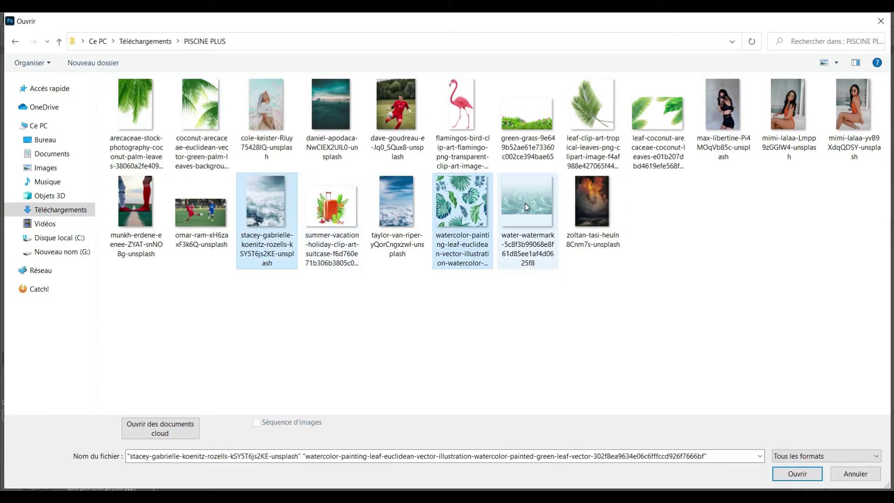
pyautogui.keyDown('ctrl'); pyautogui.click(468, 208); pyautogui.keyUp('ctrl')
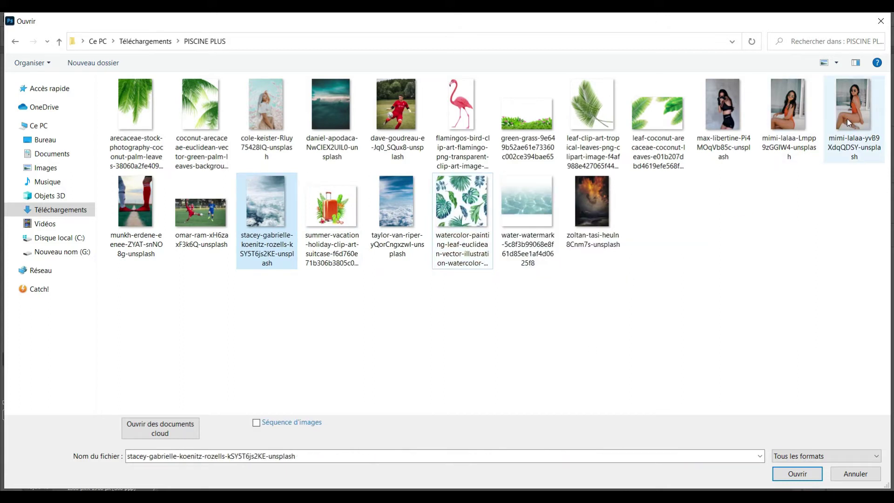
pyautogui.keyDown('ctrl'); pyautogui.click(857, 99); pyautogui.keyUp('ctrl')
pyautogui.click(799, 473)
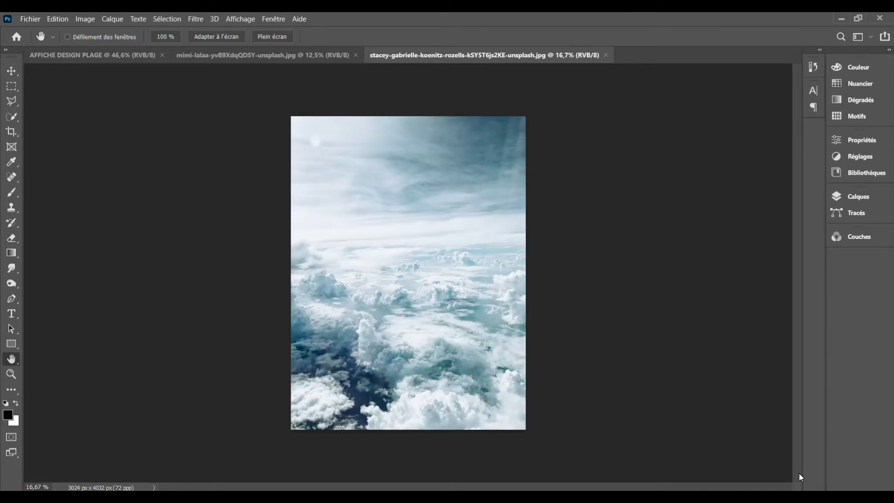
# Step: Open the watercolor leaf pattern and green grass images from PISCINE PLUS
pyautogui.click(11, 71)
pyautogui.click(302, 51)
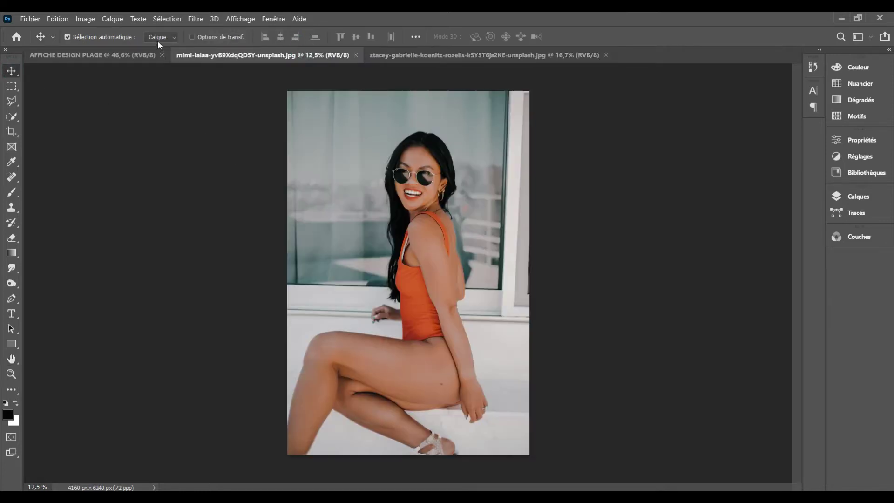
pyautogui.click(25, 22)
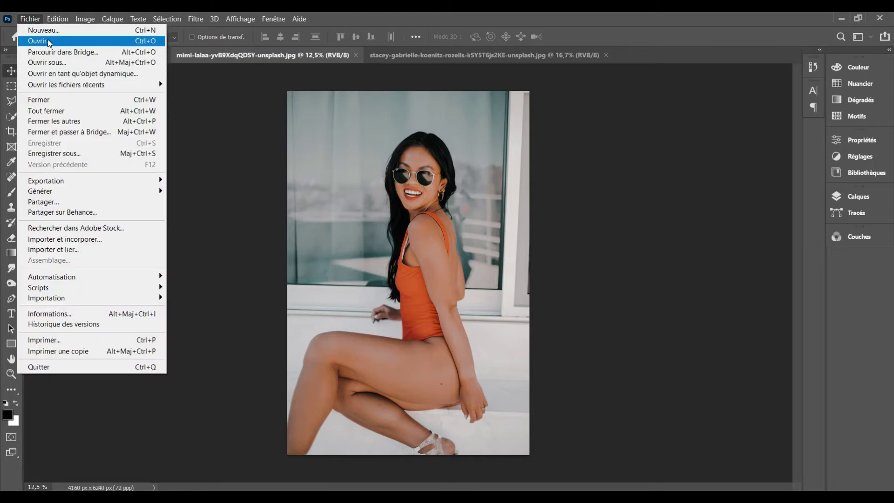
pyautogui.click(48, 41)
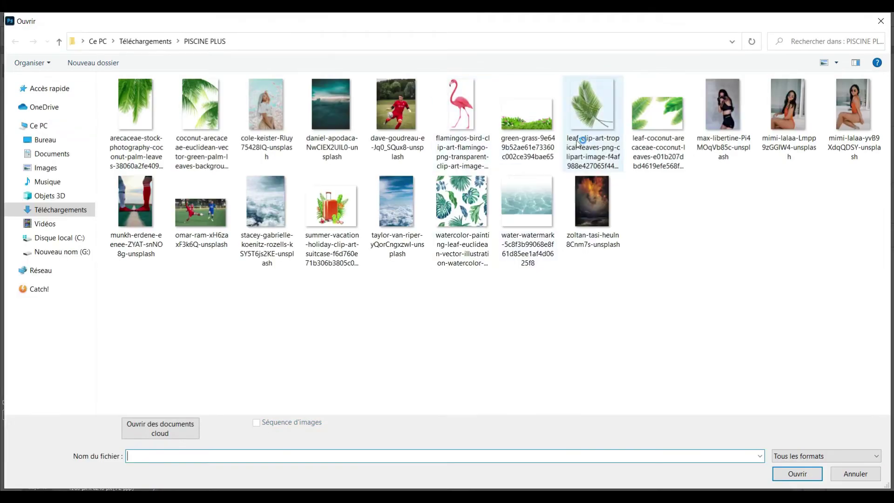
pyautogui.click(457, 199)
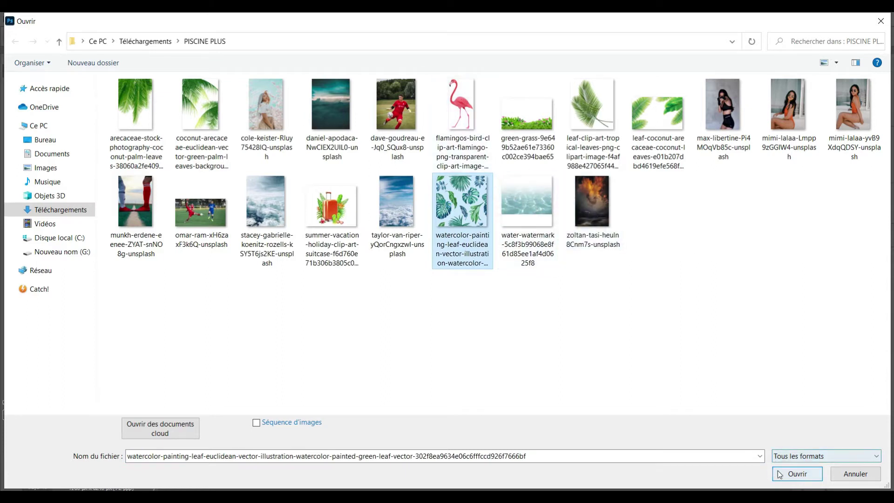
pyautogui.keyDown('ctrl'); pyautogui.click(533, 133); pyautogui.keyUp('ctrl')
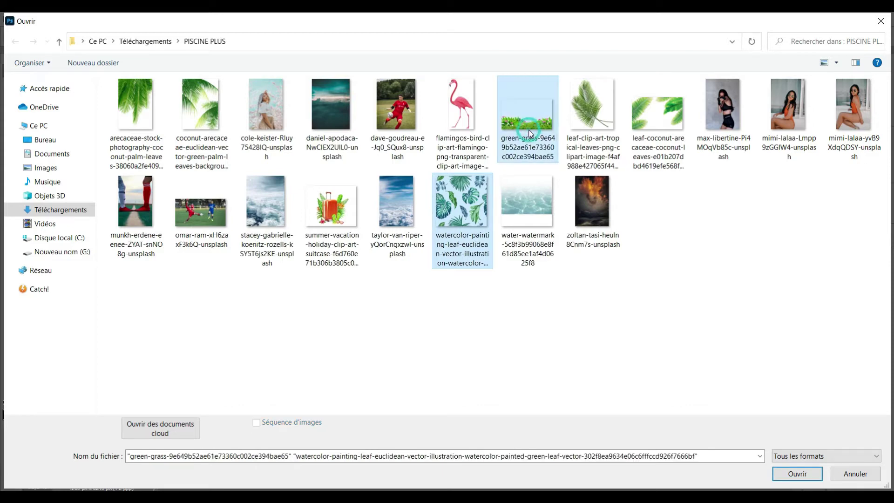
pyautogui.click(790, 476)
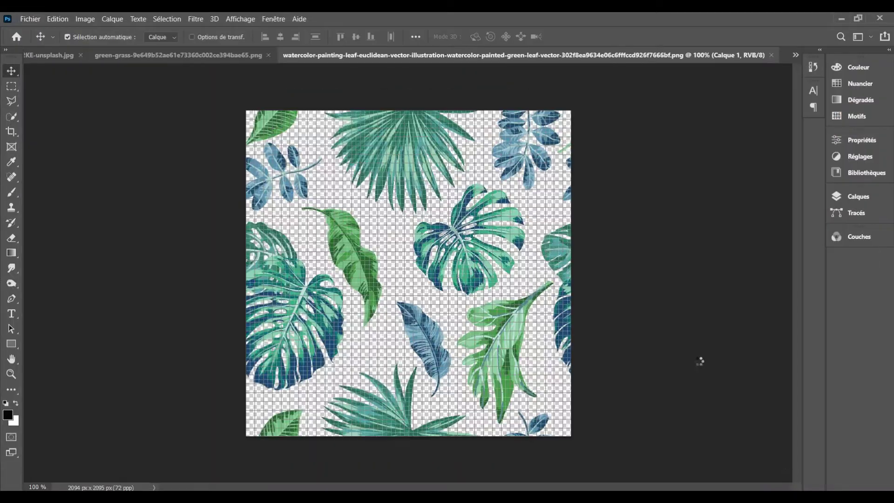
pyautogui.click(48, 56)
# Step: Float the cloud and portrait photos in their own windows
pyautogui.moveTo(393, 239); pyautogui.dragTo(109, 95)
pyautogui.moveTo(79, 55); pyautogui.dragTo(351, 199)
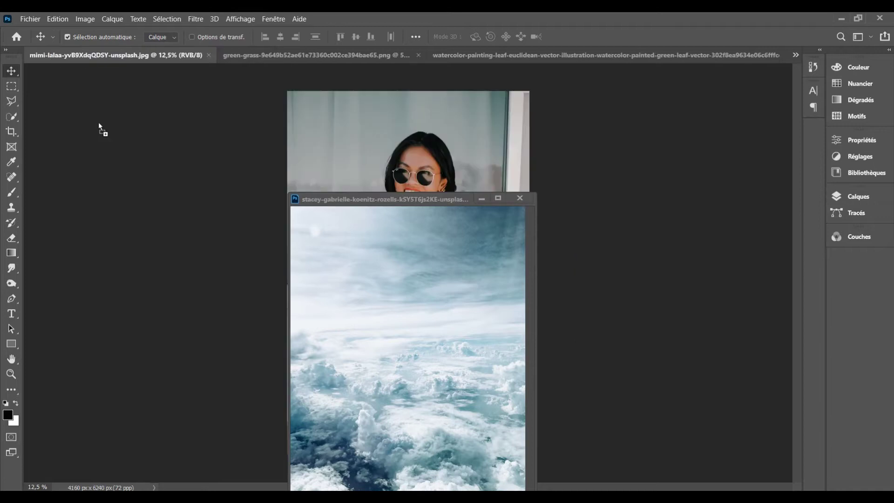
pyautogui.moveTo(438, 304); pyautogui.dragTo(179, 195)
pyautogui.hotkey('ctrl', 'z')
pyautogui.click(177, 56)
pyautogui.moveTo(219, 109); pyautogui.dragTo(638, 165)
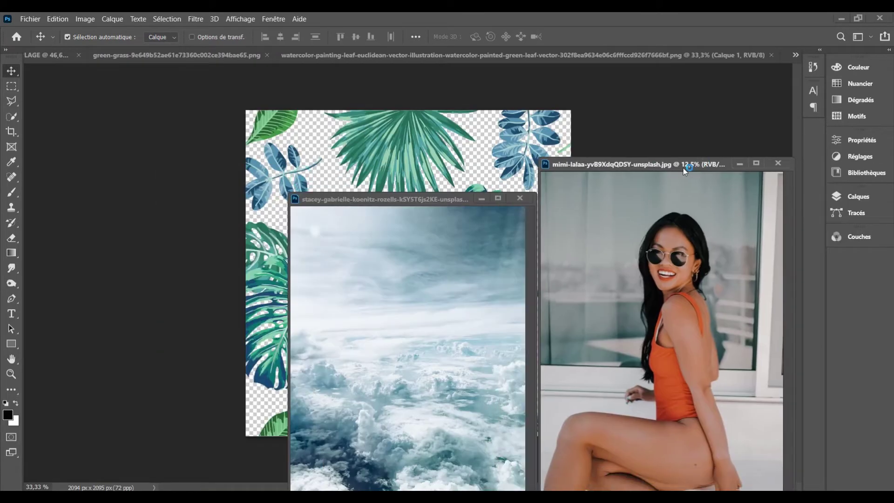
pyautogui.click(112, 82)
# Step: Drag the cloud photo onto the AFFICHE DESIGN PLAGE poster as a new layer
pyautogui.click(35, 55)
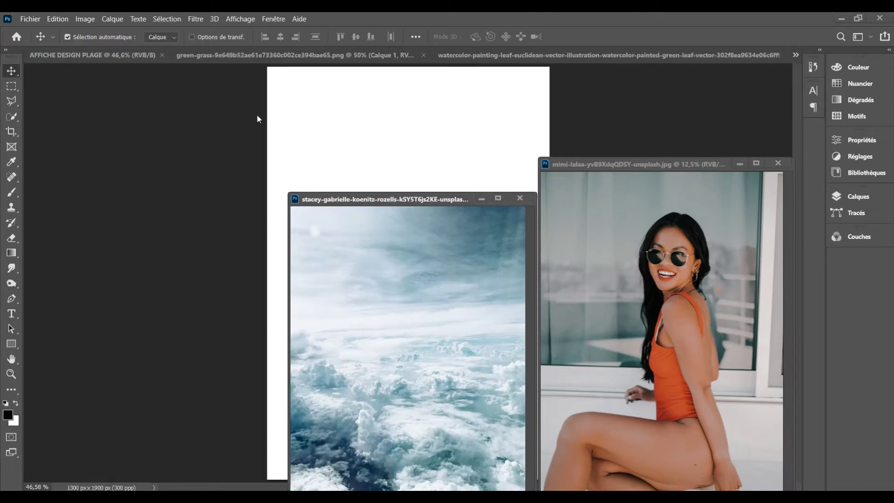
pyautogui.moveTo(353, 141); pyautogui.dragTo(305, 135)
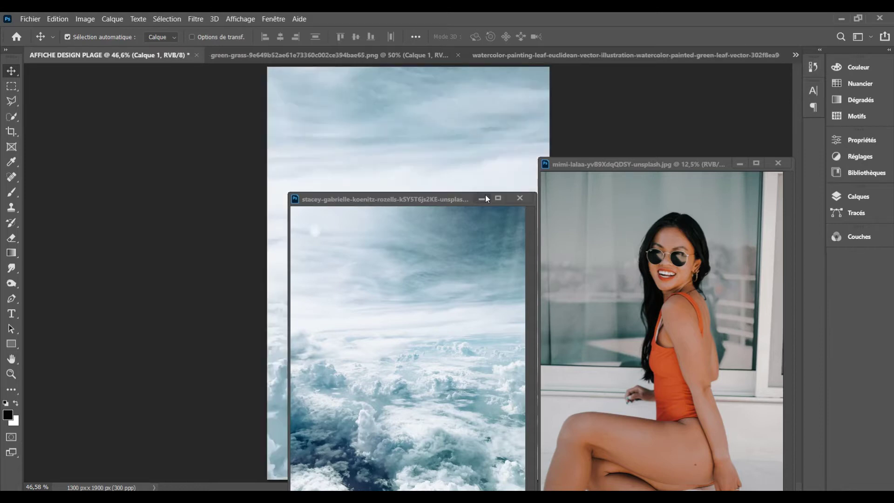
pyautogui.click(520, 199)
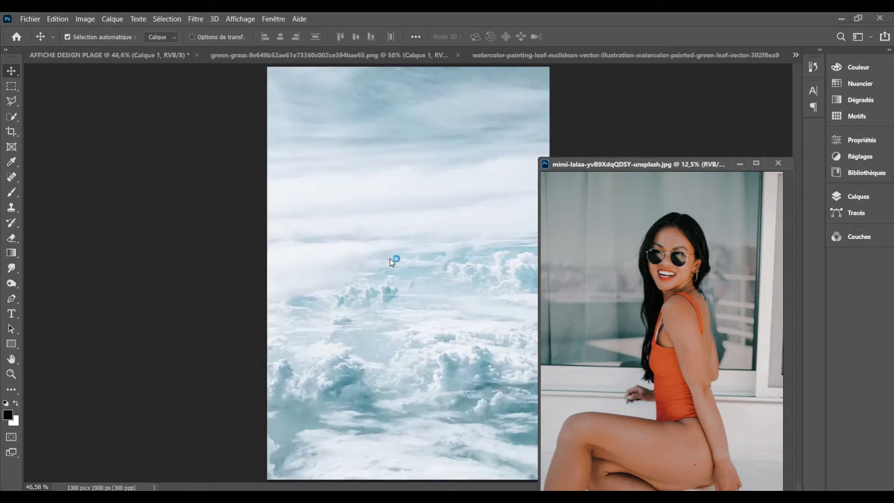
pyautogui.hotkey('ctrl', '-')
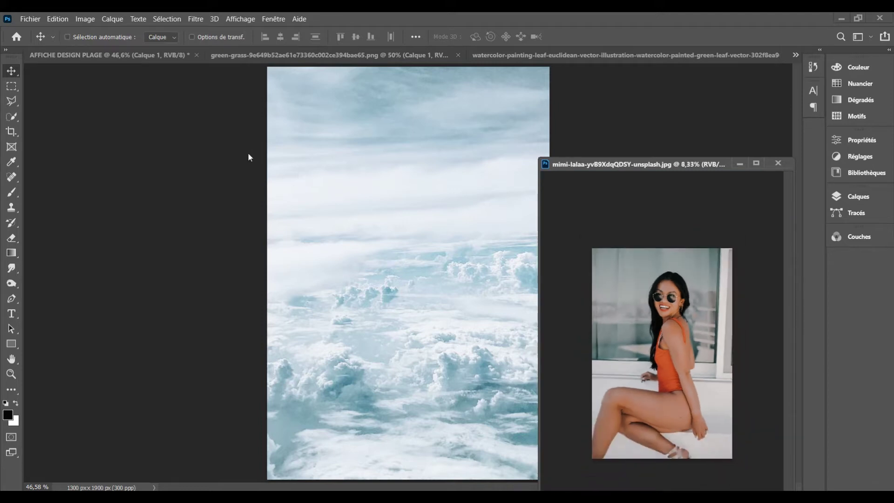
pyautogui.click(349, 181)
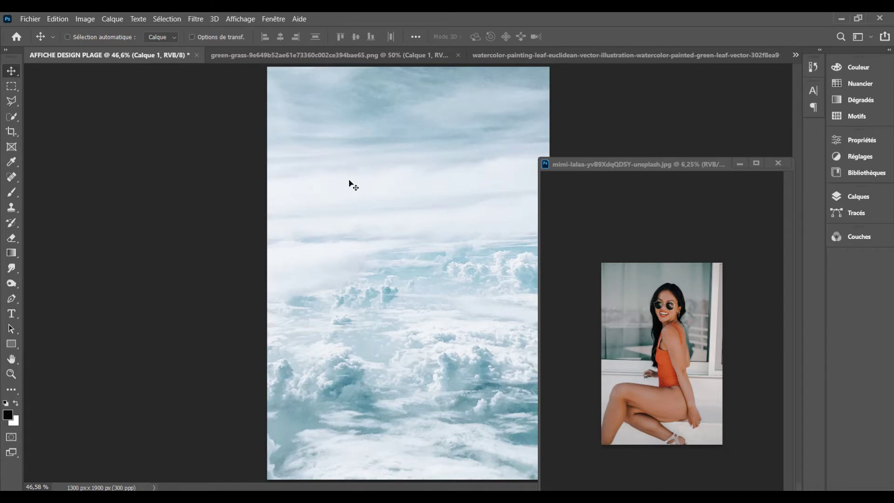
# Step: Scale the cloud layer to about 95.5% and shift it slightly right and down
pyautogui.hotkey('ctrl', 't')
pyautogui.hotkey('ctrl', '-')
pyautogui.hotkey('ctrl', '-')
pyautogui.hotkey('ctrl', '-')
pyautogui.moveTo(511, 128); pyautogui.dragTo(506, 136)
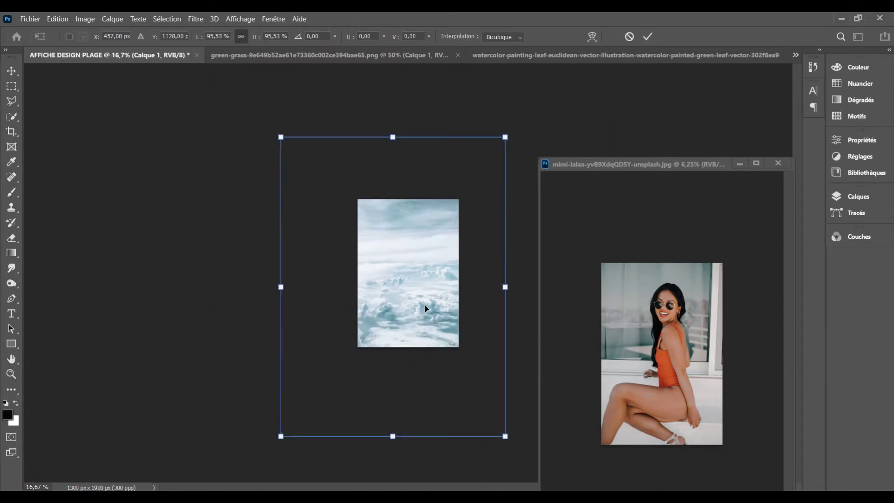
pyautogui.moveTo(409, 291); pyautogui.dragTo(424, 294)
pyautogui.press('Return')
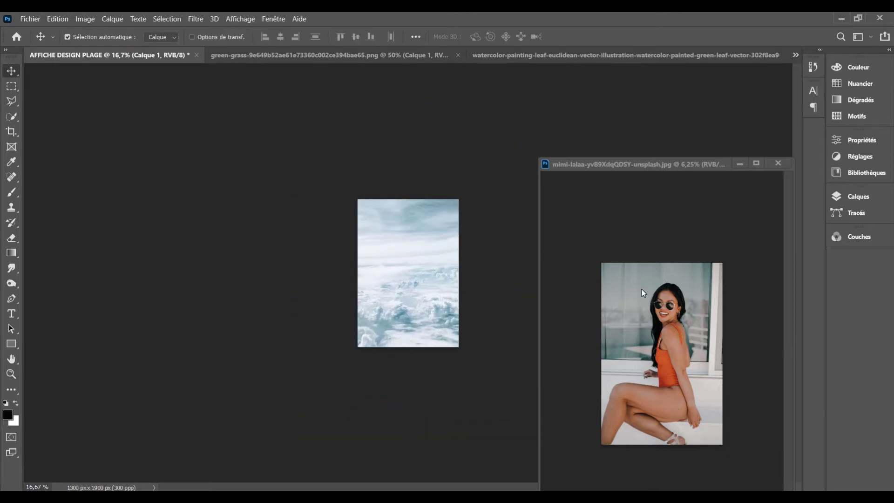
# Step: Close the watercolor leaf and portrait photo documents without saving
pyautogui.click(358, 56)
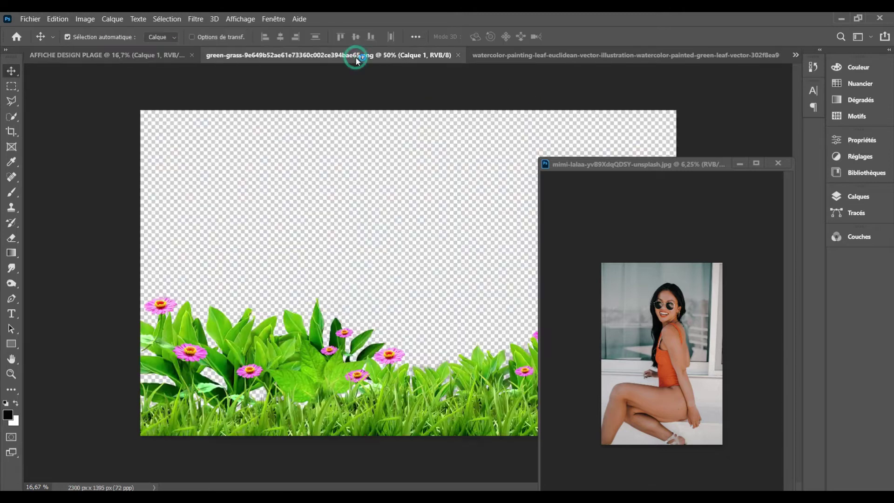
pyautogui.click(486, 55)
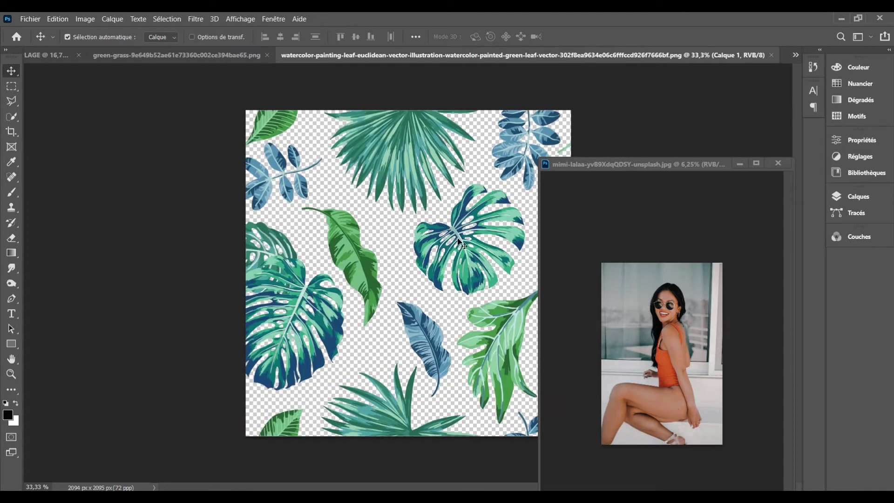
pyautogui.click(771, 55)
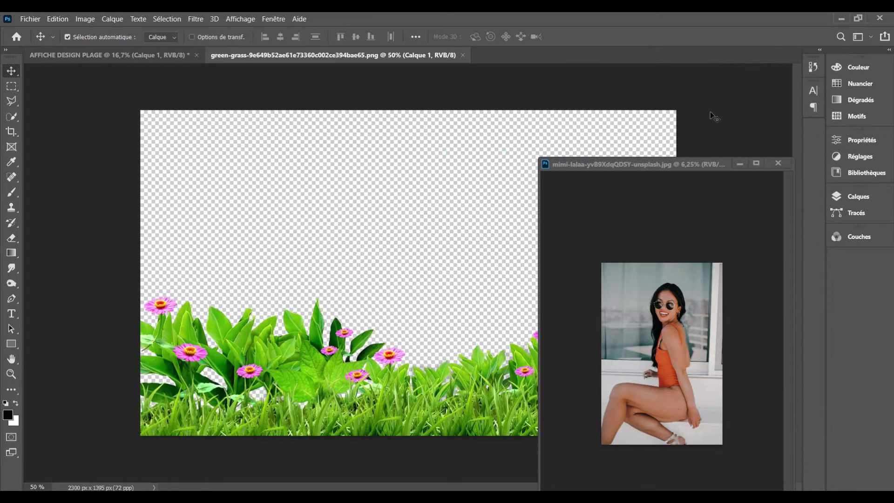
pyautogui.click(777, 163)
pyautogui.click(484, 203)
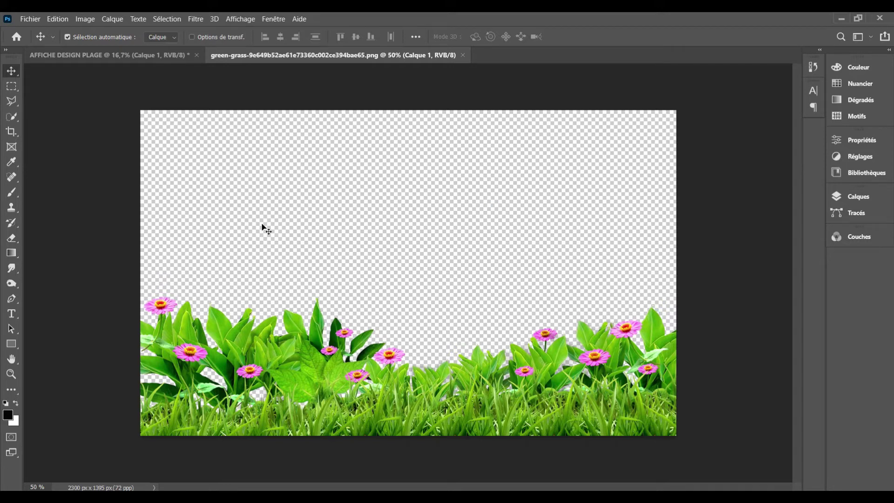
# Step: Move the grass strip to the poster's bottom and scale it to 82%
pyautogui.click(133, 59)
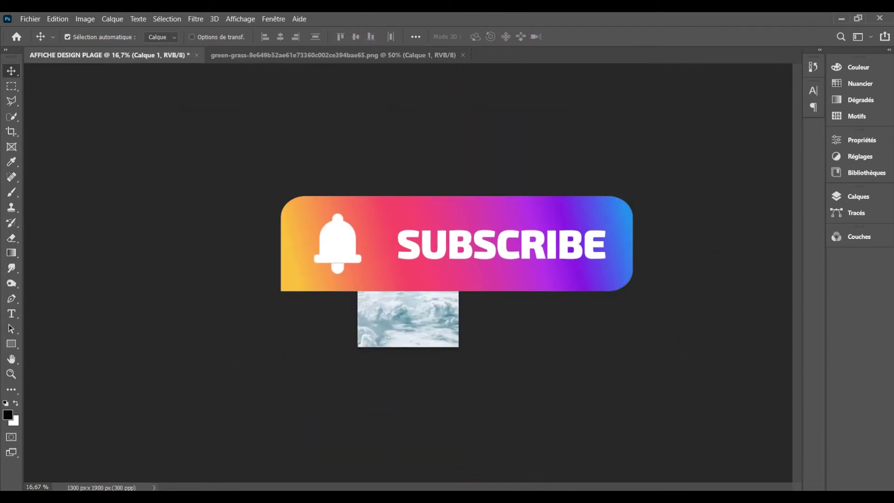
pyautogui.hotkey('ctrl', '0')
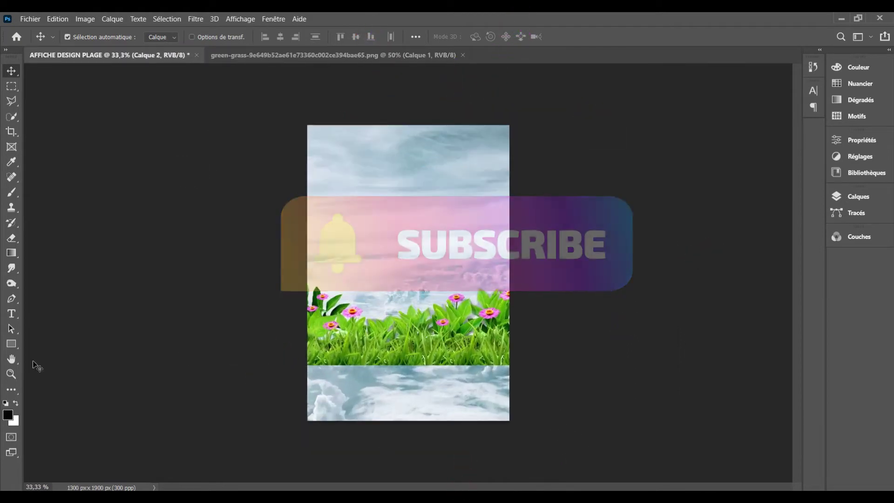
pyautogui.click(11, 358)
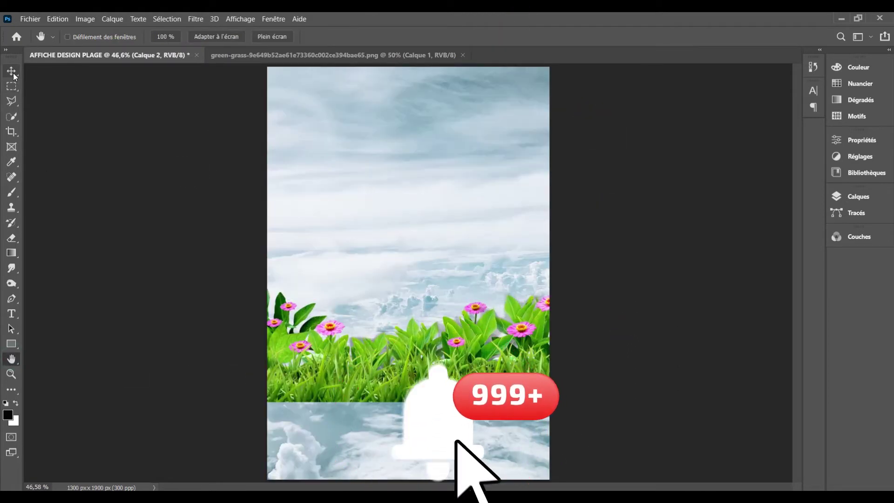
pyautogui.press('v')
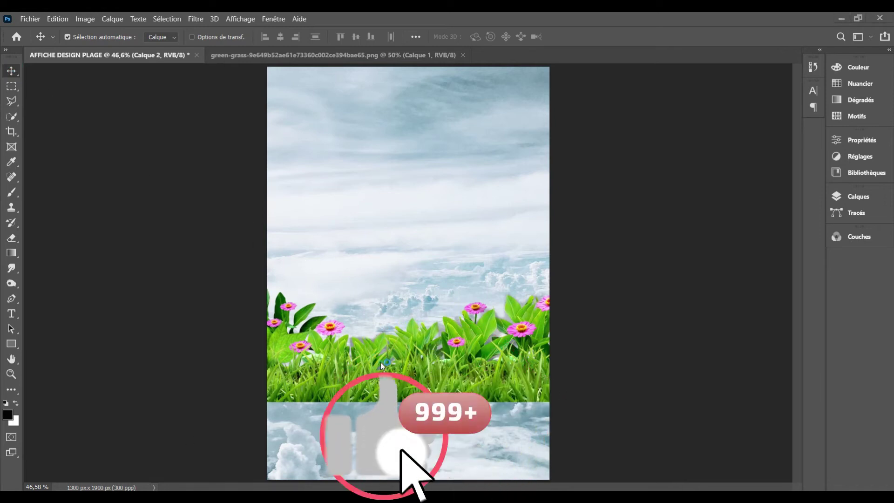
pyautogui.moveTo(477, 364); pyautogui.dragTo(482, 445)
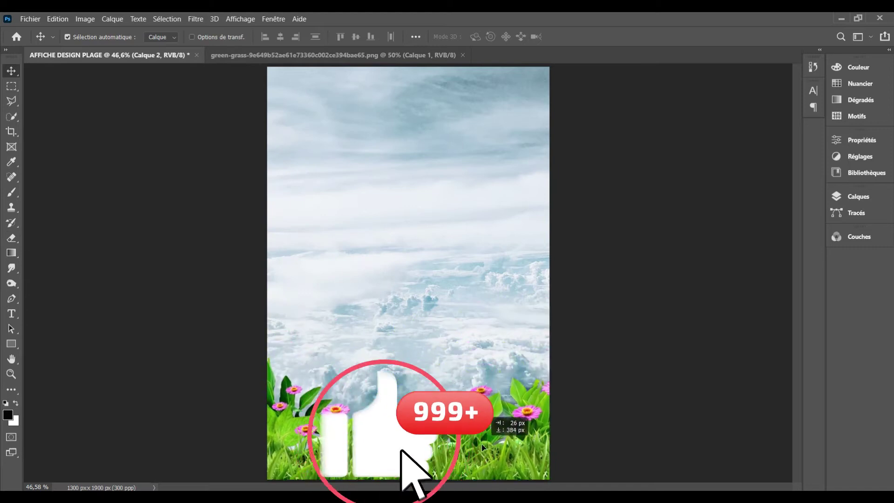
pyautogui.hotkey('ctrl', 't')
pyautogui.moveTo(545, 428); pyautogui.dragTo(632, 438)
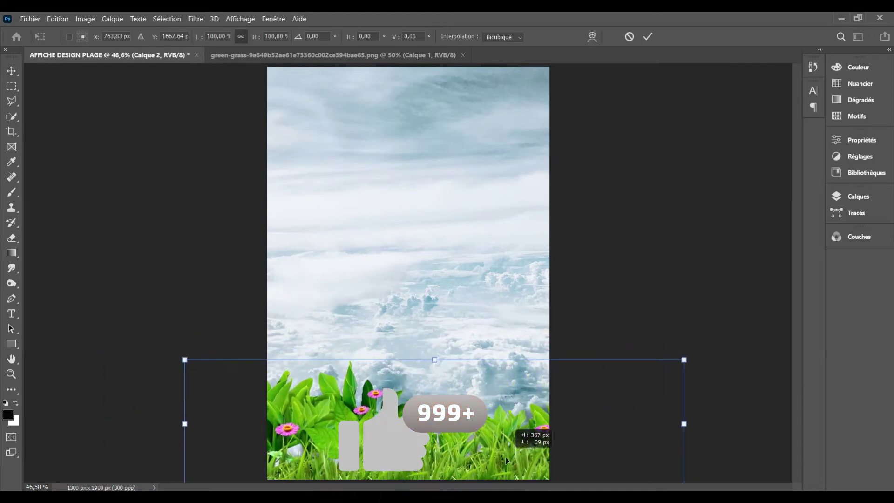
pyautogui.moveTo(697, 367); pyautogui.dragTo(652, 388)
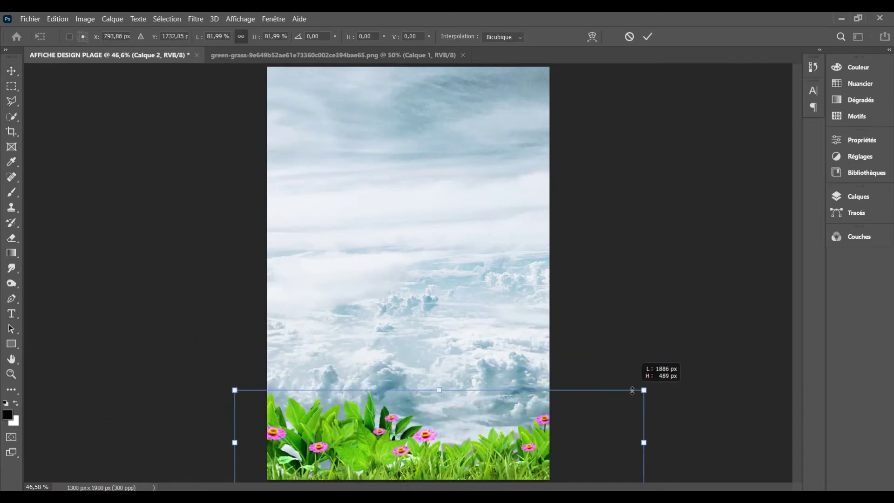
pyautogui.hotkey('shift', 'Up')
pyautogui.hotkey('shift', 'Up')
pyautogui.hotkey('shift', 'Up')
pyautogui.hotkey('shift', 'Up')
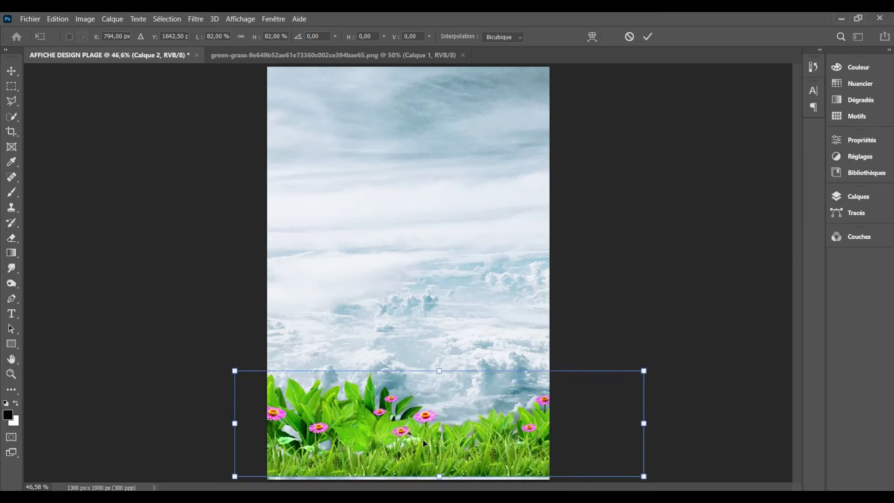
# Step: Settle the grass strip on the poster's bottom edge and commit the transform
pyautogui.moveTo(433, 465)
pyautogui.mouseDown()
pyautogui.moveTo(433, 478)
pyautogui.moveTo(468, 462)
pyautogui.mouseUp()
pyautogui.press('Return')
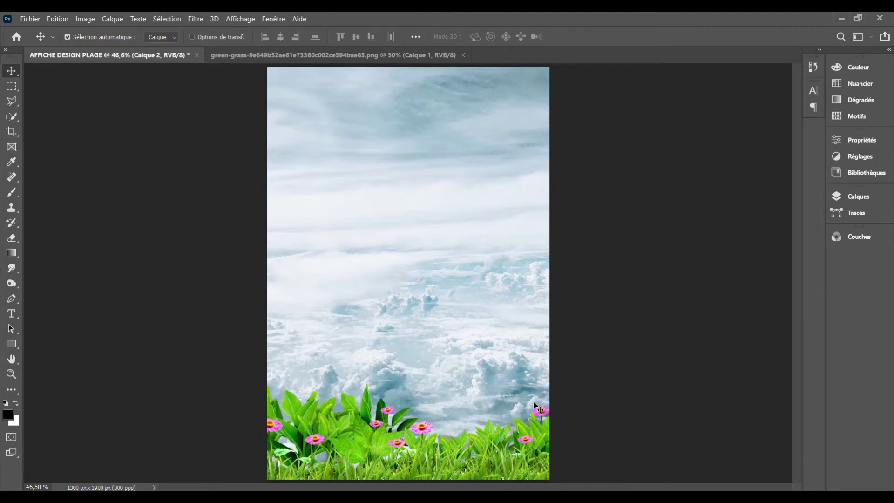
pyautogui.click(855, 160)
pyautogui.click(622, 188)
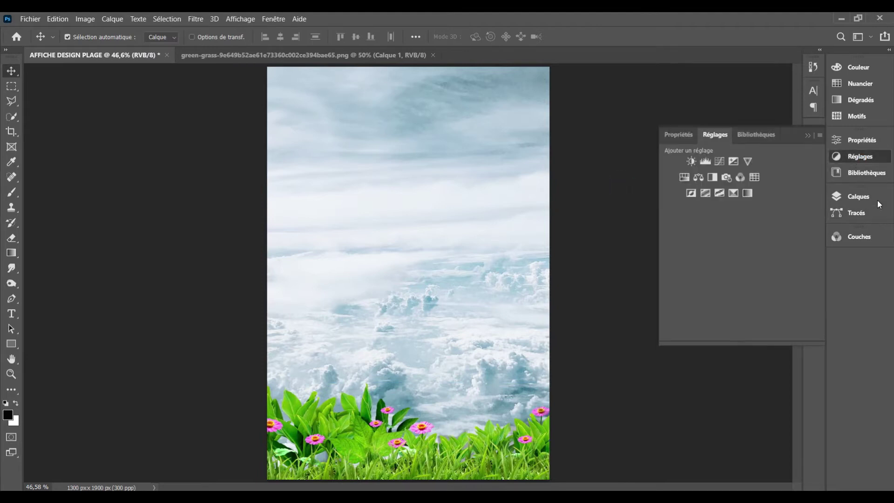
pyautogui.click(868, 195)
# Step: Add a Gradient fill layer above the cloud photo layer Calque 1
pyautogui.click(780, 289)
pyautogui.scroll(-1, 817, 297)
pyautogui.click(755, 293)
pyautogui.click(758, 310)
pyautogui.click(784, 121)
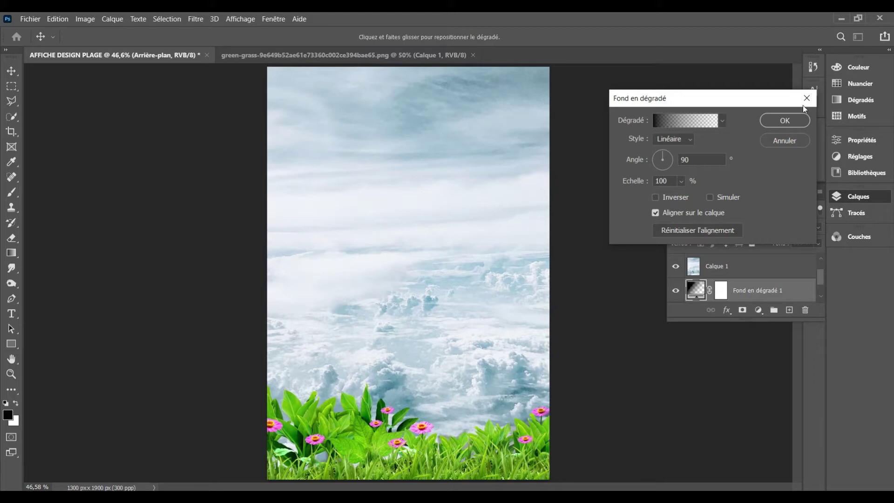
pyautogui.click(806, 97)
pyautogui.click(770, 272)
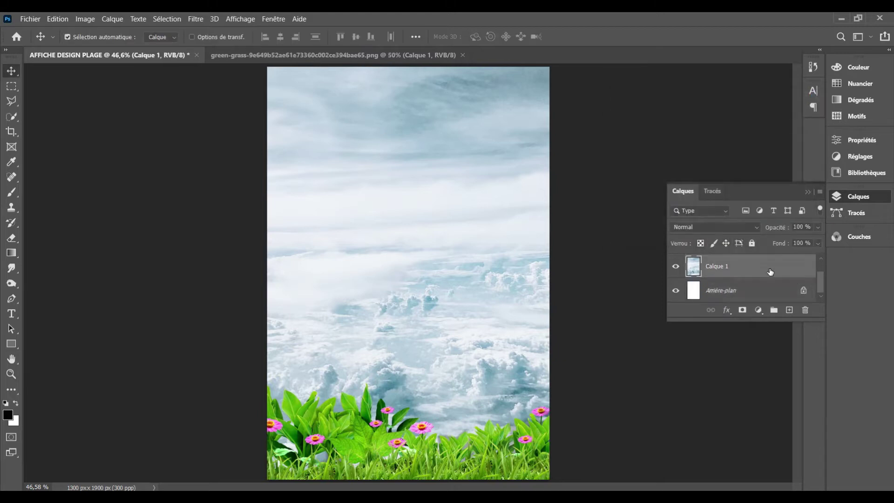
pyautogui.click(758, 310)
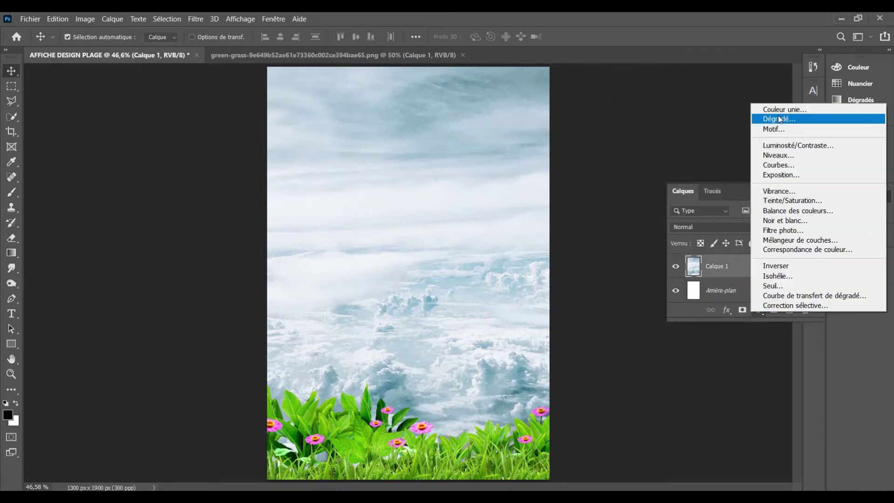
pyautogui.click(780, 120)
# Step: Set the gradient's left stop to light blue #48c7f6 and apply the fill layer
pyautogui.click(662, 121)
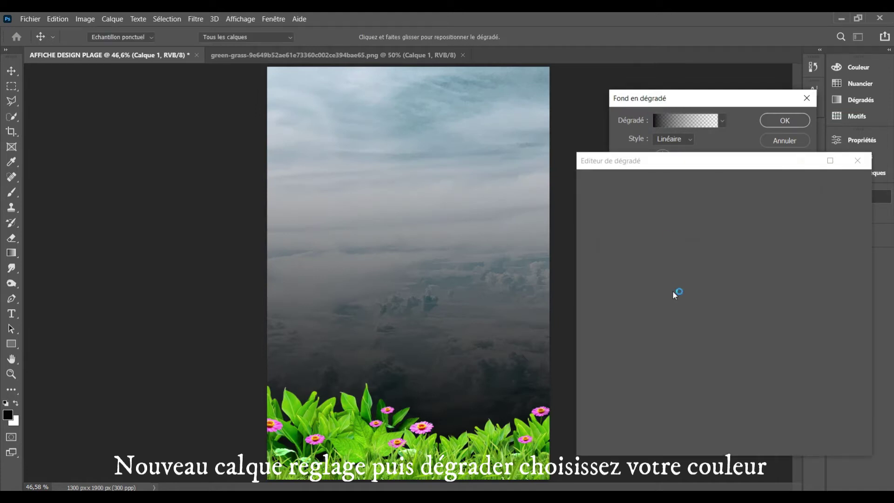
pyautogui.doubleClick(592, 375)
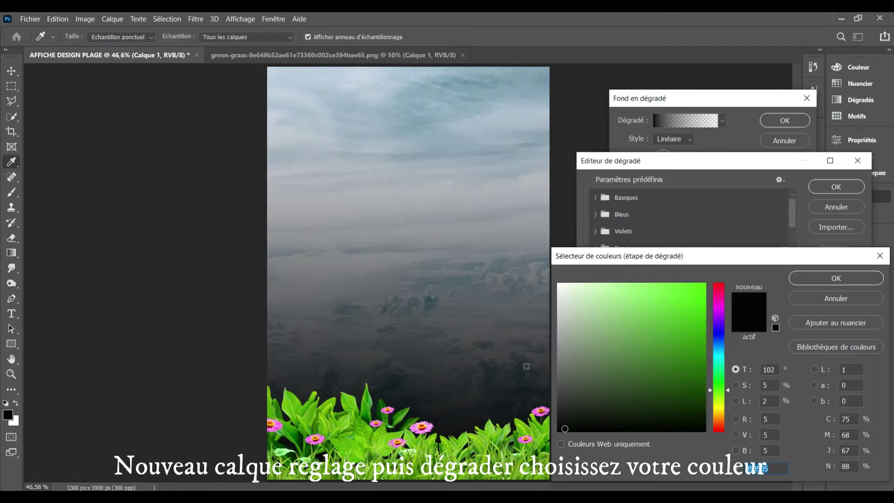
pyautogui.click(721, 352)
pyautogui.moveTo(656, 313); pyautogui.dragTo(662, 288)
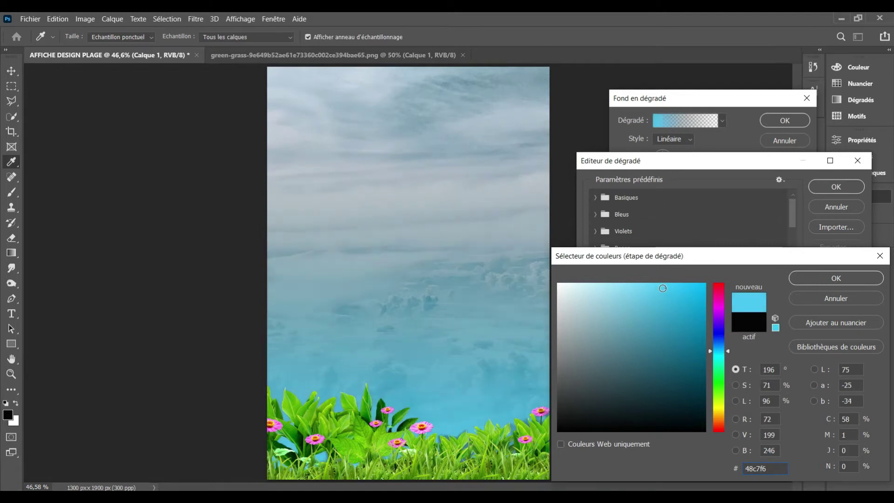
pyautogui.click(867, 278)
pyautogui.click(821, 184)
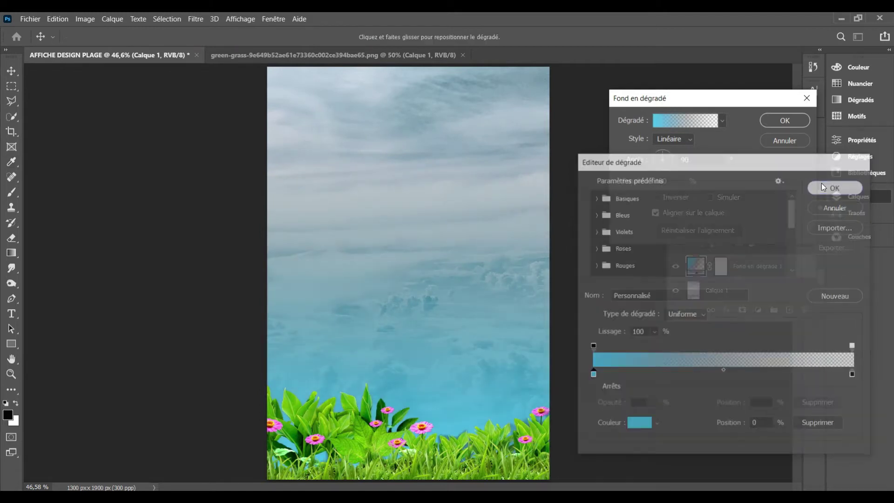
pyautogui.click(775, 122)
pyautogui.click(364, 56)
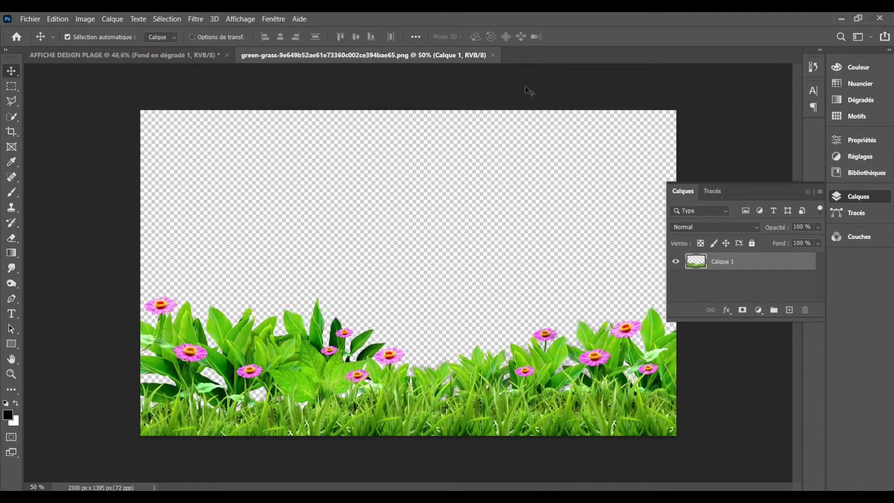
# Step: Close the green-grass document and open the watercolour tropical leaves PNG
pyautogui.click(493, 55)
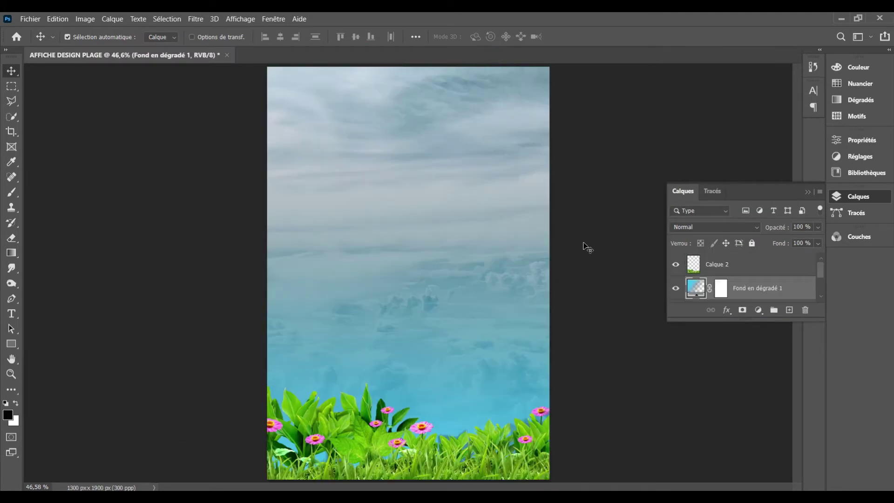
pyautogui.click(30, 18)
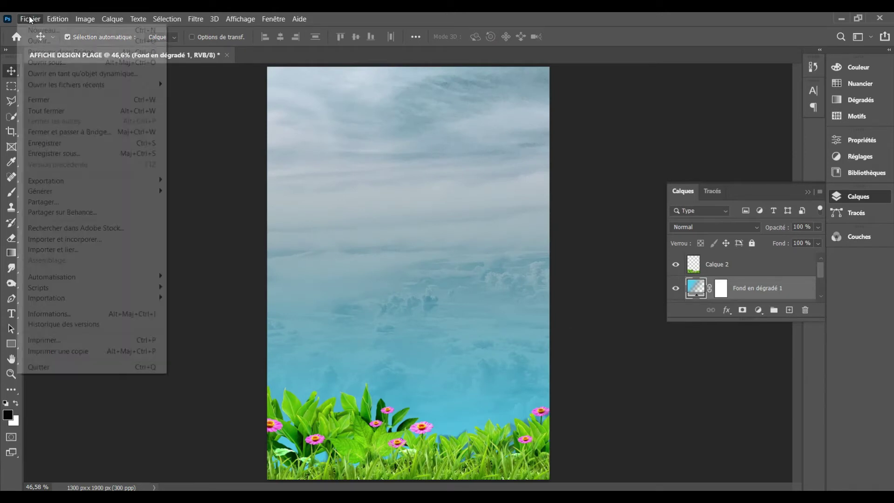
pyautogui.click(49, 39)
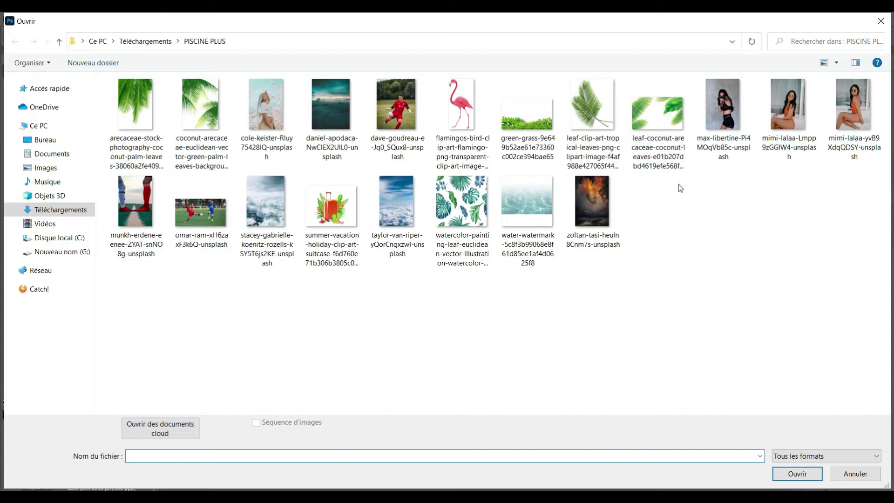
pyautogui.click(657, 112)
pyautogui.click(463, 197)
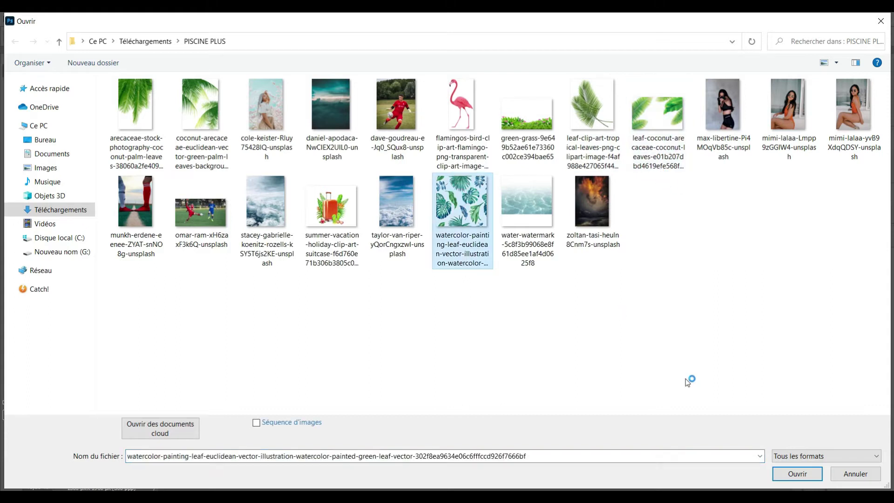
pyautogui.click(797, 474)
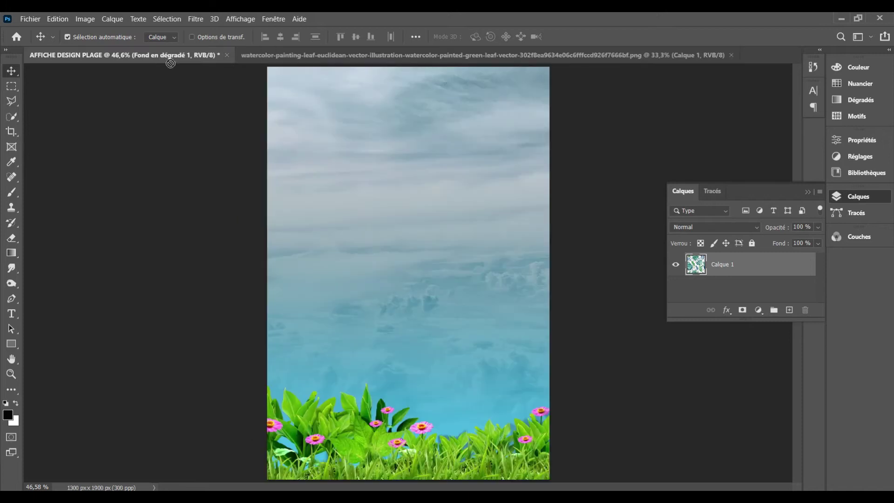
# Step: Place the watercolour leaves on the poster, shift them right and down, and duplicate the layer
pyautogui.moveTo(175, 41); pyautogui.dragTo(379, 241)
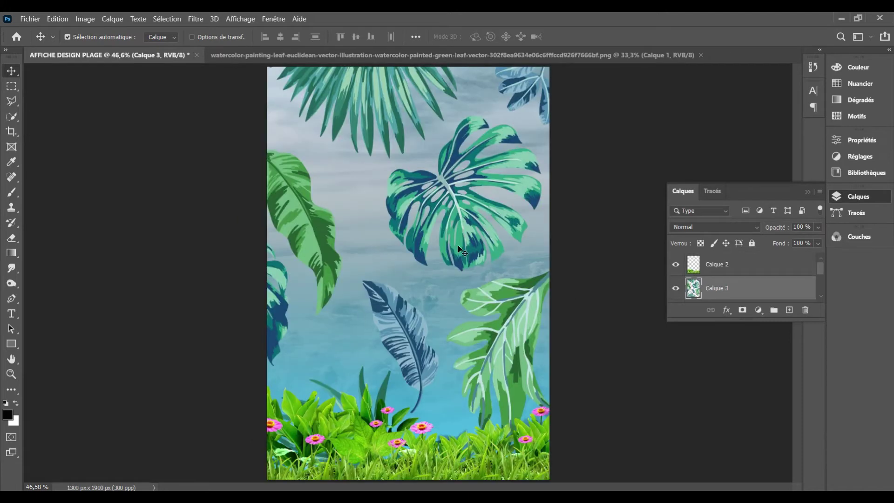
pyautogui.hotkey('ctrl', 't')
pyautogui.press('super')
pyautogui.click(451, 225)
pyautogui.moveTo(450, 225); pyautogui.dragTo(470, 265)
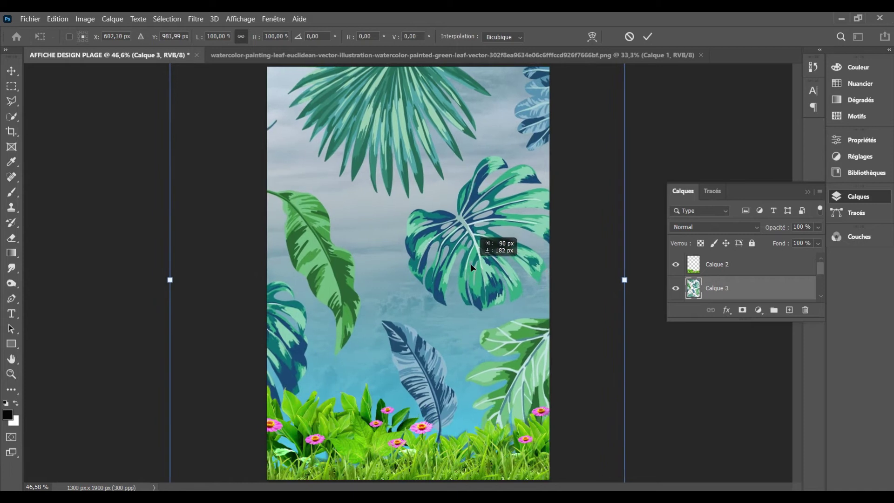
pyautogui.press('Return')
pyautogui.hotkey('ctrl', 'j')
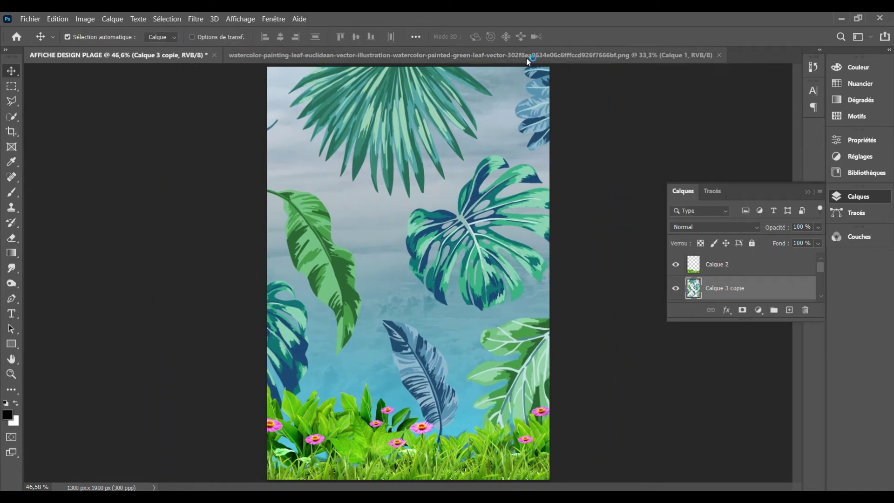
# Step: Apply a Gaussian blur to the Calque 3 copie leaves
pyautogui.click(196, 19)
pyautogui.moveTo(209, 189)
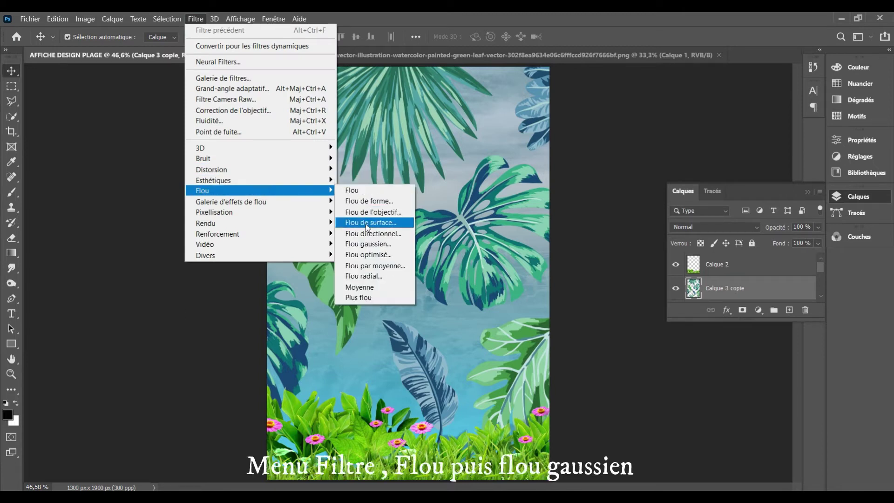
pyautogui.click(367, 243)
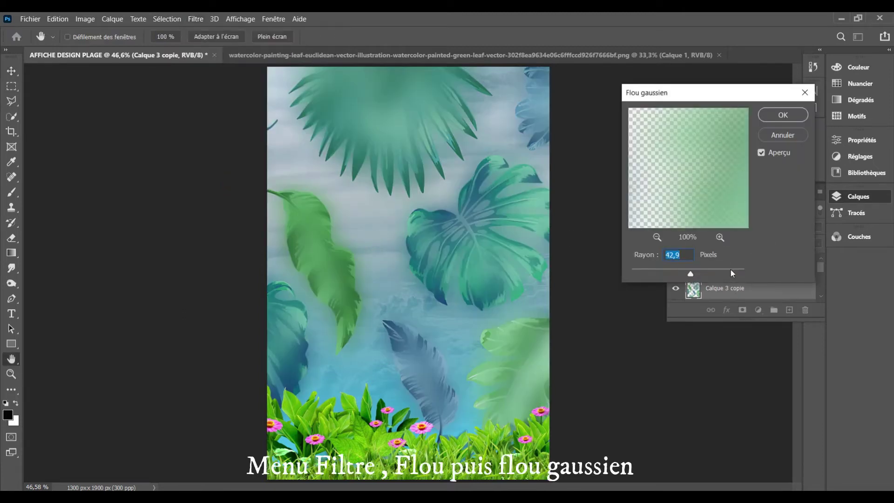
pyautogui.moveTo(689, 272)
pyautogui.mouseDown()
pyautogui.moveTo(700, 276)
pyautogui.moveTo(679, 276)
pyautogui.mouseUp()
pyautogui.click(790, 117)
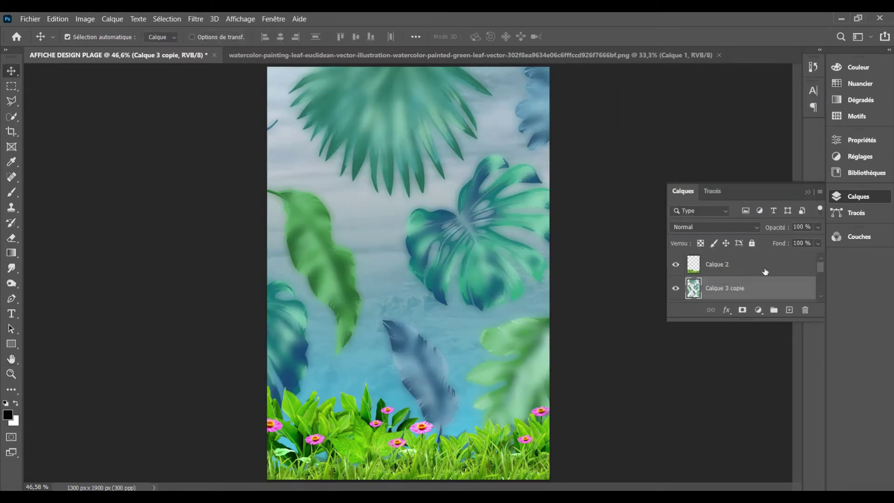
pyautogui.scroll(-2, 816, 251)
pyautogui.scroll(1, 821, 259)
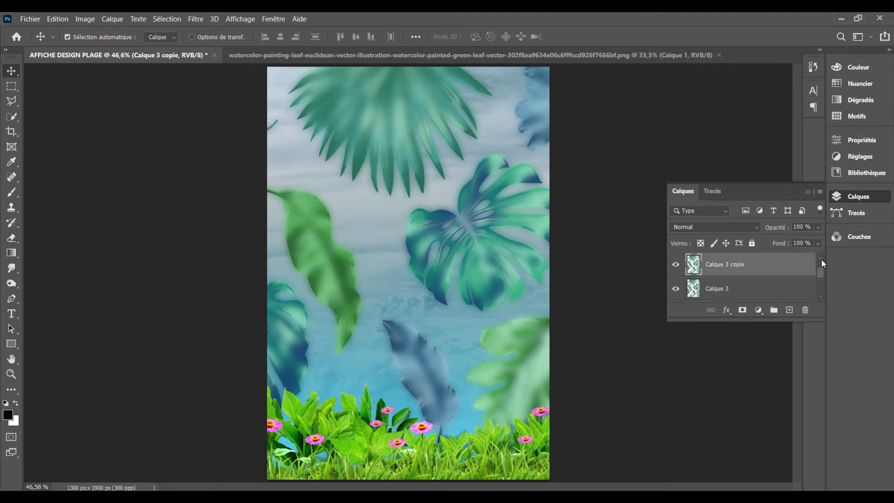
# Step: Scale the original leaf layer Calque 3 to 47%, then delete it
pyautogui.click(742, 296)
pyautogui.hotkey('ctrl', 't')
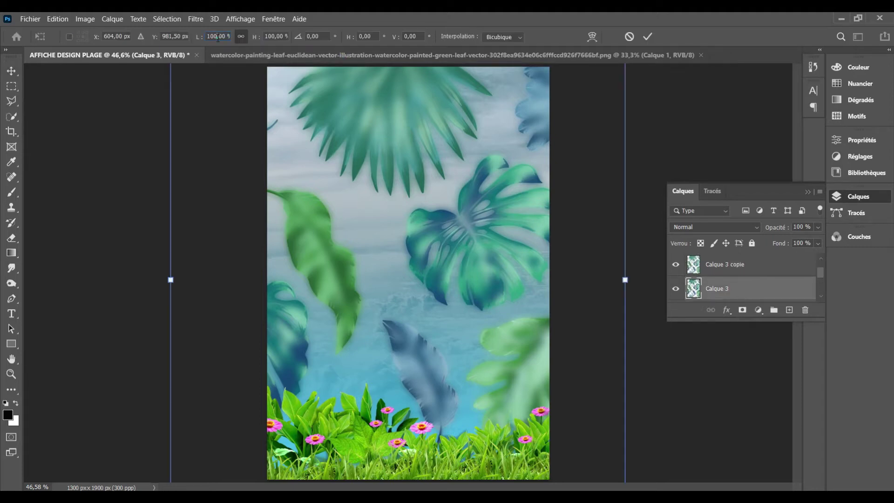
pyautogui.scroll(-13, 217, 37)
pyautogui.scroll(-9, 218, 37)
pyautogui.scroll(-10, 217, 37)
pyautogui.scroll(-12, 217, 37)
pyautogui.scroll(-9, 217, 37)
pyautogui.write('47')
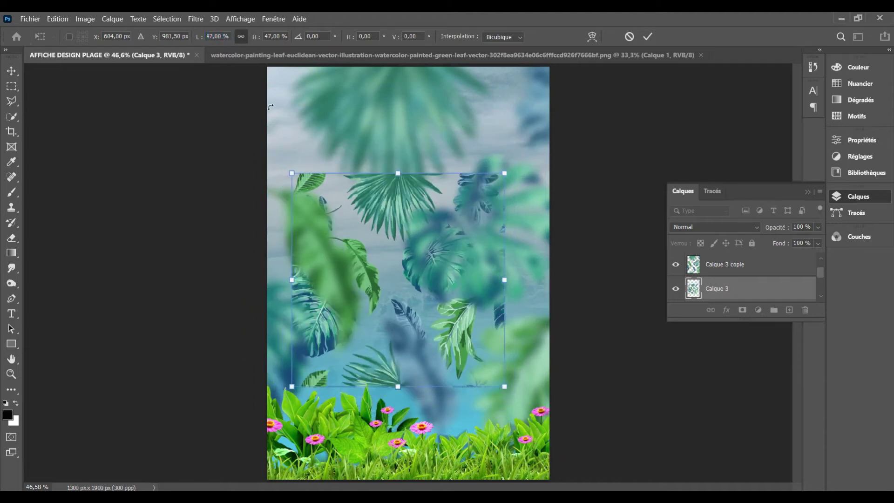
pyautogui.press('Return')
pyautogui.press('Delete')
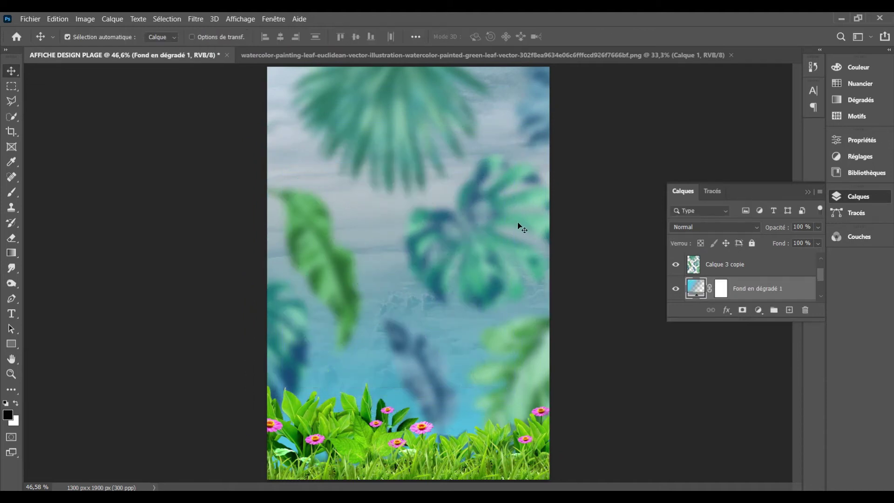
# Step: Set the blurred leaves layer's blend mode to Incrustation
pyautogui.click(754, 269)
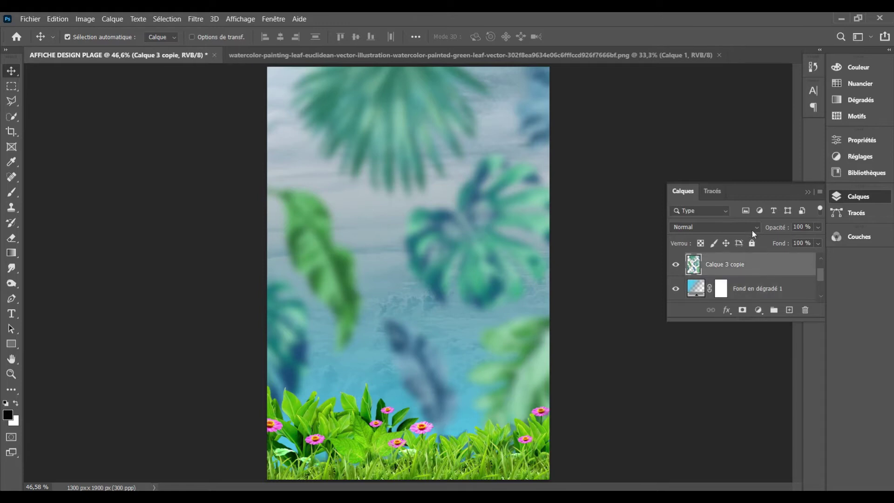
pyautogui.click(753, 229)
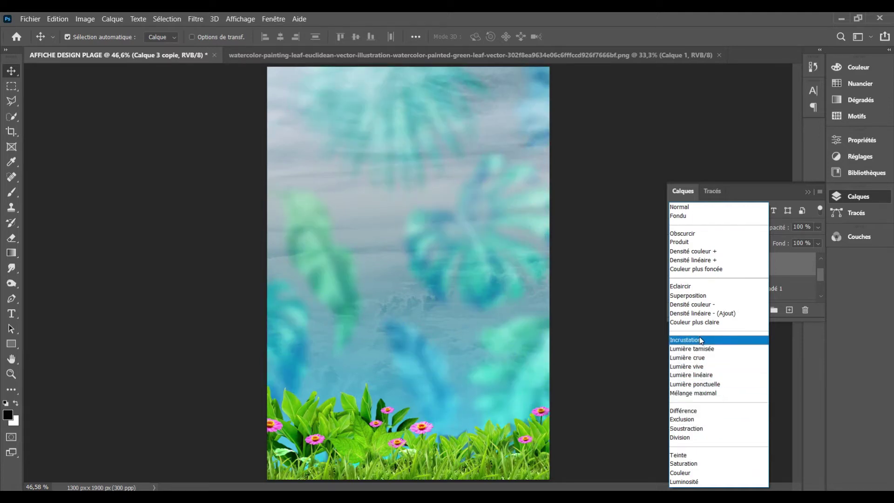
pyautogui.click(700, 340)
# Step: Delete the cloud photo layer Calque 1 and close the watercolor leaf document
pyautogui.click(820, 295)
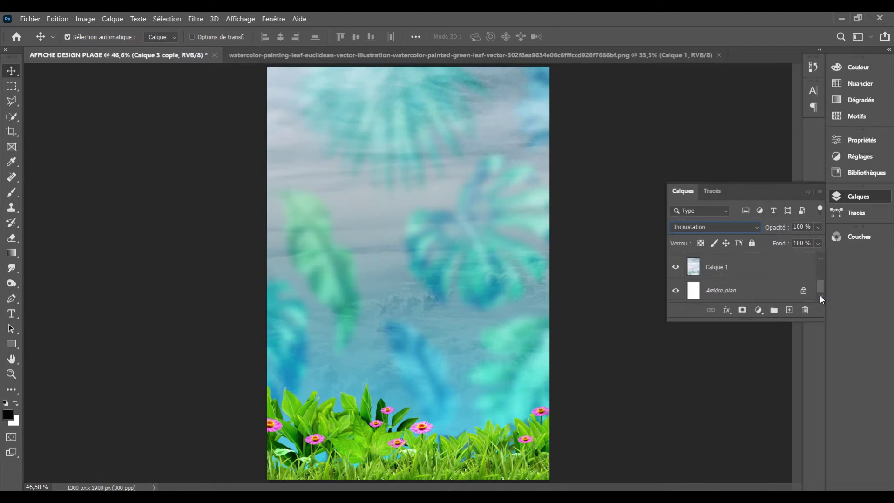
pyautogui.click(749, 268)
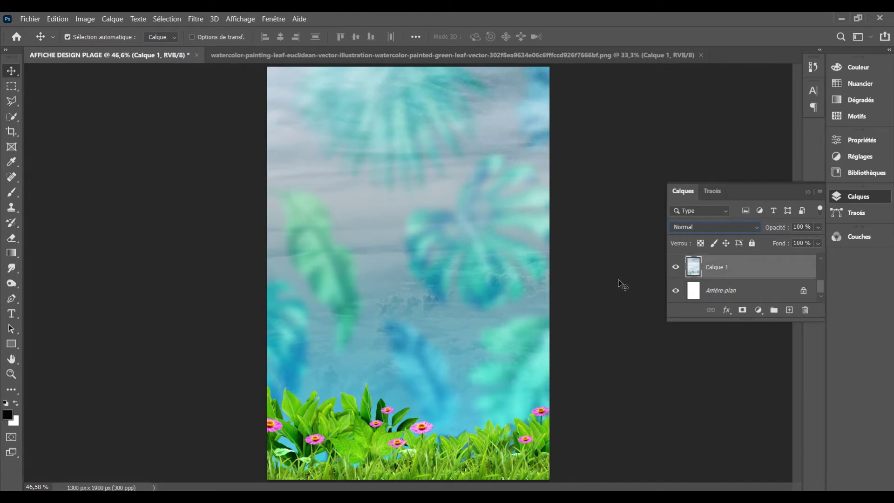
pyautogui.press('Delete')
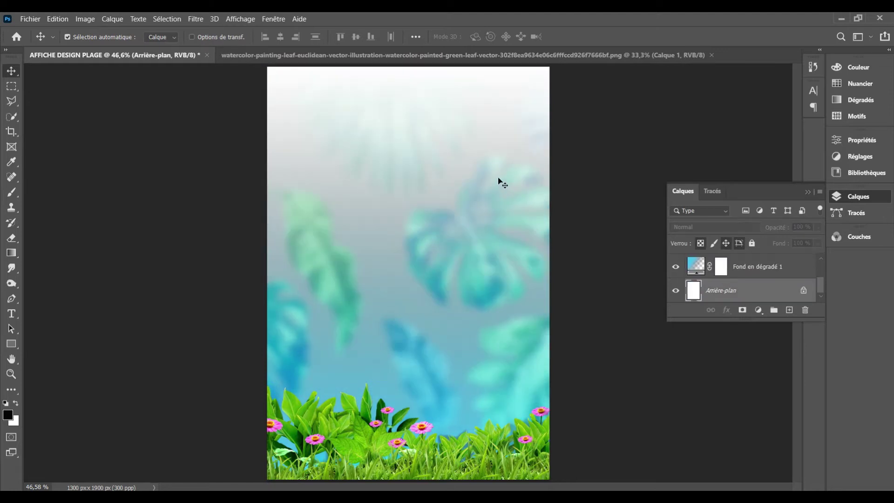
pyautogui.click(359, 54)
pyautogui.click(712, 55)
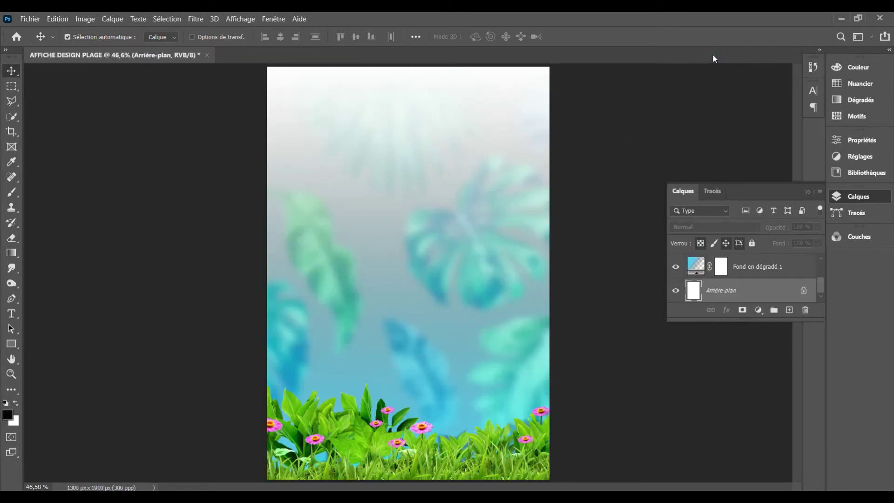
# Step: Open the leaf-coconut PNG and drag its palm leaves into the poster
pyautogui.click(30, 19)
pyautogui.click(51, 42)
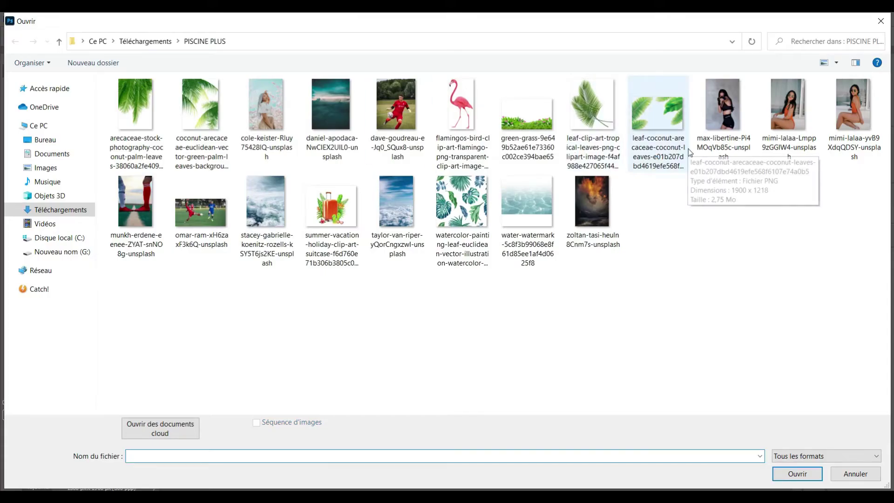
pyautogui.click(636, 114)
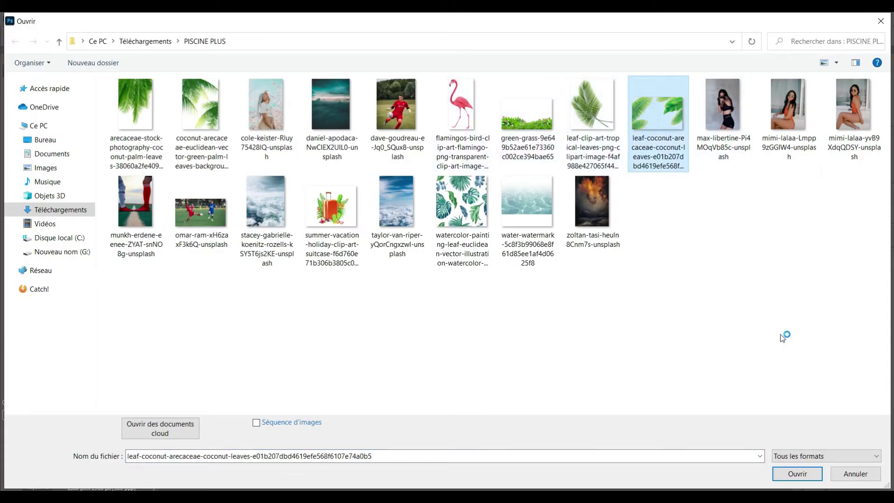
pyautogui.click(800, 476)
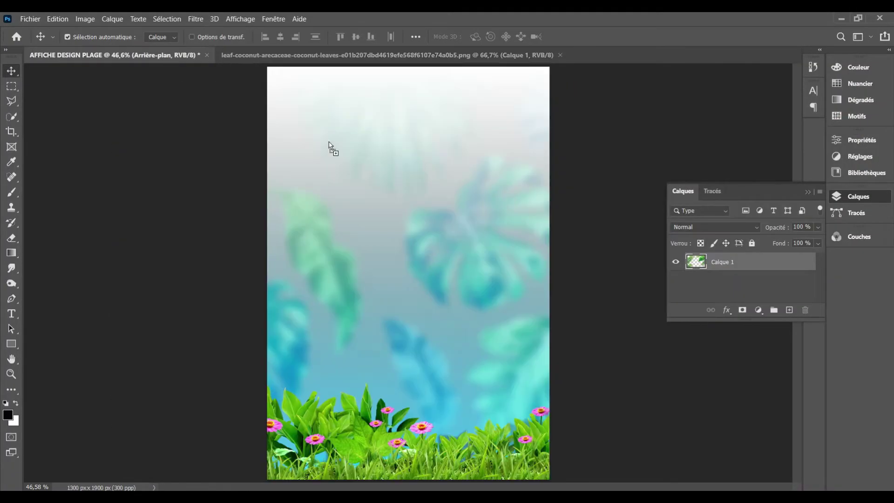
pyautogui.moveTo(174, 55); pyautogui.dragTo(381, 167)
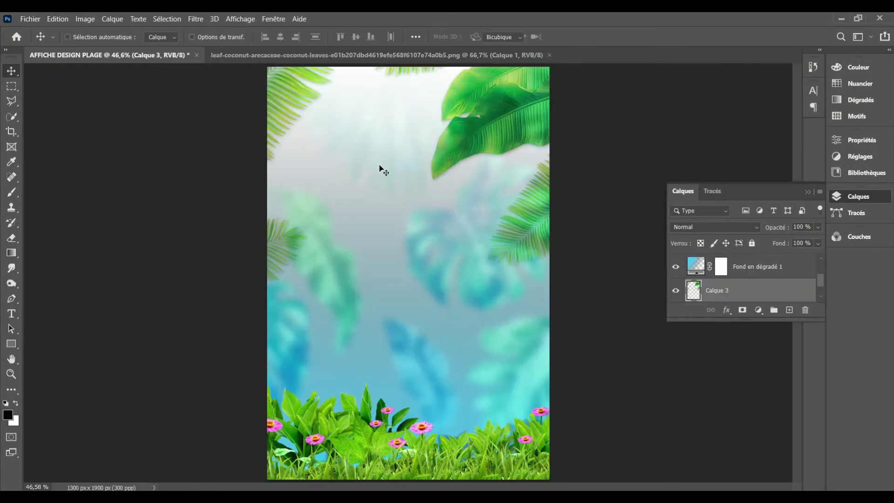
# Step: Scale the leaves to about 89%, nudge them right and down, and close leaf-coconut
pyautogui.hotkey('ctrl', 't')
pyautogui.moveTo(585, 304); pyautogui.dragTo(540, 279)
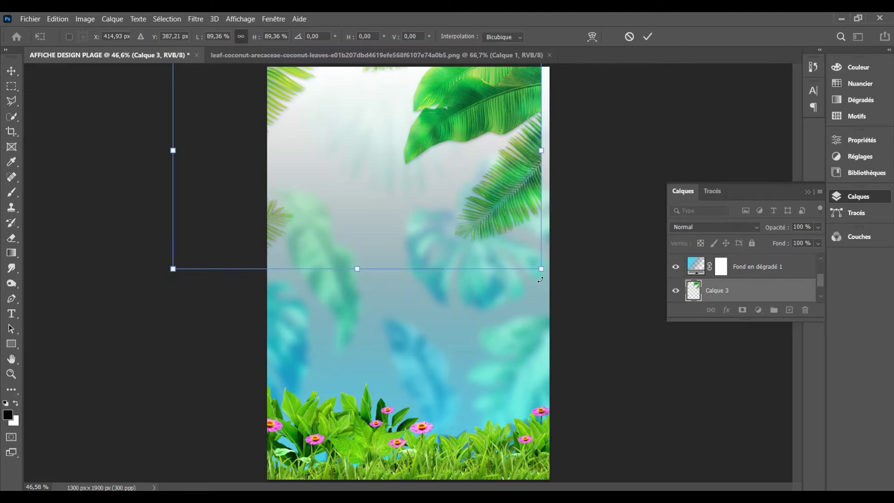
pyautogui.hotkey('shift', 'Right')
pyautogui.hotkey('shift', 'Right')
pyautogui.hotkey('shift', 'Right')
pyautogui.hotkey('shift', 'Down')
pyautogui.hotkey('shift', 'Right')
pyautogui.hotkey('shift', 'Down')
pyautogui.hotkey('shift', 'Down')
pyautogui.hotkey('shift', 'Down')
pyautogui.hotkey('shift', 'Down')
pyautogui.hotkey('shift', 'Down')
pyautogui.hotkey('shift', 'Down')
pyautogui.hotkey('shift', 'Down')
pyautogui.hotkey('shift', 'Down')
pyautogui.hotkey('shift', 'Down')
pyautogui.hotkey('shift', 'Right')
pyautogui.hotkey('shift', 'Right')
pyautogui.hotkey('shift', 'Right')
pyautogui.hotkey('shift', 'Right')
pyautogui.hotkey('shift', 'Right')
pyautogui.press('Return')
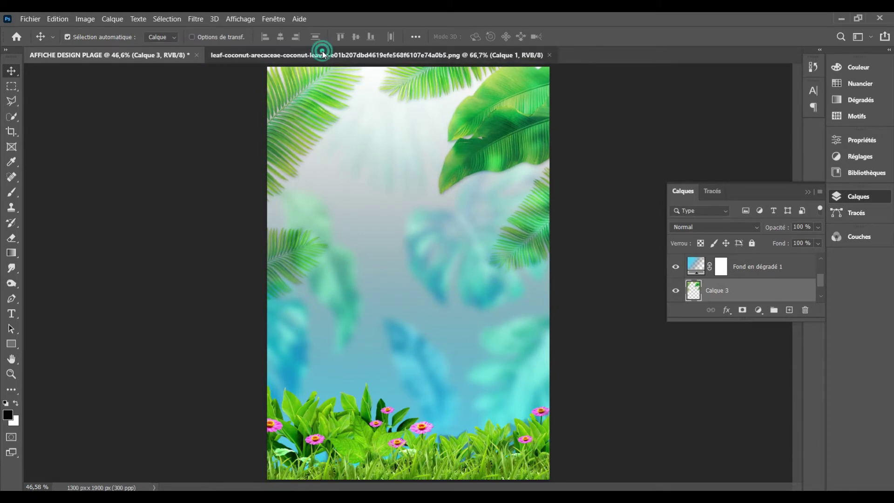
pyautogui.click(539, 55)
pyautogui.click(550, 54)
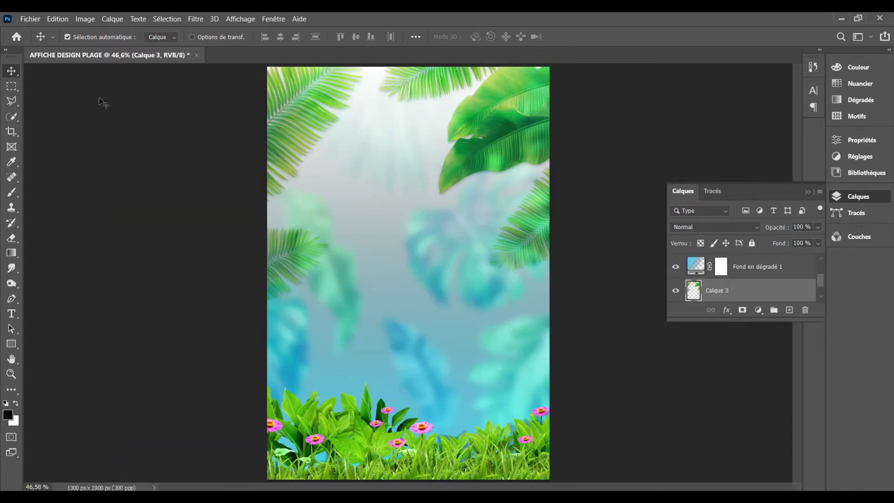
# Step: Open the water-watermark PNG and the woman-in-swimsuit photo together, showing the photo
pyautogui.click(30, 19)
pyautogui.click(51, 40)
pyautogui.click(859, 125)
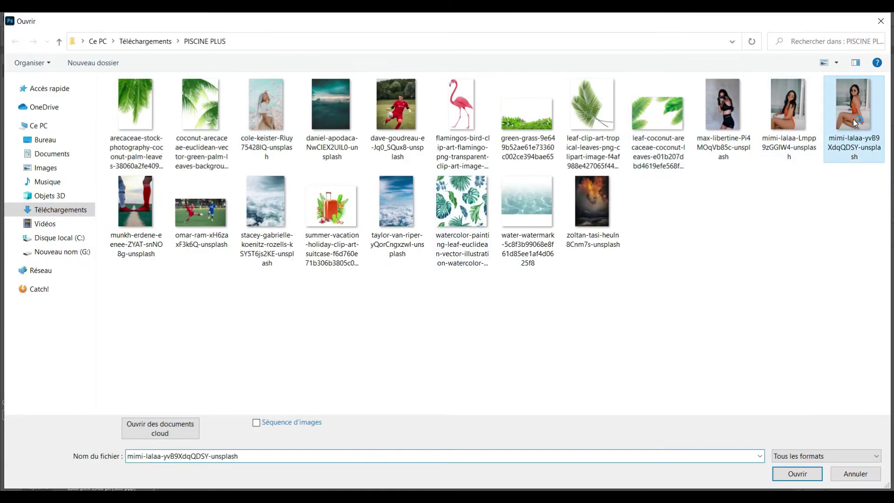
pyautogui.keyDown('ctrl'); pyautogui.click(517, 212); pyautogui.keyUp('ctrl')
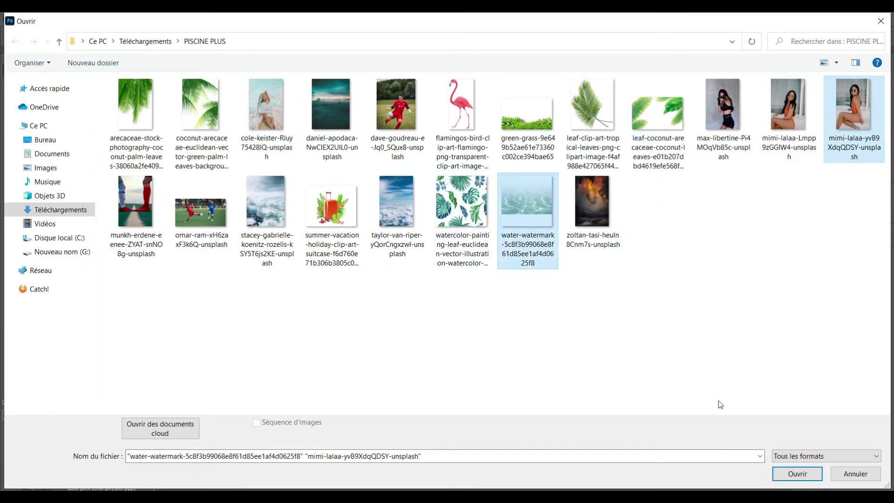
pyautogui.click(794, 472)
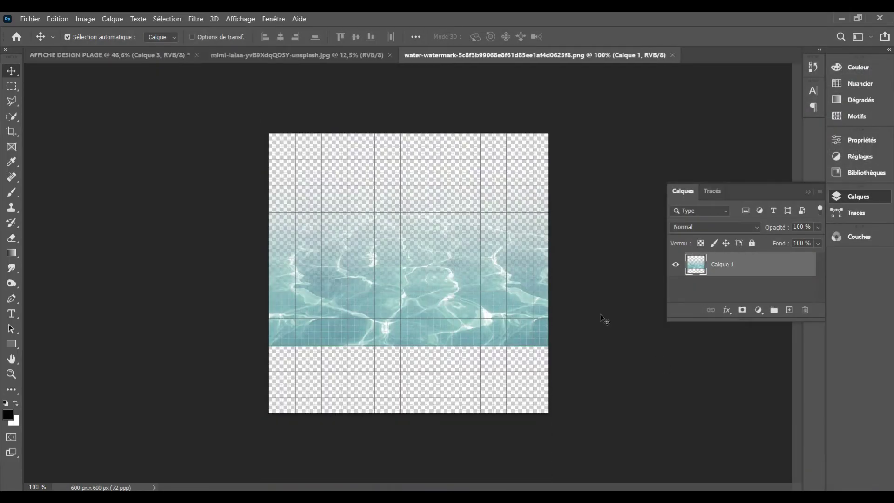
pyautogui.click(298, 56)
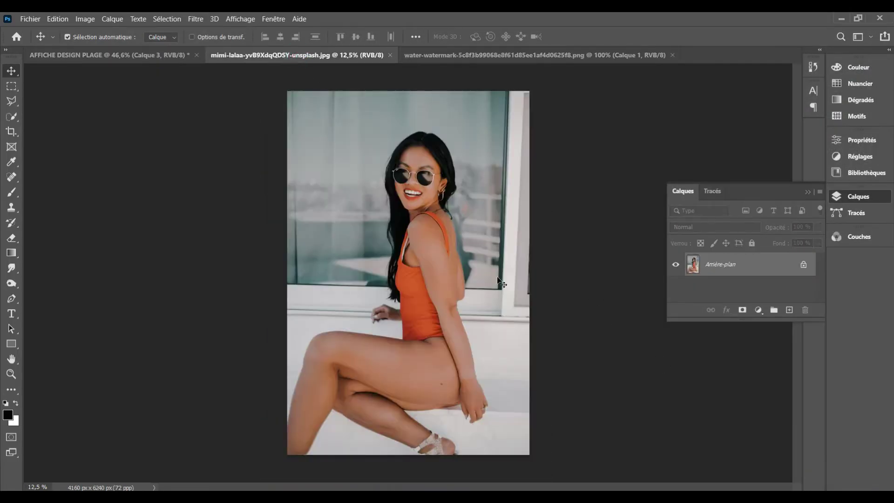
pyautogui.click(165, 19)
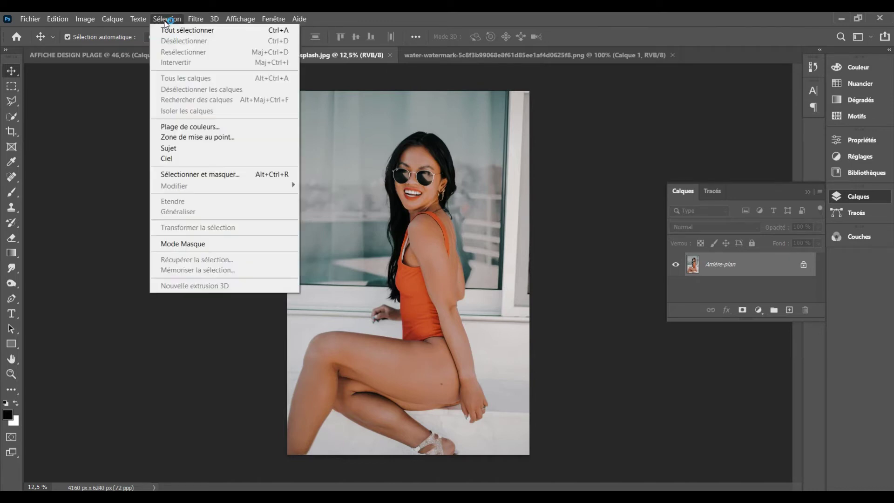
# Step: Select the woman with Sélection > Sujet and copy her onto a new layer
pyautogui.click(186, 147)
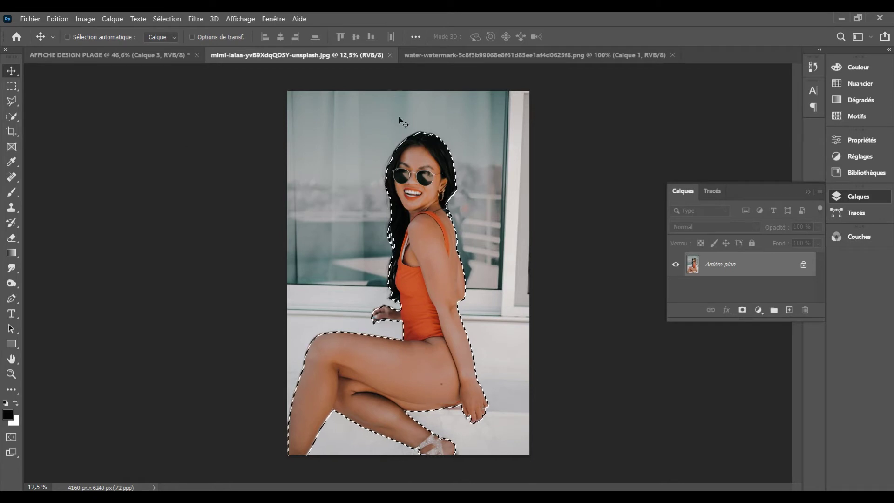
pyautogui.hotkey('ctrl', 'j')
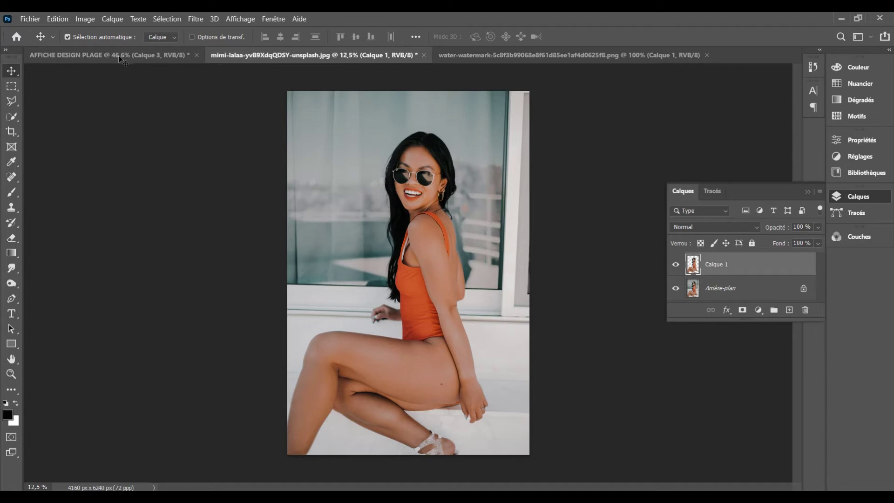
# Step: Bring the cut-out woman into the poster as Calque 4, placed lower left
pyautogui.moveTo(447, 228)
pyautogui.mouseDown()
pyautogui.moveTo(284, 147)
pyautogui.moveTo(414, 251)
pyautogui.mouseUp()
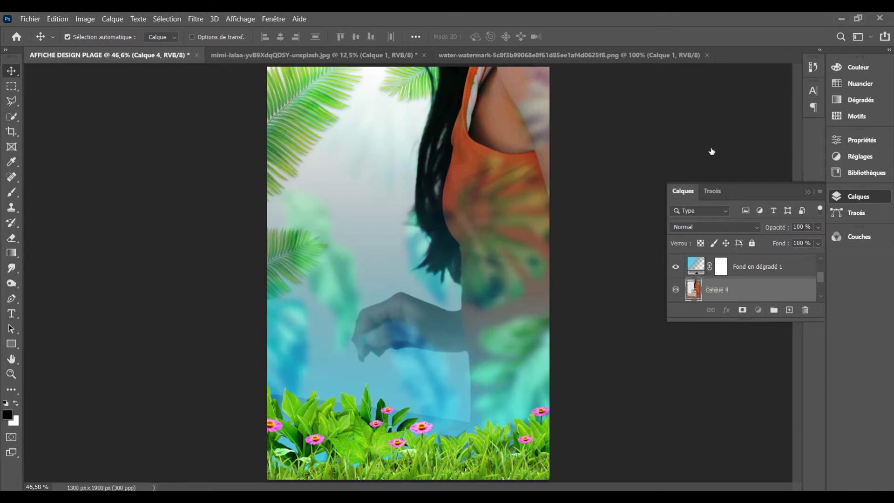
pyautogui.scroll(2, 730, 279)
pyautogui.scroll(2, 726, 265)
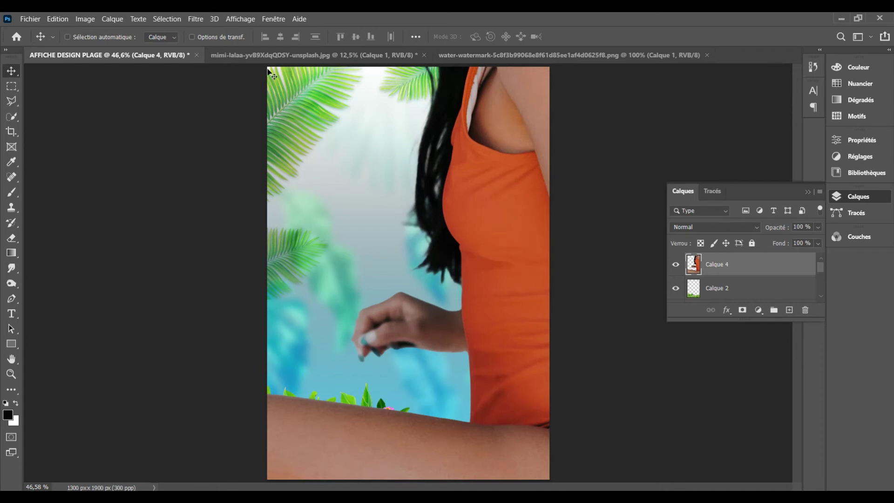
pyautogui.hotkey('ctrl', 't')
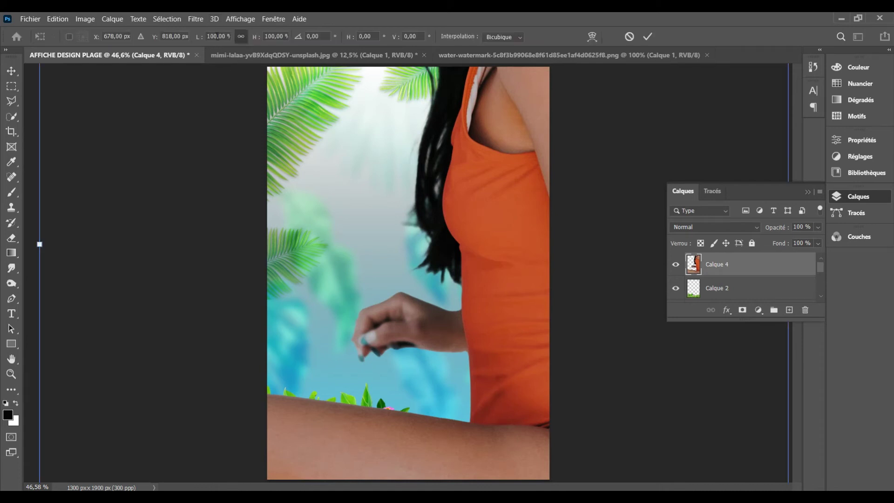
pyautogui.scroll(-7, 216, 38)
pyautogui.scroll(-17, 216, 38)
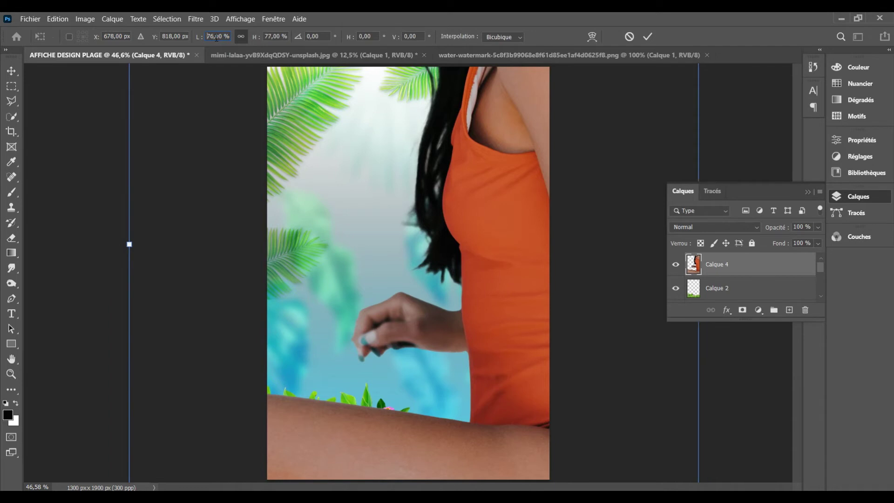
pyautogui.scroll(-10, 216, 38)
pyautogui.scroll(-13, 216, 38)
pyautogui.scroll(-10, 216, 38)
pyautogui.scroll(-8, 216, 38)
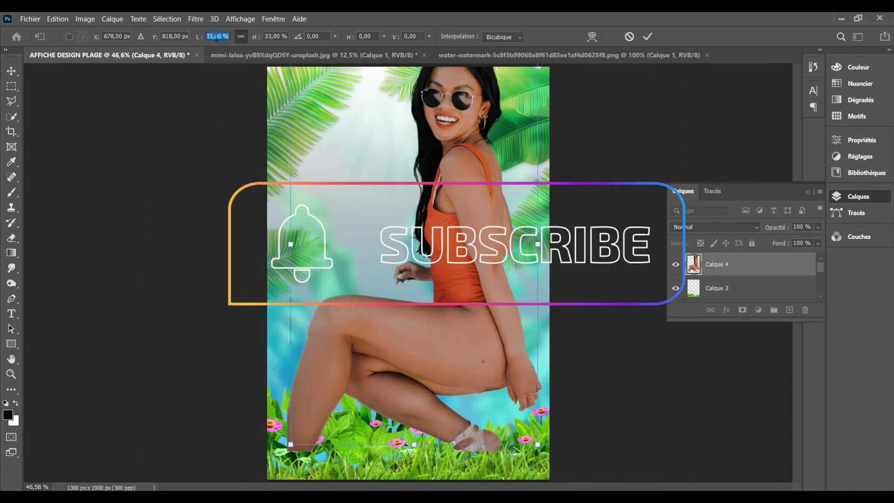
pyautogui.scroll(-6, 215, 38)
pyautogui.scroll(-4, 216, 38)
pyautogui.scroll(2, 216, 37)
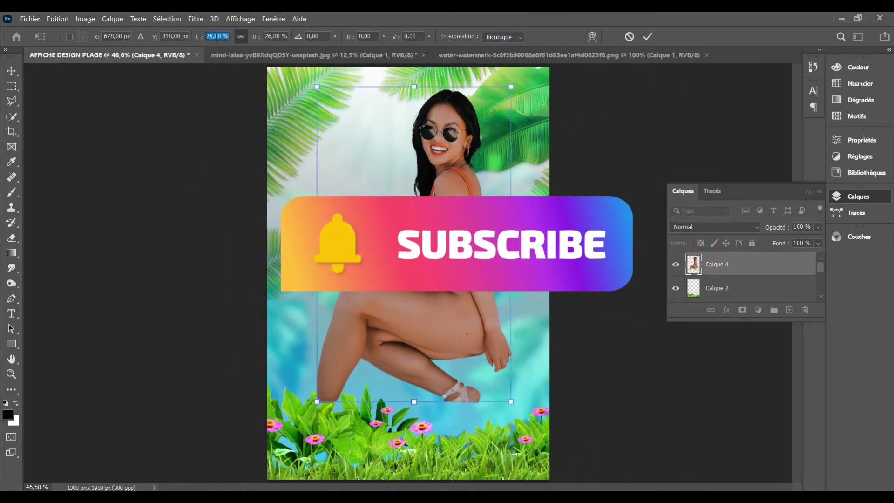
pyautogui.moveTo(461, 232); pyautogui.dragTo(419, 265)
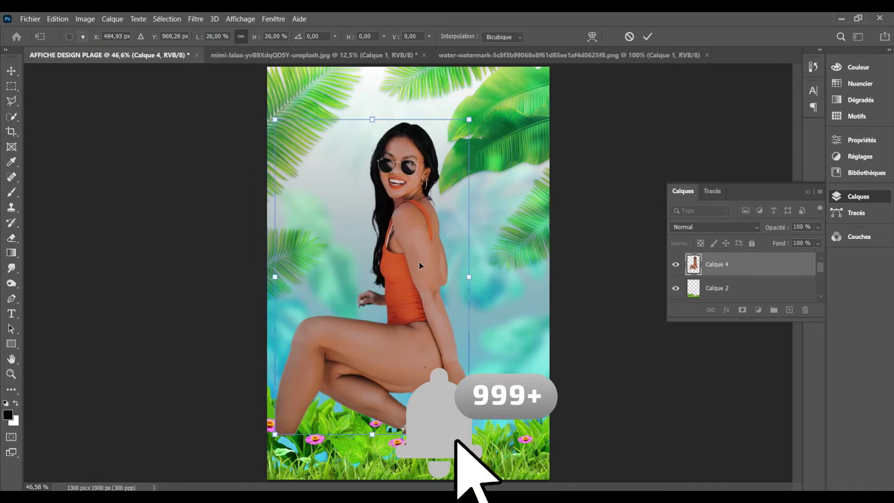
pyautogui.press('Return')
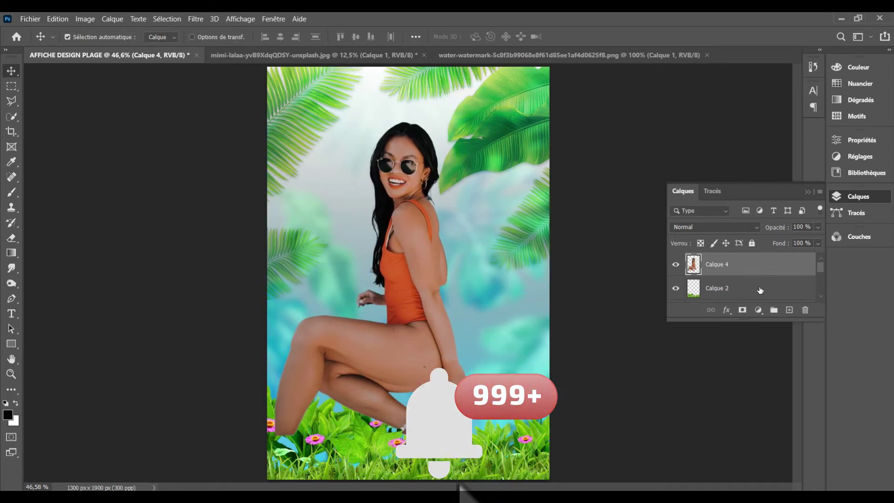
# Step: Stack grass layer Calque 2 above the woman and enlarge her to about 115%
pyautogui.click(753, 291)
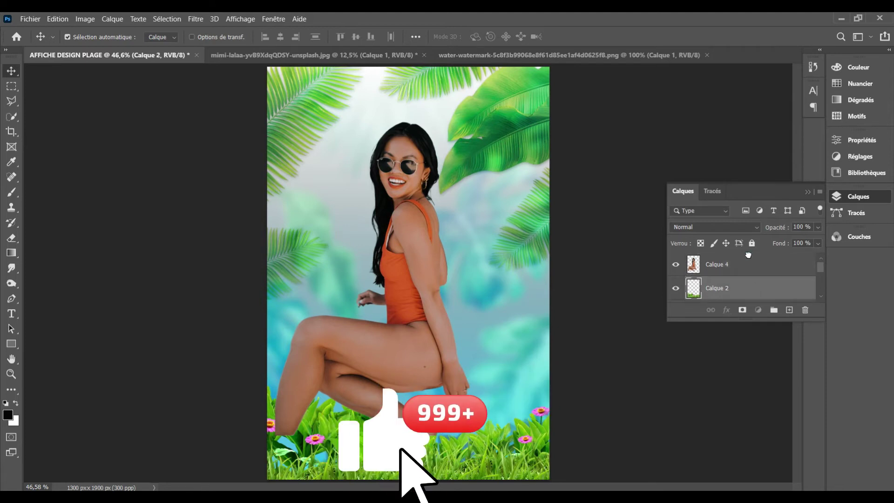
pyautogui.moveTo(752, 290); pyautogui.dragTo(752, 260)
pyautogui.moveTo(422, 257); pyautogui.dragTo(429, 307)
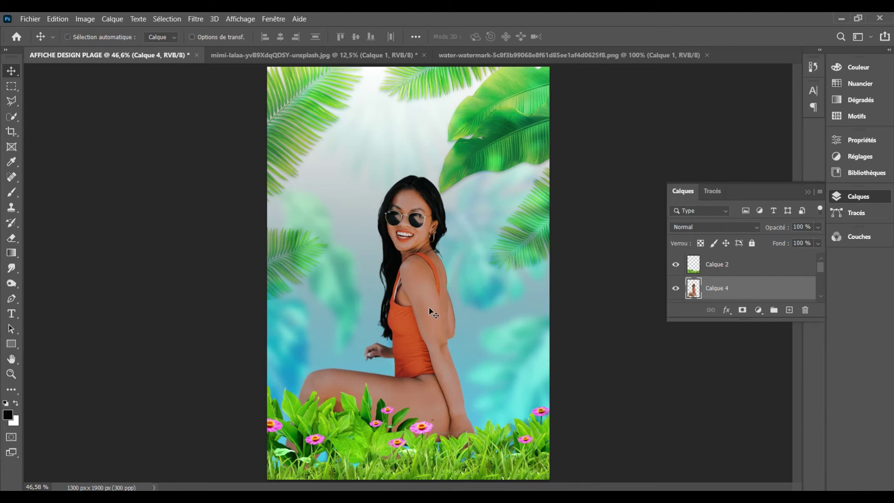
pyautogui.hotkey('ctrl', 't')
pyautogui.moveTo(477, 174); pyautogui.dragTo(507, 125)
pyautogui.moveTo(451, 256); pyautogui.dragTo(436, 278)
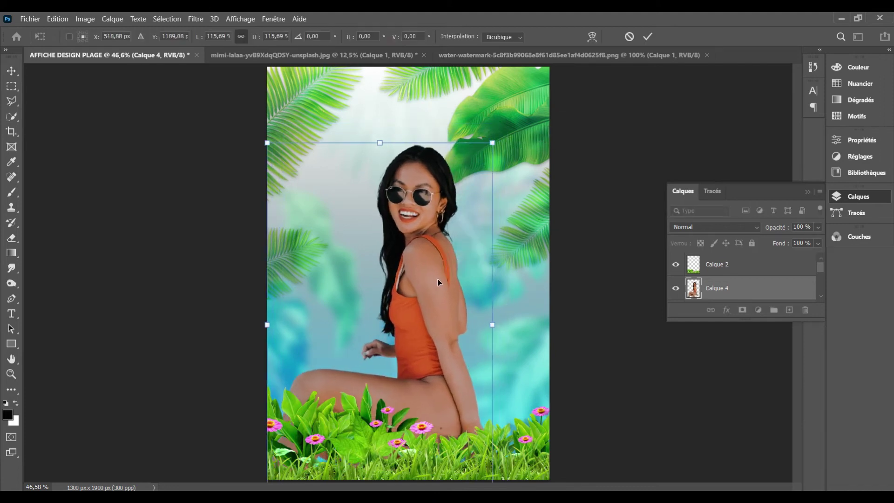
pyautogui.press('Return')
# Step: Nudge the Calque 3 coconut leaves up and to the right
pyautogui.click(527, 140)
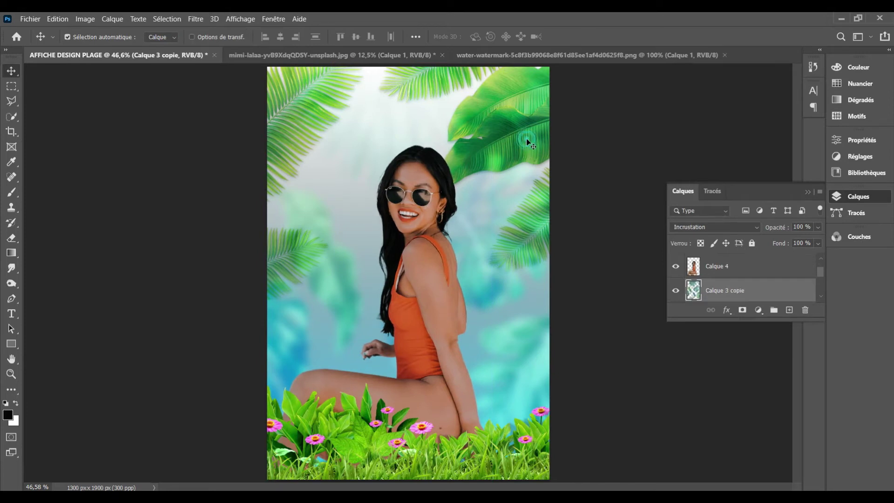
pyautogui.hotkey('ctrl', 't')
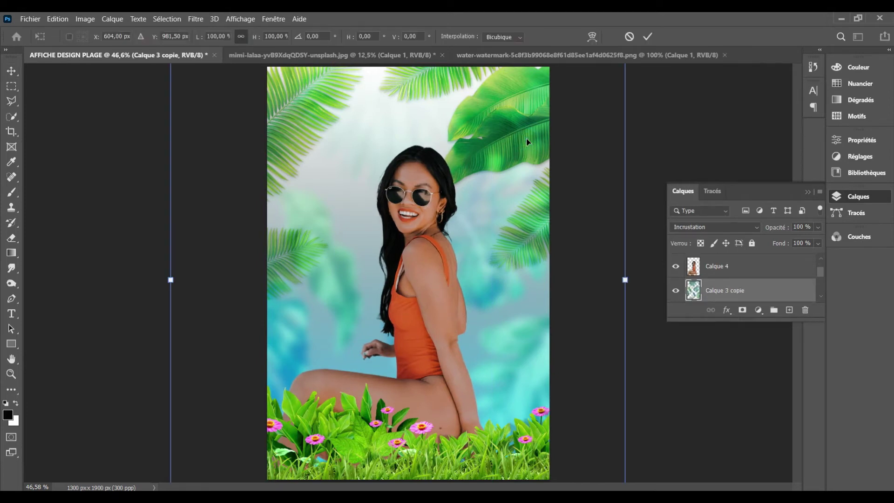
pyautogui.press('Return')
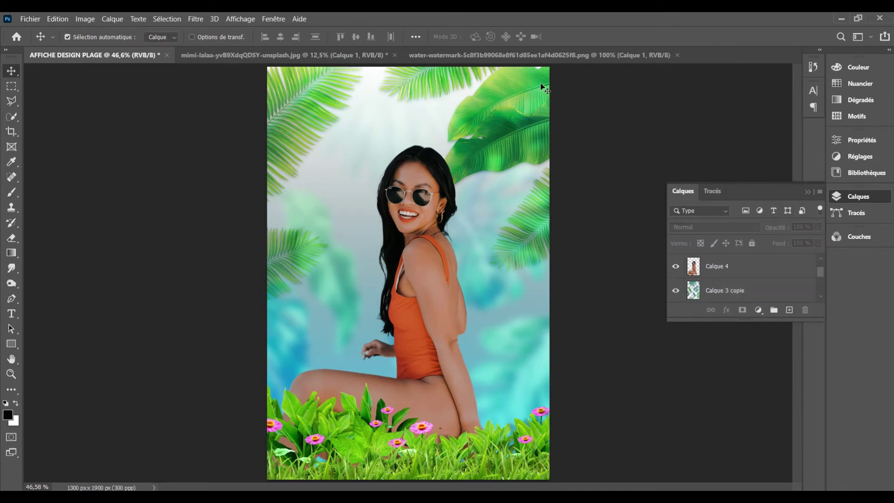
pyautogui.scroll(-2, 819, 289)
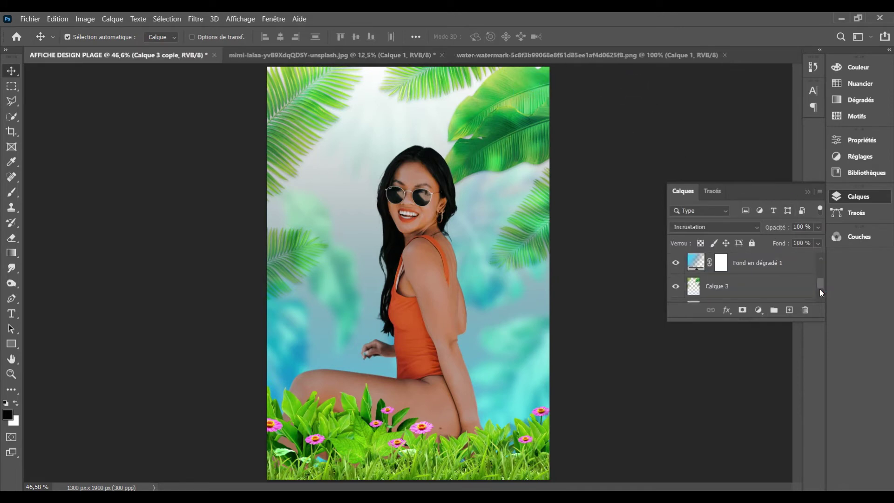
pyautogui.click(755, 291)
pyautogui.hotkey('ctrl', 't')
pyautogui.press('Up')
pyautogui.press('Up')
pyautogui.press('Up')
pyautogui.press('Up')
pyautogui.press('Up')
pyautogui.press('Up')
pyautogui.press('Up')
pyautogui.press('Up')
pyautogui.press('Up')
pyautogui.press('Up')
pyautogui.press('Up')
pyautogui.press('Up')
pyautogui.press('Up')
pyautogui.press('Up')
pyautogui.press('Up')
pyautogui.press('Right')
pyautogui.press('Right')
pyautogui.press('Right')
pyautogui.press('Right')
pyautogui.press('Right')
pyautogui.press('Right')
pyautogui.press('Right')
pyautogui.press('Right')
pyautogui.press('Right')
pyautogui.press('Right')
pyautogui.press('Right')
pyautogui.press('Right')
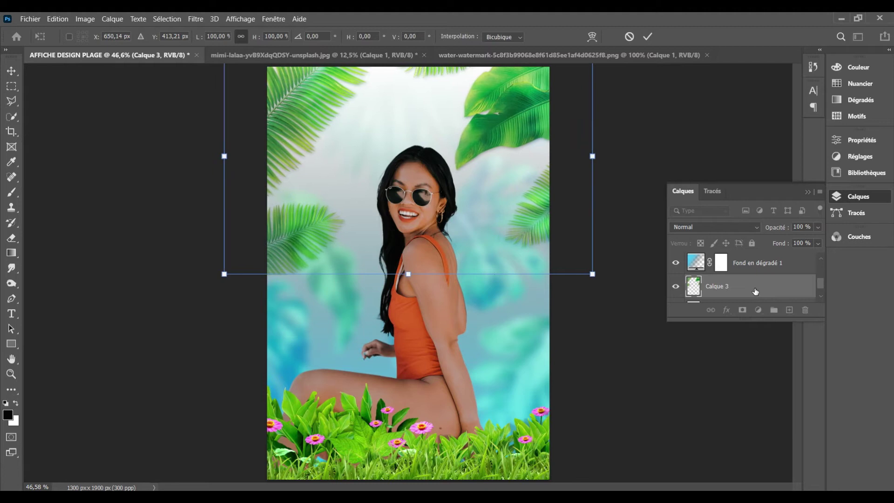
pyautogui.press('Return')
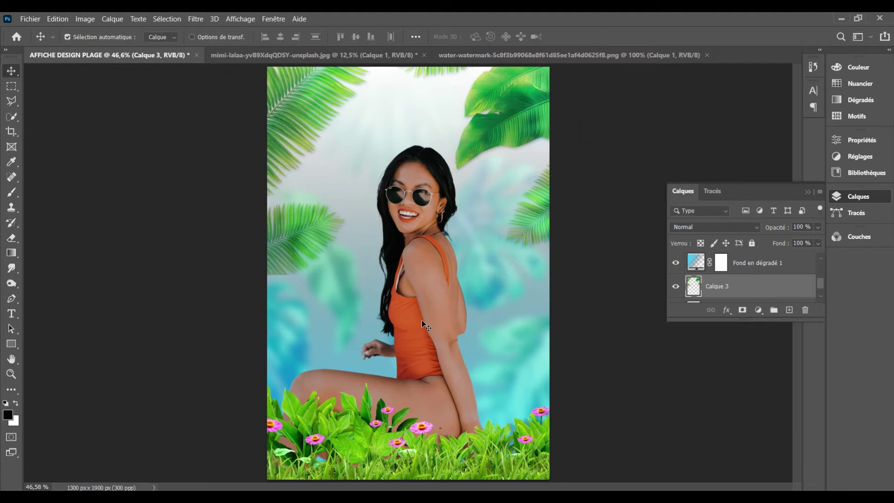
pyautogui.hotkey('ctrl', 'j')
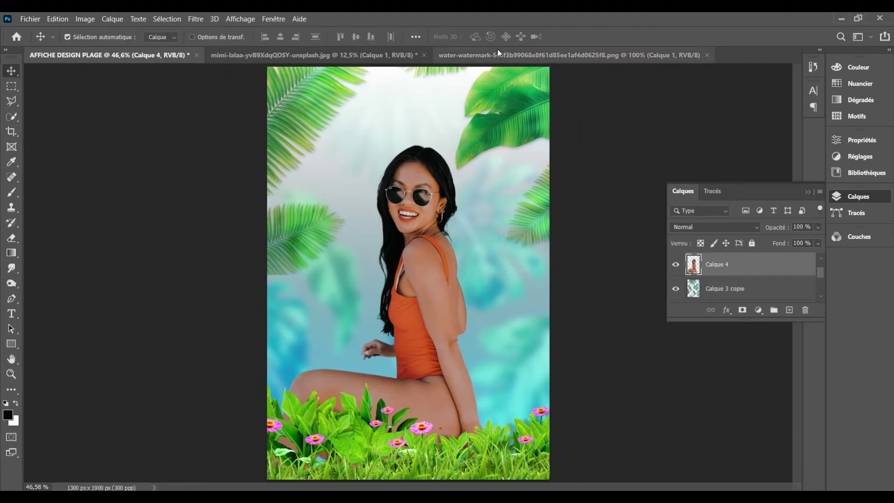
# Step: Bring the water image in below Calque 4 and enlarge it to about 255%
pyautogui.click(497, 54)
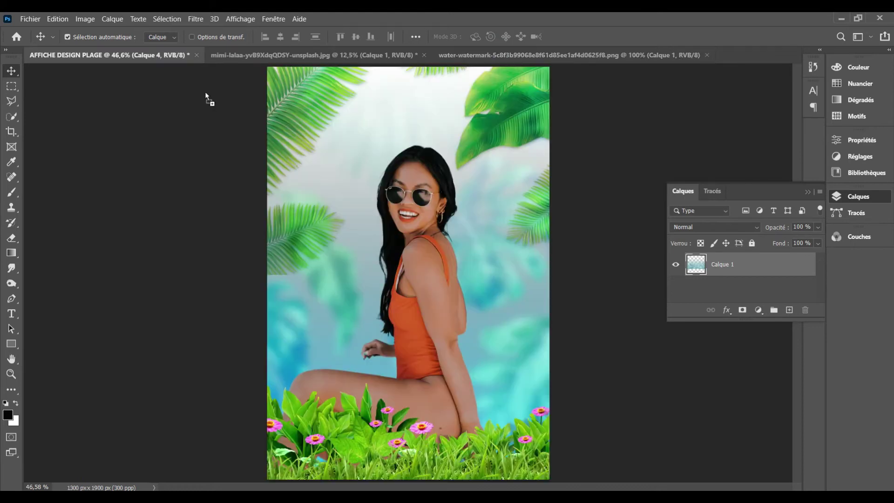
pyautogui.moveTo(217, 58); pyautogui.dragTo(208, 94)
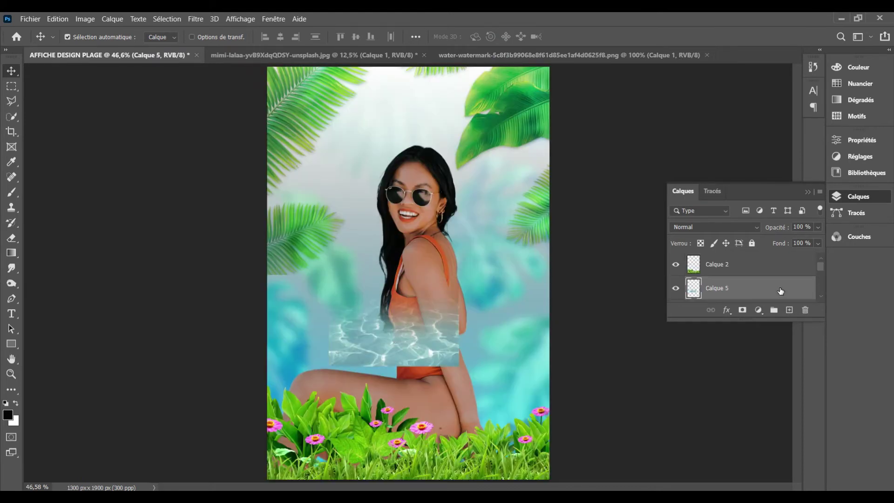
pyautogui.moveTo(780, 291); pyautogui.dragTo(763, 283)
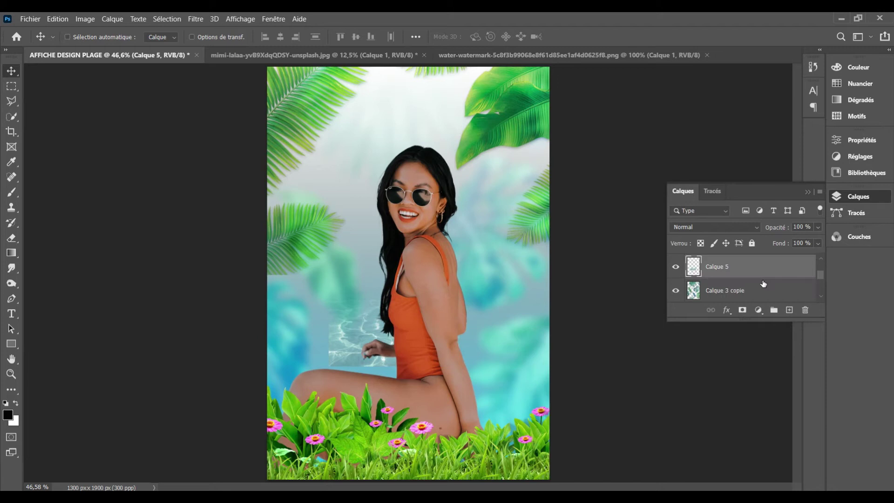
pyautogui.hotkey('ctrl', 't')
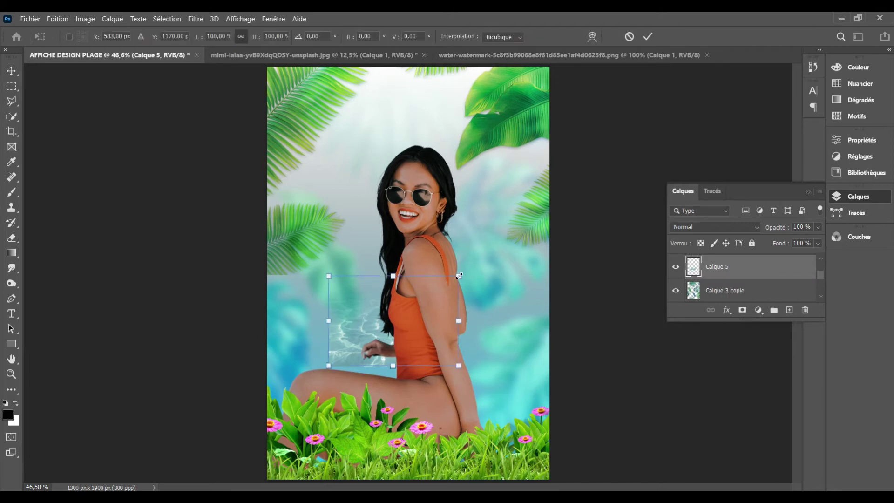
pyautogui.moveTo(458, 276); pyautogui.dragTo(557, 205)
pyautogui.moveTo(486, 352); pyautogui.dragTo(494, 371)
pyautogui.press('Return')
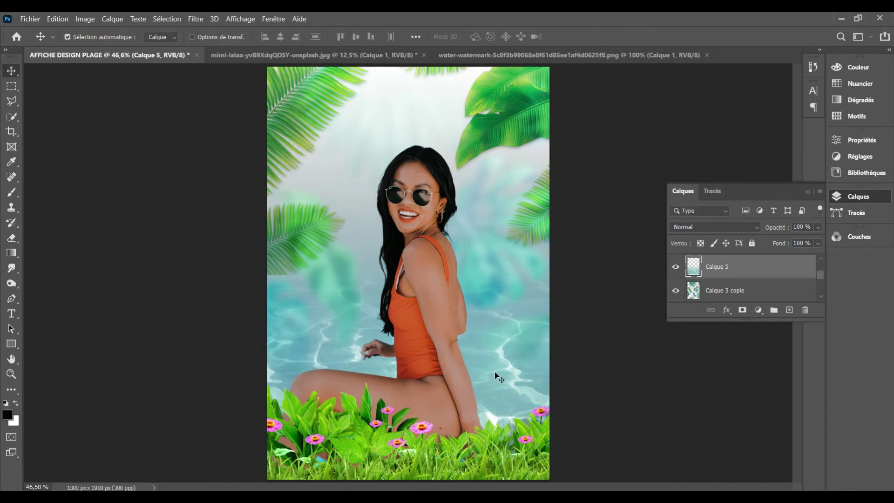
# Step: Set the water layer to Incrustation and duplicate the woman layer Calque 4
pyautogui.click(758, 228)
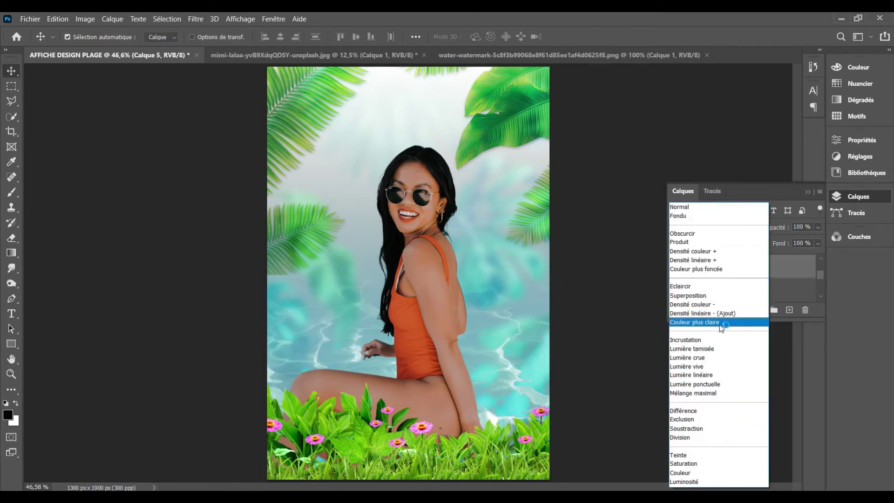
pyautogui.click(699, 340)
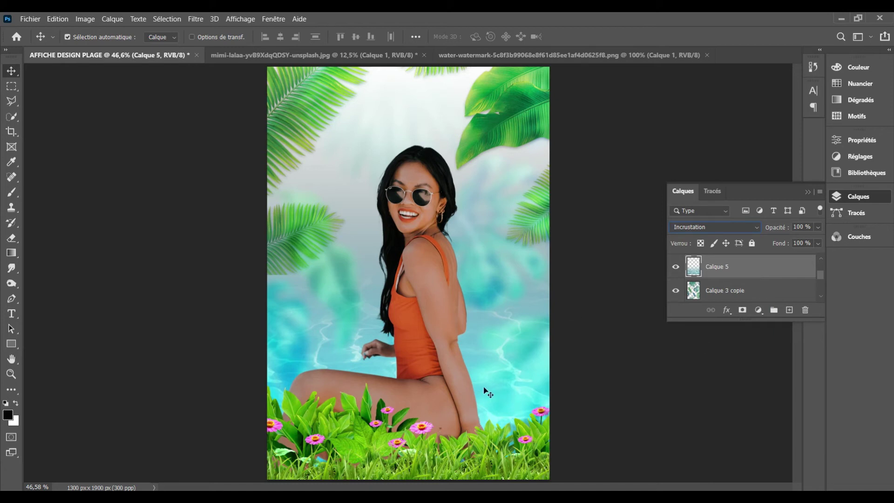
pyautogui.click(425, 304)
pyautogui.hotkey('ctrl', 'j')
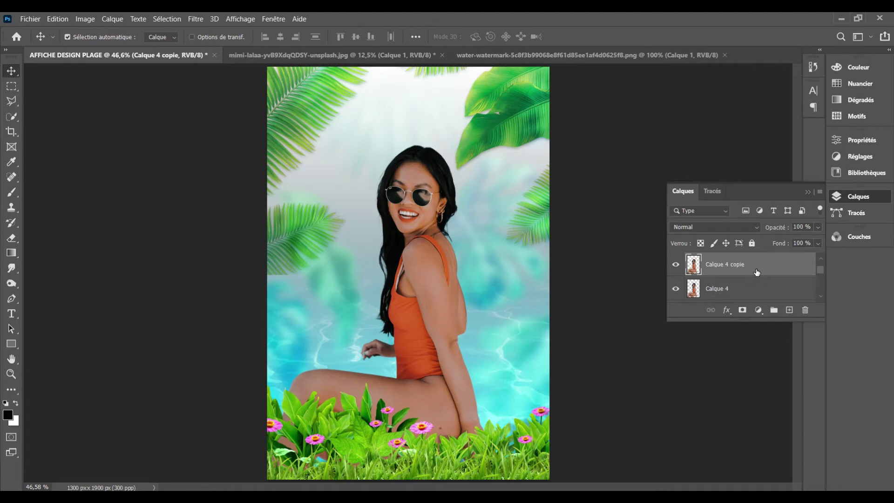
# Step: Blur Calque 4 with a 16,6 px Gaussian blur and set it to Densité couleur -
pyautogui.click(754, 290)
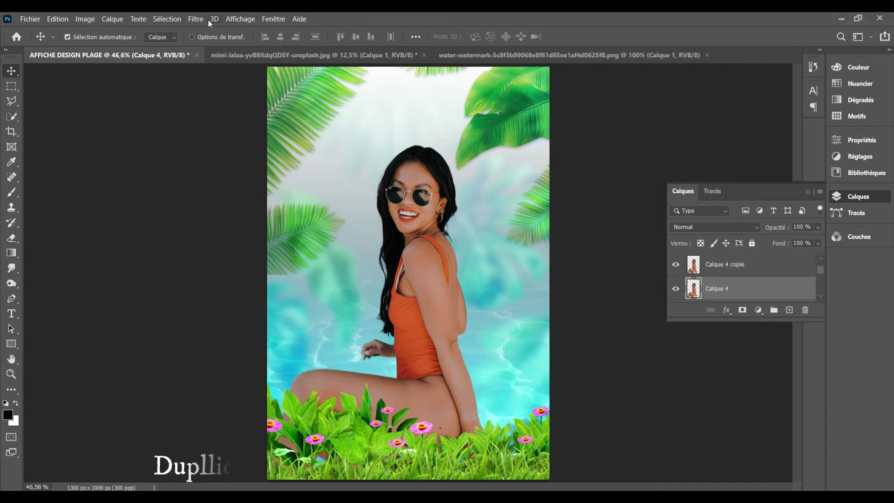
pyautogui.click(201, 20)
pyautogui.moveTo(258, 191)
pyautogui.click(385, 244)
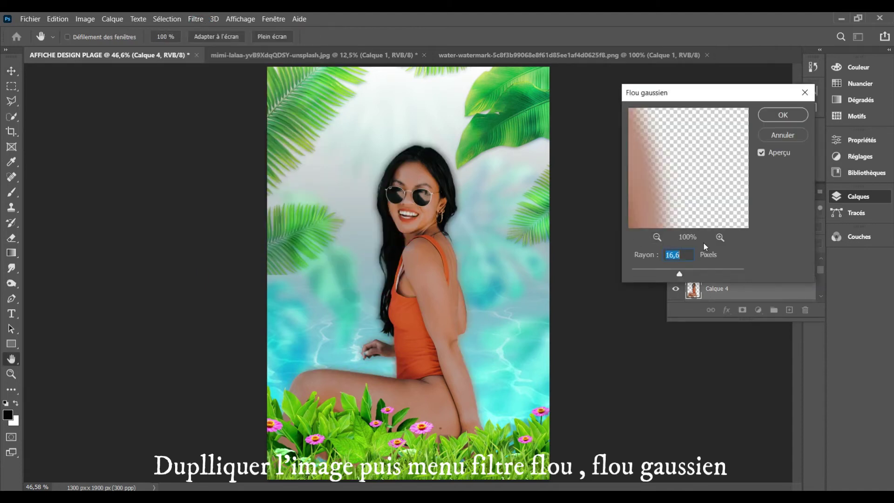
pyautogui.click(769, 115)
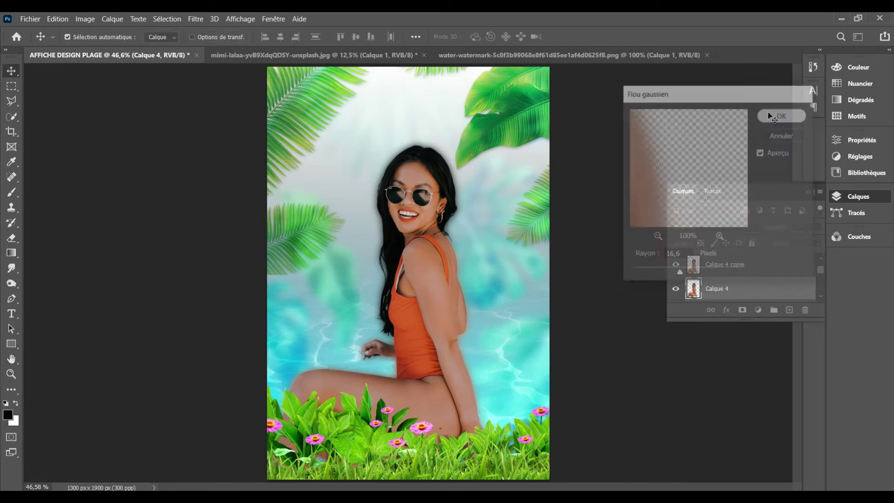
pyautogui.click(736, 264)
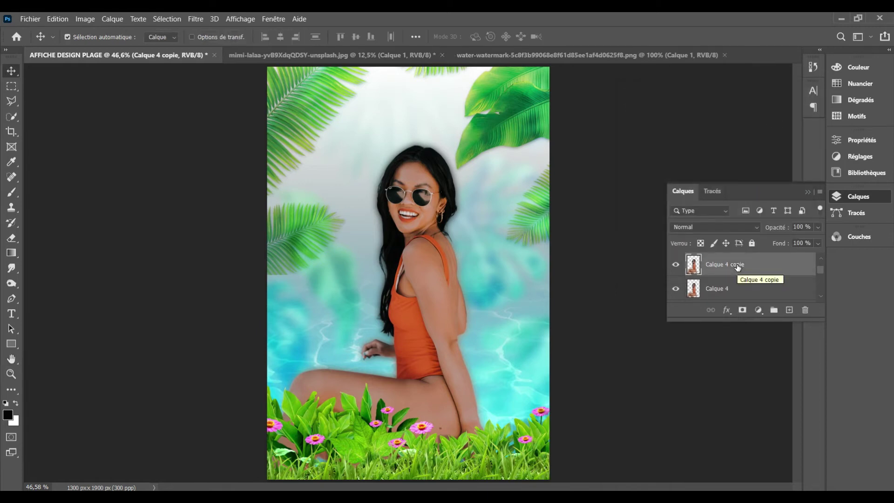
pyautogui.click(740, 287)
pyautogui.click(737, 227)
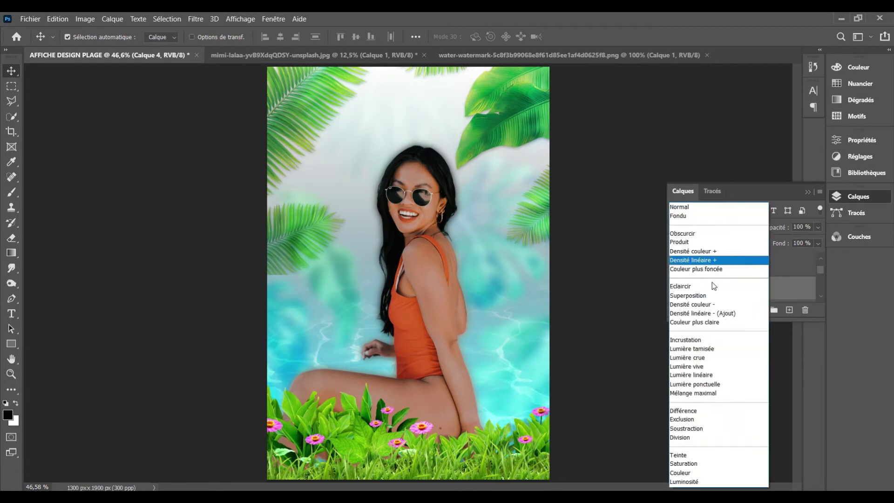
pyautogui.click(702, 304)
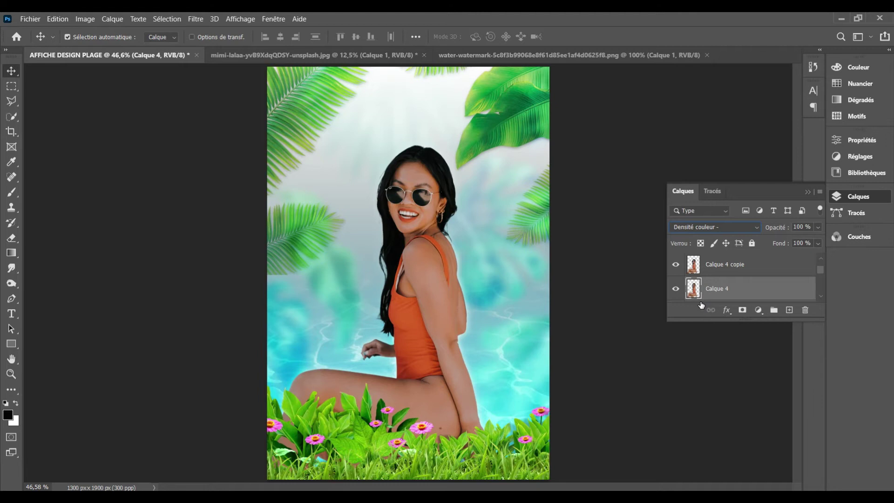
# Step: Brighten Calque 4 copie with Luminosité 38 and Contraste 13
pyautogui.click(740, 264)
pyautogui.click(88, 20)
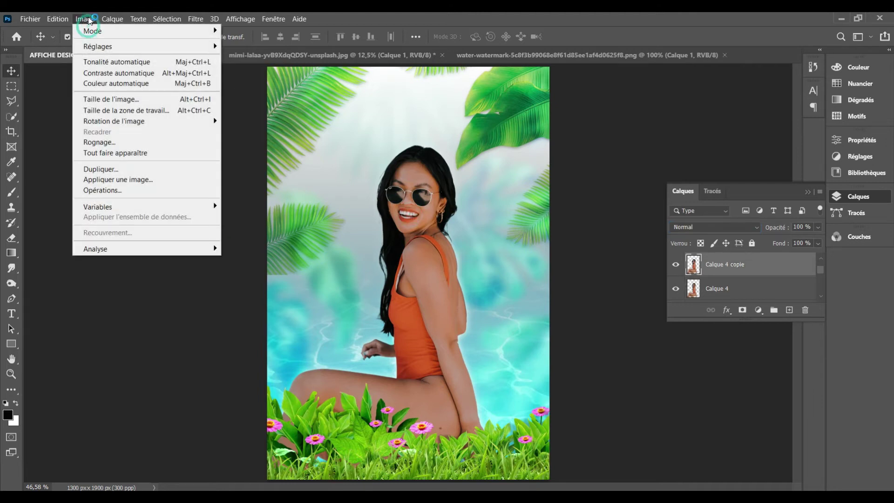
pyautogui.moveTo(144, 47)
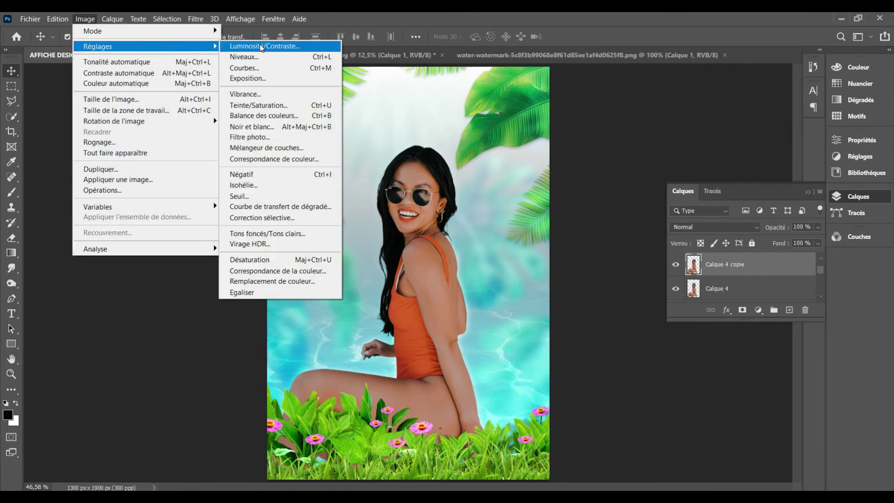
pyautogui.click(261, 47)
pyautogui.moveTo(122, 140); pyautogui.dragTo(136, 143)
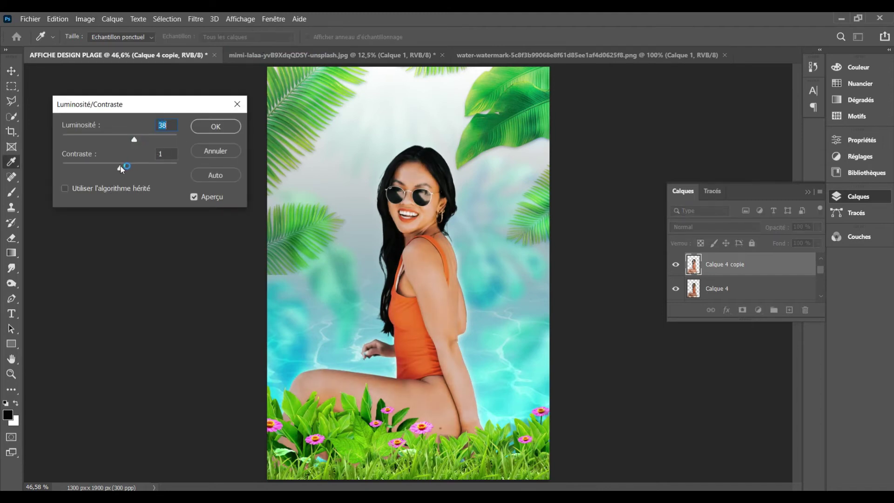
pyautogui.moveTo(124, 169); pyautogui.dragTo(127, 169)
pyautogui.click(212, 133)
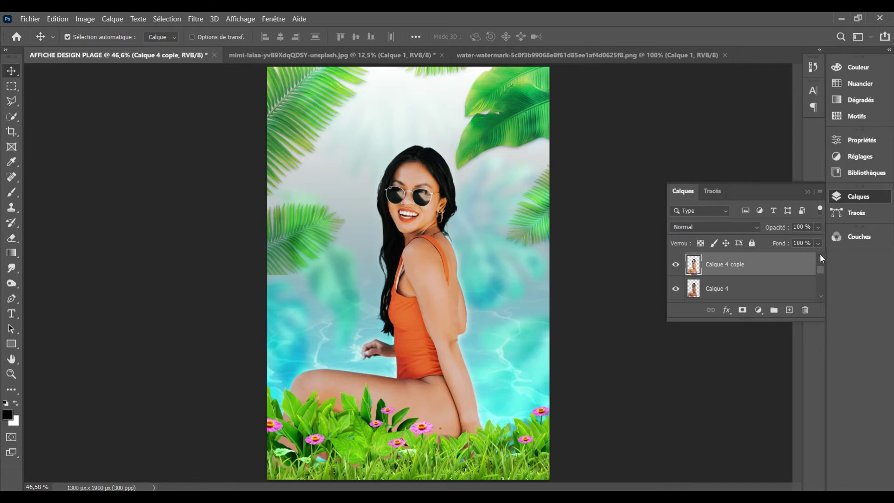
pyautogui.scroll(1, 817, 257)
pyautogui.click(766, 265)
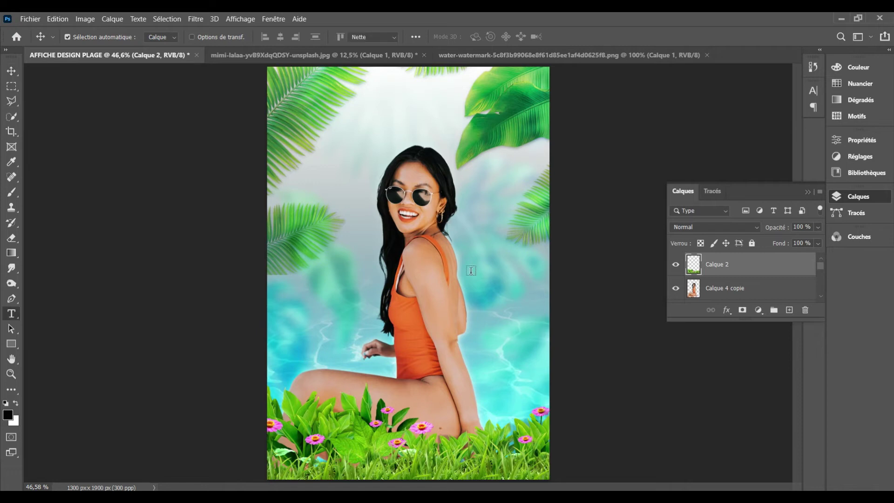
# Step: Add a BEACH text layer near the woman's head, shrunk to about 37%
pyautogui.press('t')
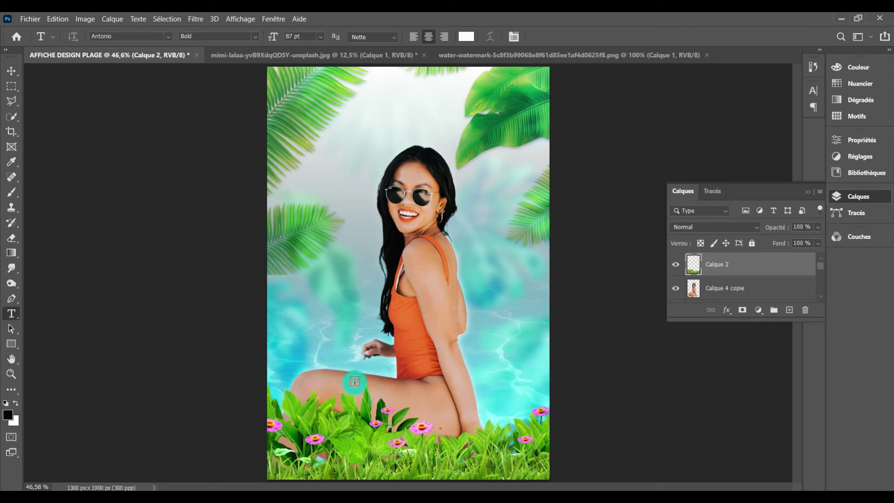
pyautogui.click(354, 381)
pyautogui.write('BEACH')
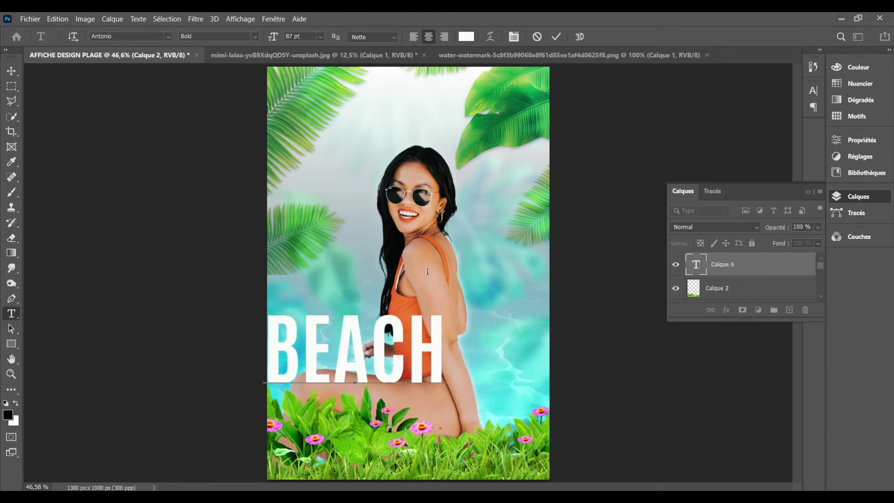
pyautogui.click(556, 36)
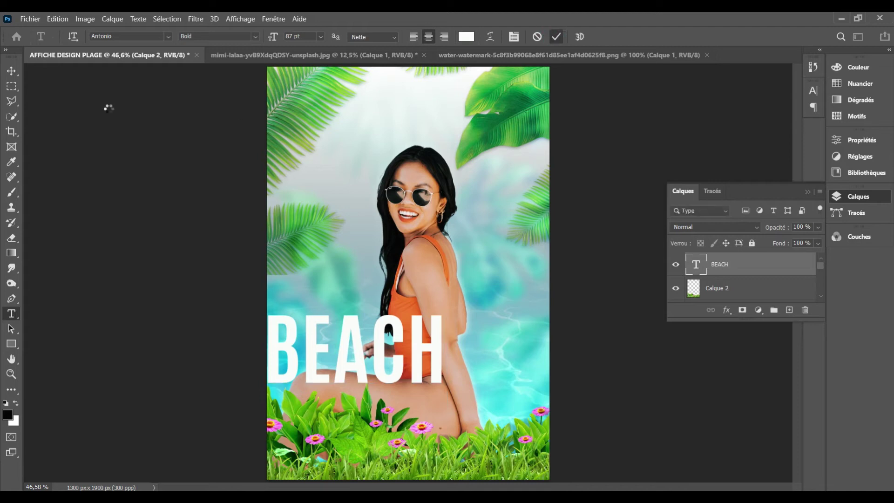
pyautogui.click(10, 70)
pyautogui.moveTo(383, 350)
pyautogui.mouseDown()
pyautogui.moveTo(437, 193)
pyautogui.moveTo(442, 126)
pyautogui.mouseUp()
pyautogui.hotkey('ctrl', 't')
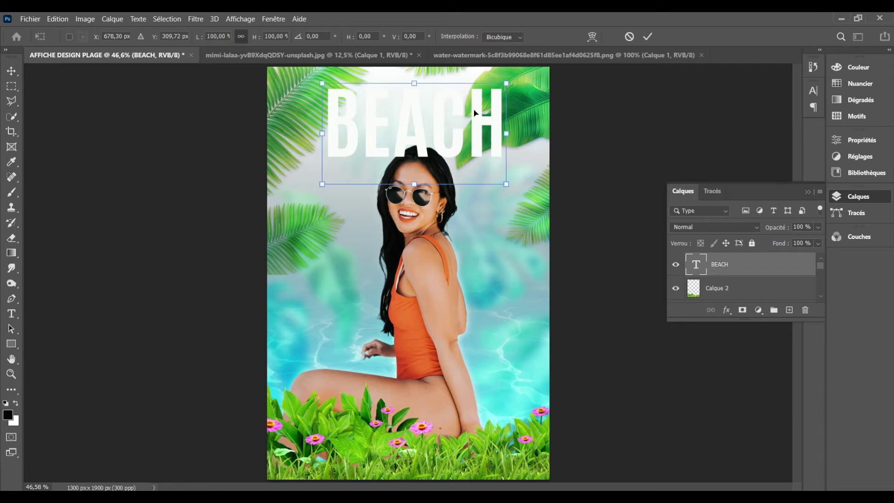
pyautogui.moveTo(508, 84)
pyautogui.mouseDown()
pyautogui.moveTo(449, 115)
pyautogui.moveTo(424, 109)
pyautogui.mouseUp()
pyautogui.press('Return')
# Step: Colour the BEACH text bright yellow (#dcd50b)
pyautogui.press('t')
pyautogui.doubleClick(409, 105)
pyautogui.click(470, 93)
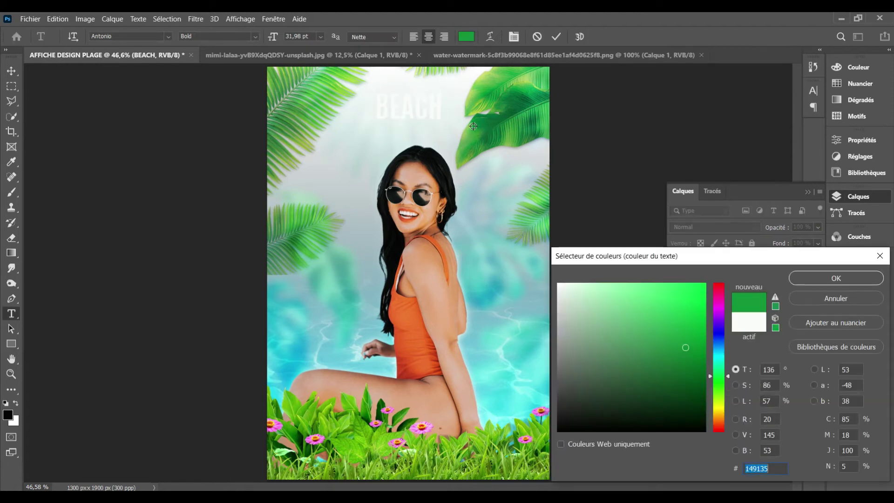
pyautogui.click(721, 408)
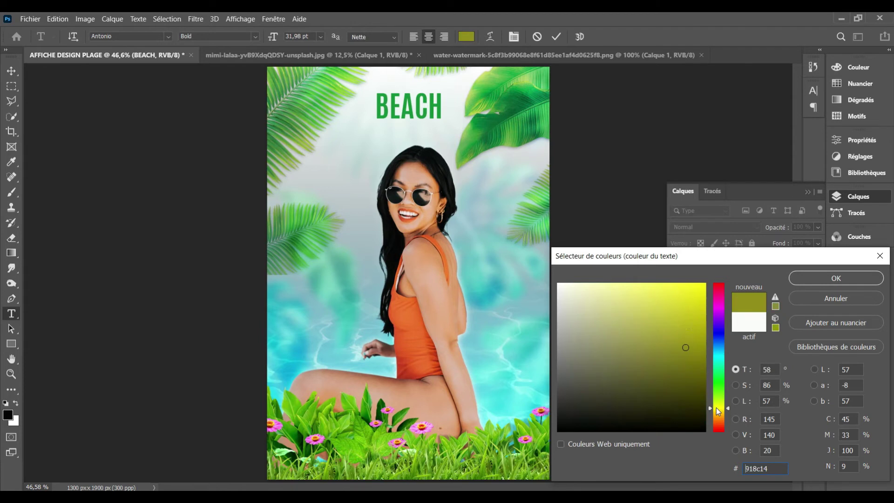
pyautogui.click(687, 325)
pyautogui.click(699, 303)
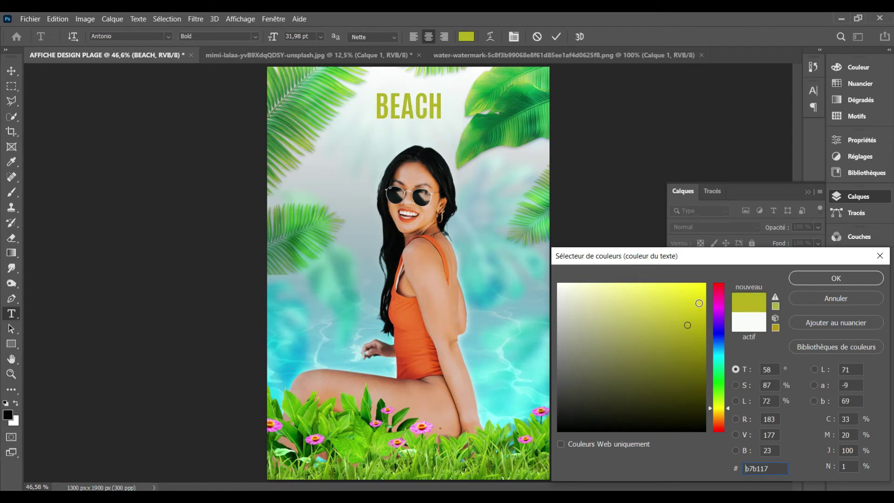
pyautogui.click(819, 279)
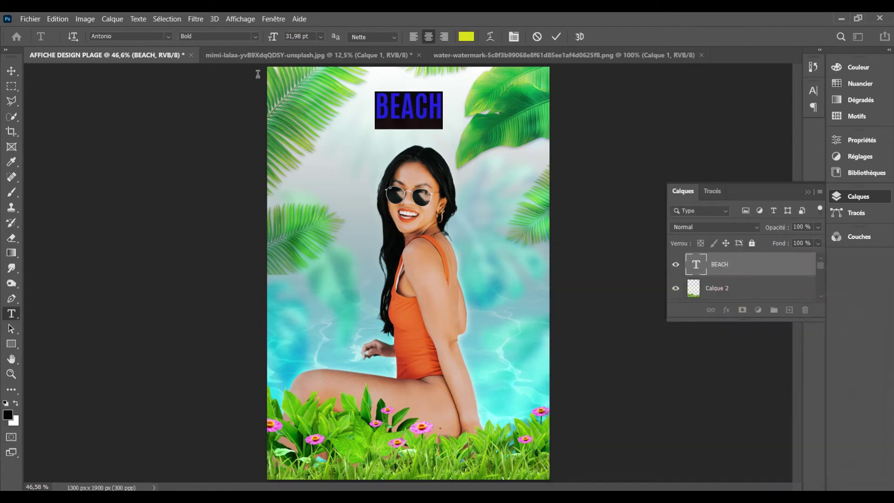
# Step: Set BEACH in DCC - Ash Regular at 41 pt
pyautogui.click(134, 36)
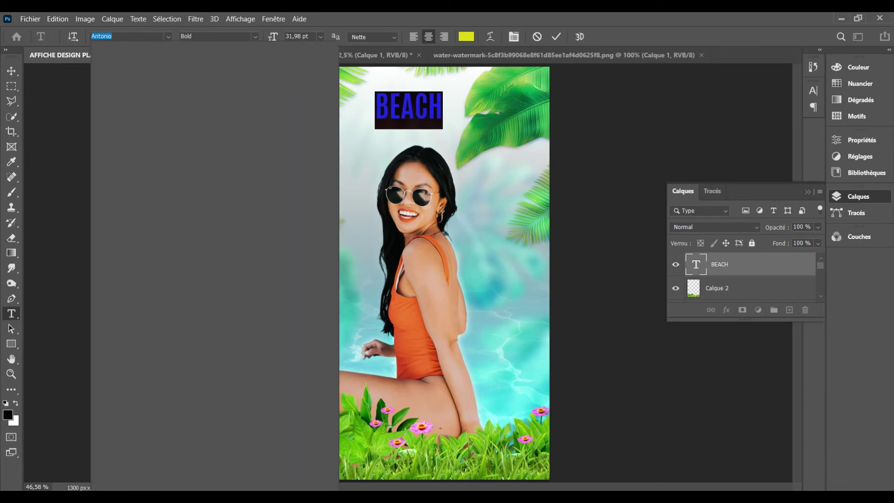
pyautogui.write('DCC - Ash')
pyautogui.click(158, 72)
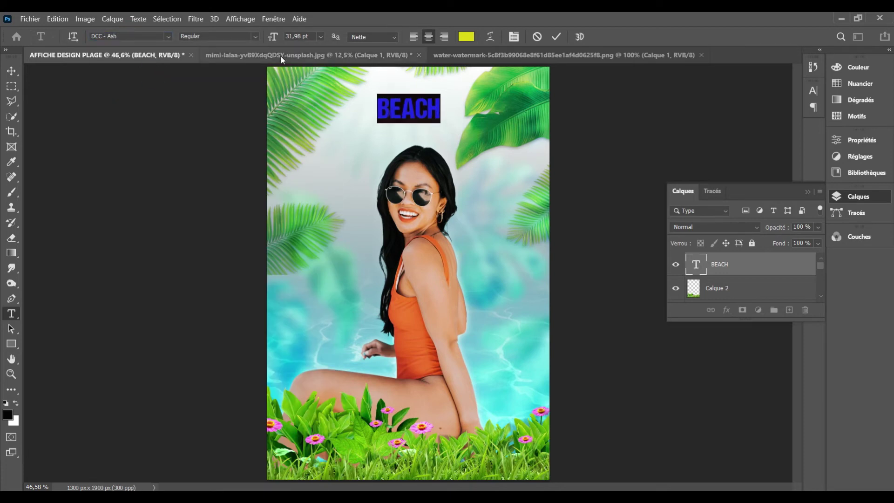
pyautogui.click(291, 37)
pyautogui.write('36')
pyautogui.press('Return')
pyautogui.write('41')
pyautogui.press('Return')
pyautogui.click(556, 37)
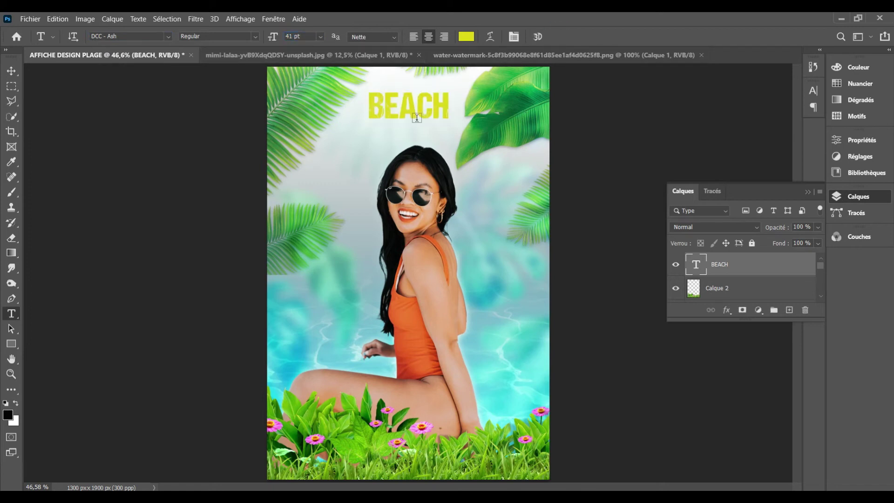
# Step: Add an Ombre portée to BEACH with distance 7, spread 31 and size 5
pyautogui.doubleClick(774, 268)
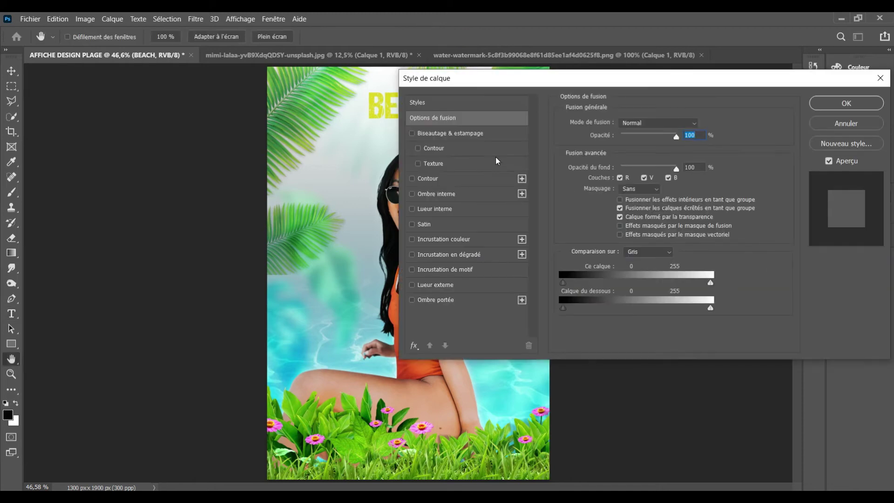
pyautogui.moveTo(509, 71); pyautogui.dragTo(701, 106)
pyautogui.click(646, 292)
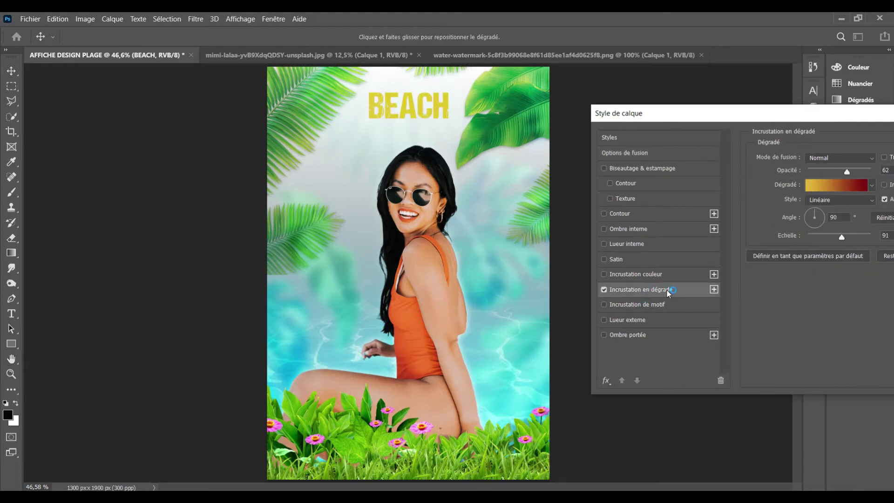
pyautogui.click(604, 291)
pyautogui.click(604, 335)
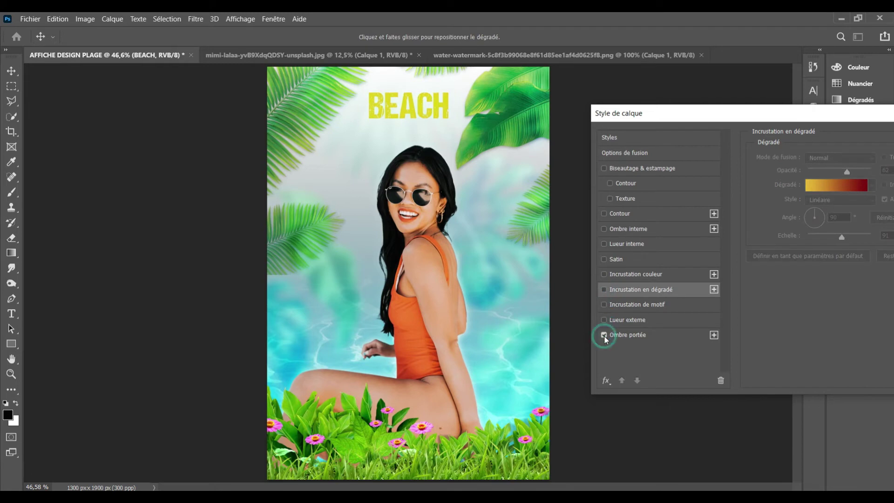
pyautogui.click(654, 339)
pyautogui.moveTo(832, 238)
pyautogui.mouseDown()
pyautogui.moveTo(810, 237)
pyautogui.moveTo(811, 211)
pyautogui.moveTo(824, 225)
pyautogui.mouseUp()
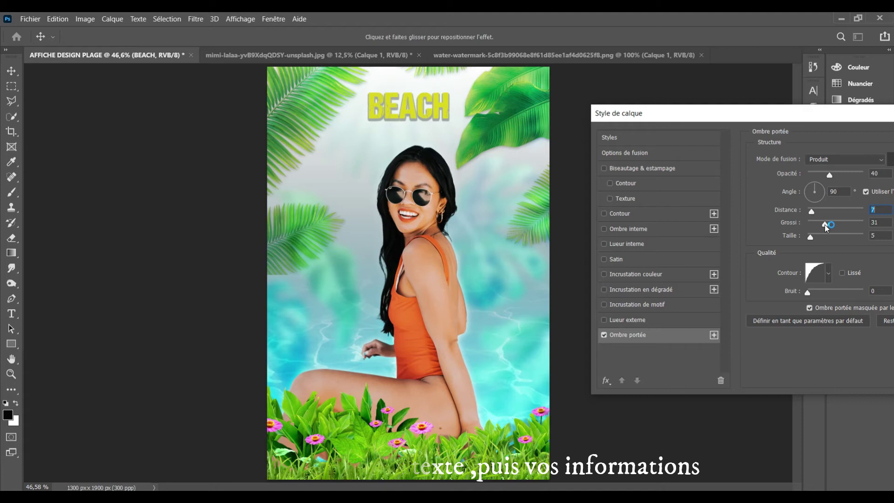
pyautogui.click(825, 224)
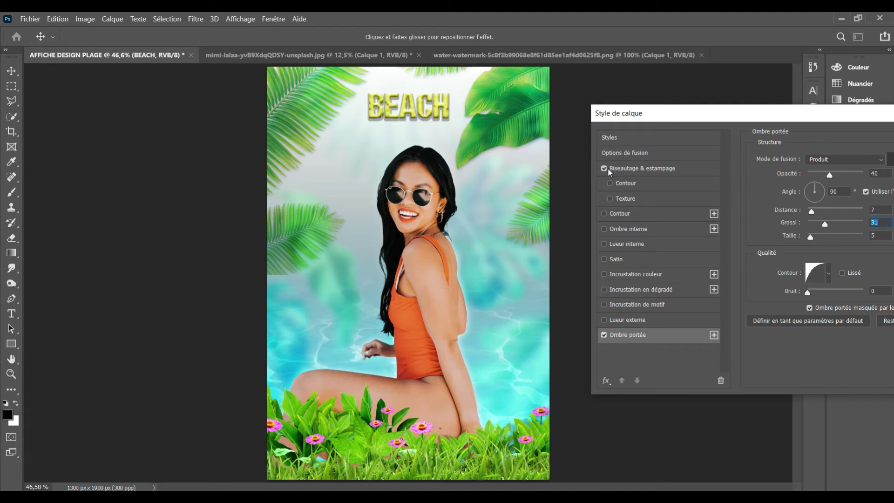
pyautogui.moveTo(745, 118); pyautogui.dragTo(519, 138)
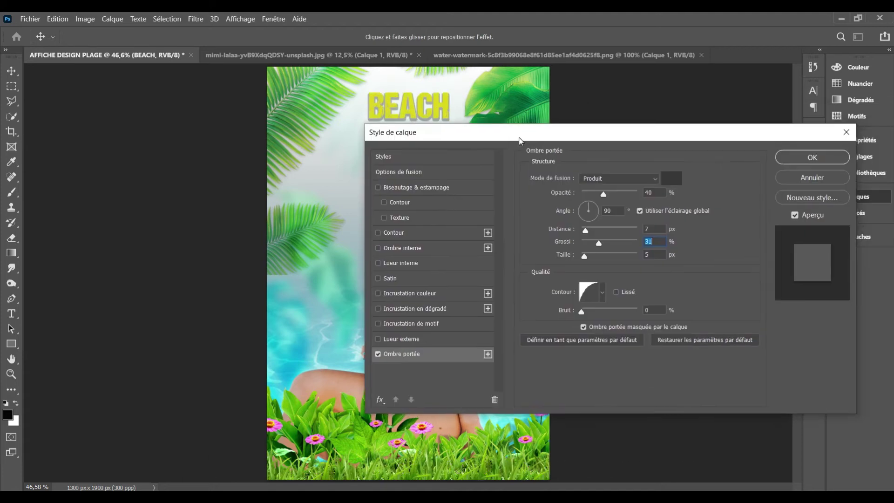
pyautogui.click(784, 159)
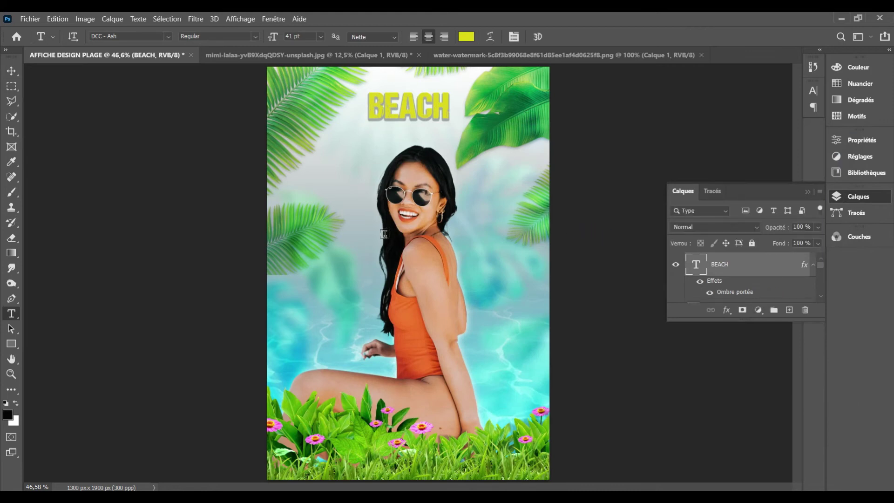
# Step: Add a Party text layer mid-poster in Ampera at 24 pt, with All Caps off
pyautogui.click(337, 289)
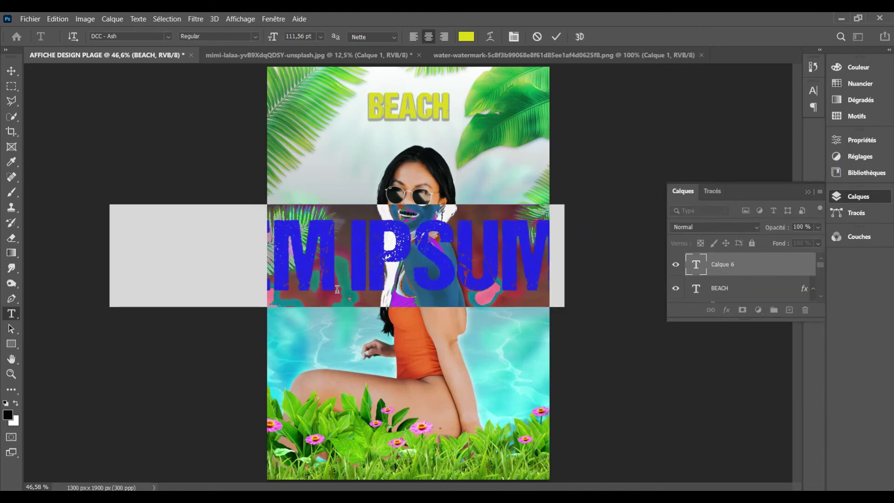
pyautogui.write('PARTY')
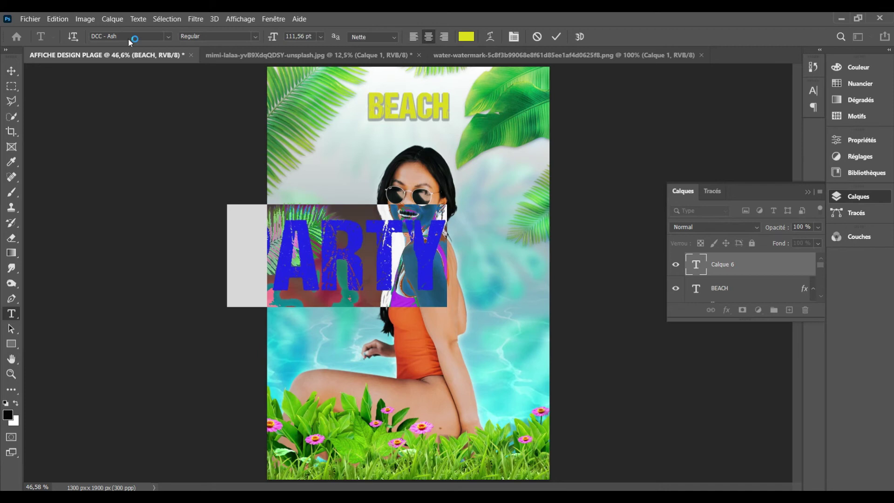
pyautogui.write('amp')
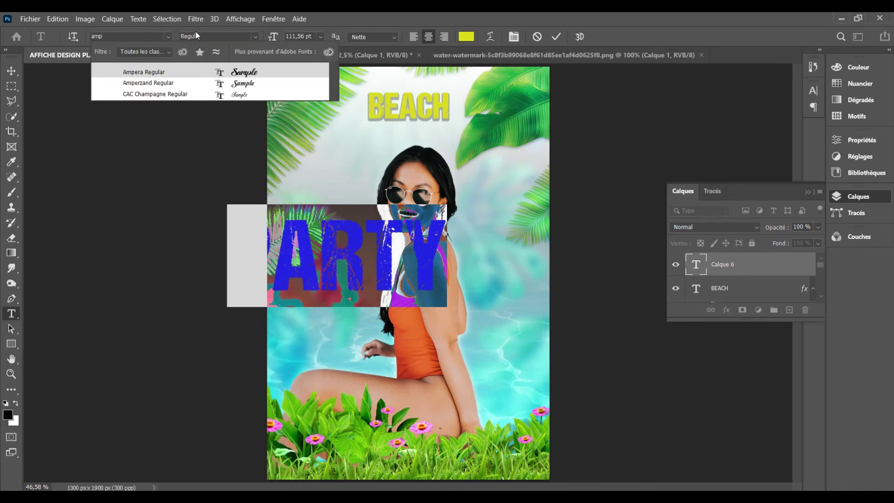
pyautogui.click(239, 73)
pyautogui.click(240, 73)
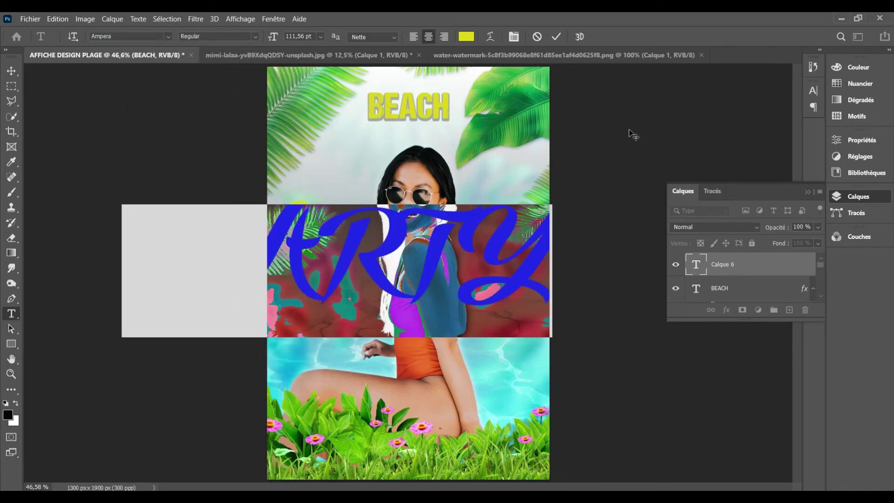
pyautogui.click(815, 89)
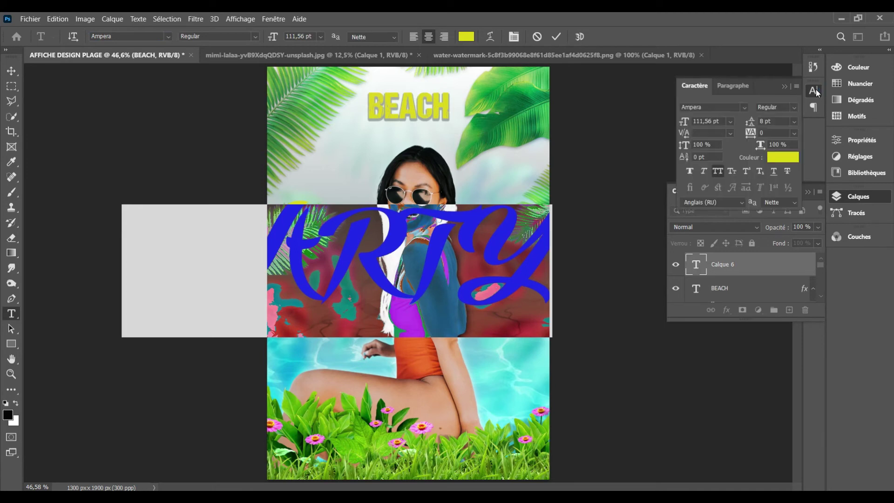
pyautogui.click(814, 90)
pyautogui.click(815, 91)
pyautogui.click(717, 170)
pyautogui.scroll(-5, 299, 39)
pyautogui.scroll(-5, 299, 39)
pyautogui.scroll(-5, 298, 39)
pyautogui.scroll(-5, 298, 39)
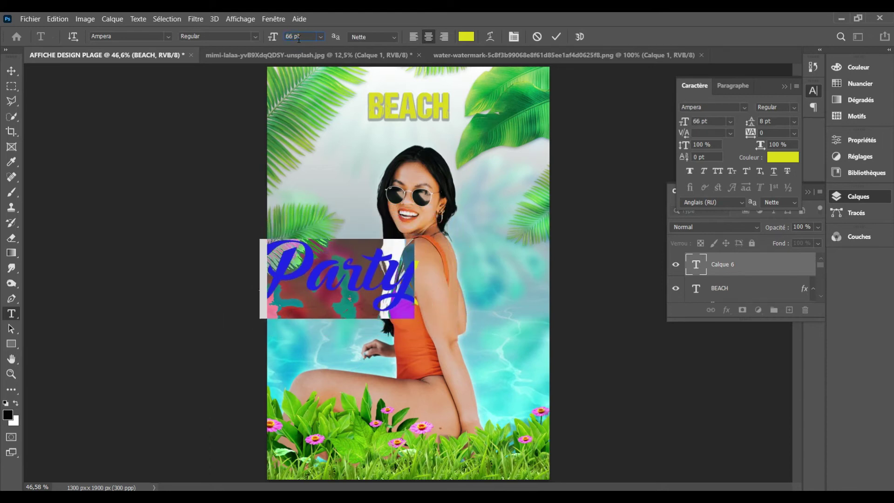
pyautogui.scroll(-5, 299, 39)
pyautogui.scroll(-5, 299, 39)
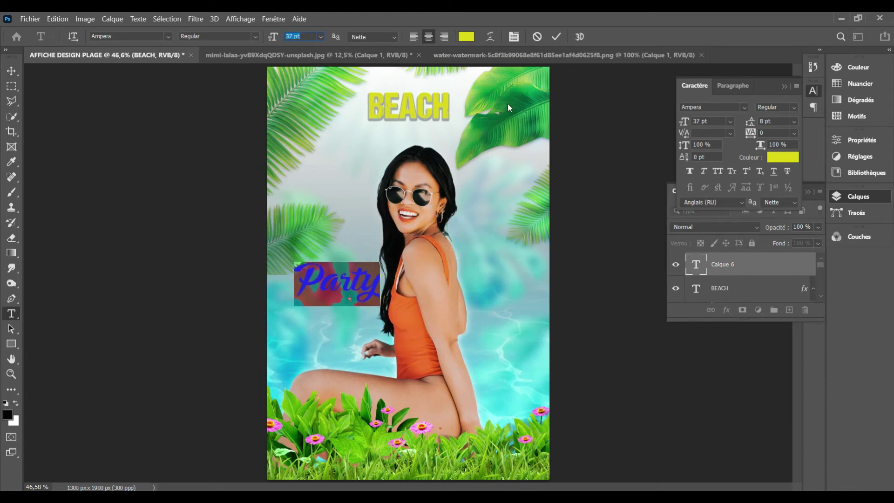
# Step: Colour the Party text with orange sampled from the swimsuit
pyautogui.click(466, 36)
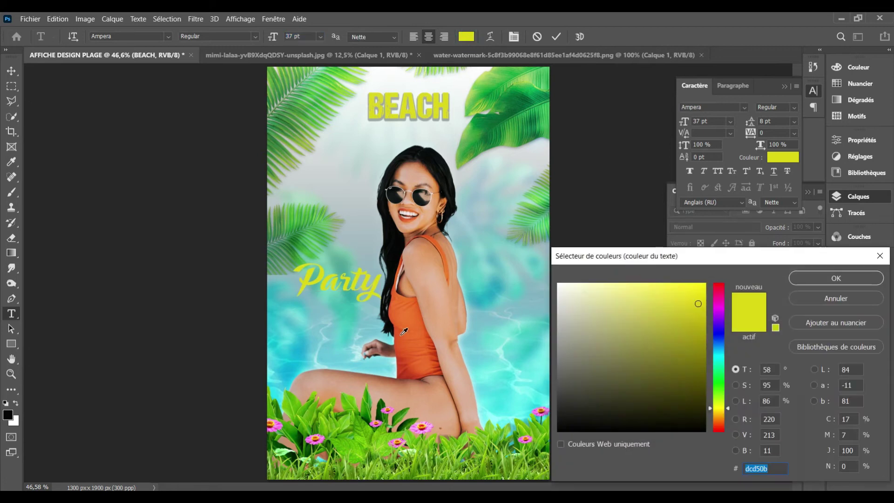
pyautogui.click(404, 332)
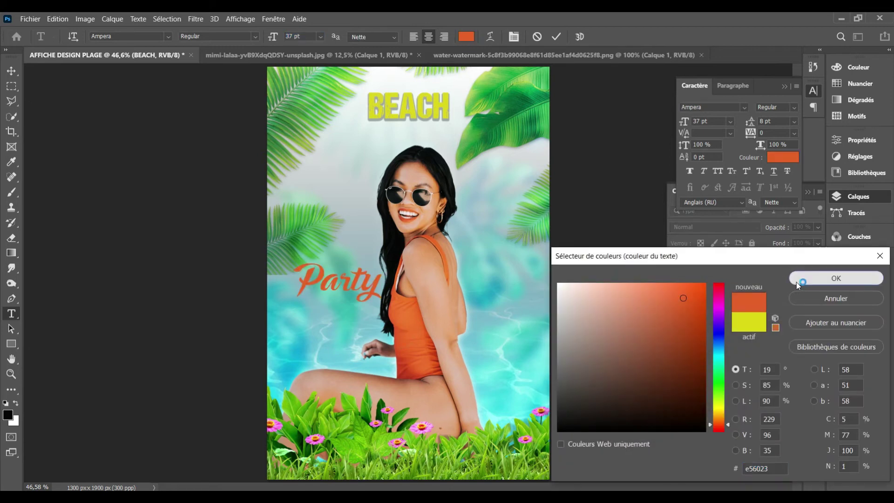
pyautogui.click(796, 281)
pyautogui.scroll(-1, 289, 37)
pyautogui.scroll(-12, 288, 38)
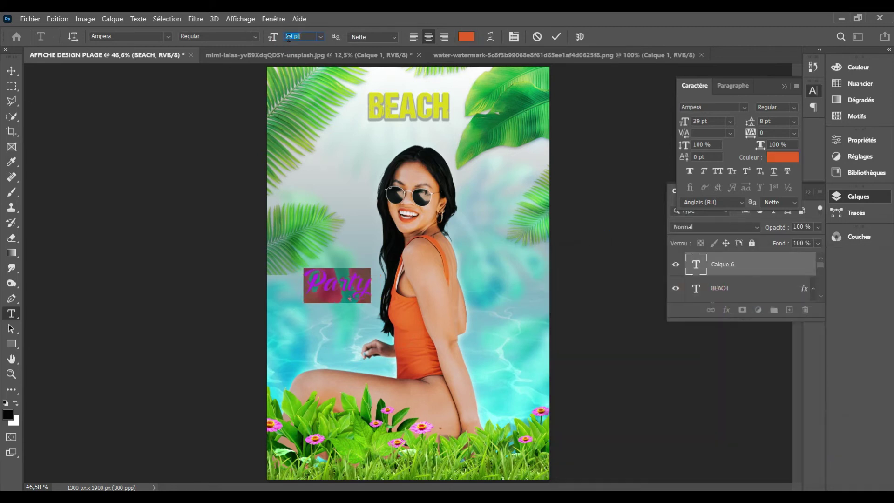
pyautogui.write('24')
pyautogui.click(558, 36)
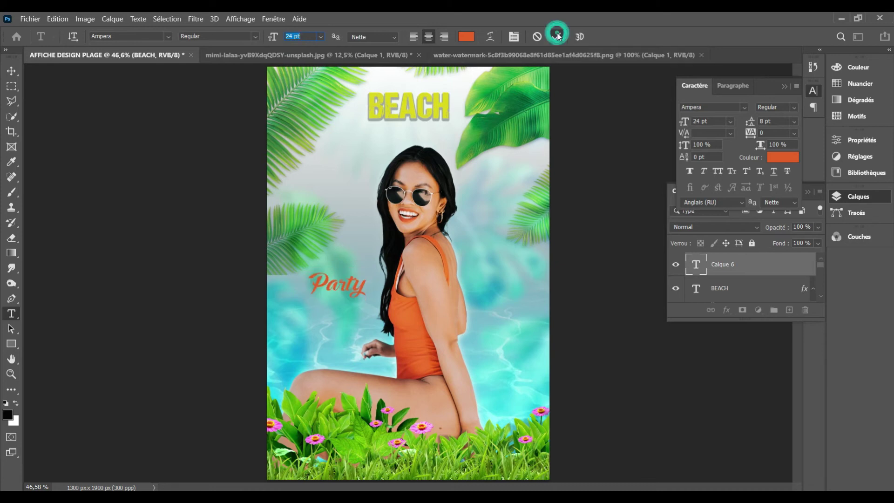
pyautogui.click(11, 71)
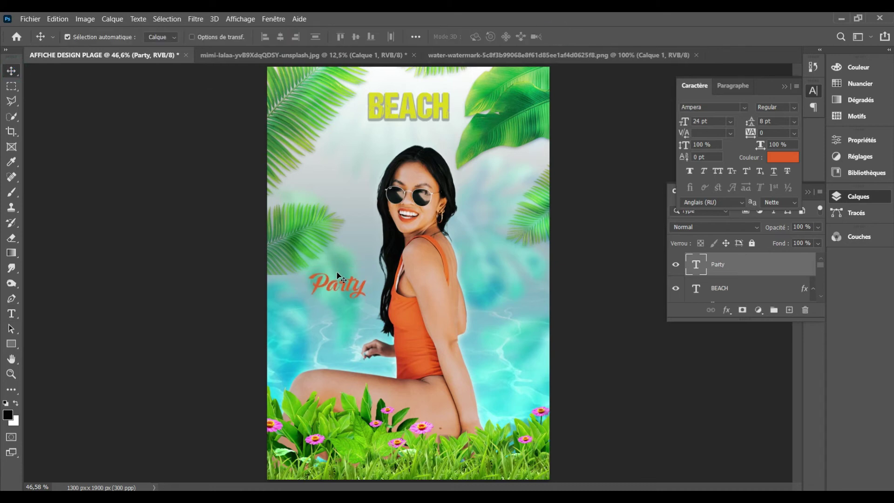
# Step: Centre the orange Party text under BEACH and nudge the woman's photo slightly
pyautogui.moveTo(351, 281); pyautogui.dragTo(431, 135)
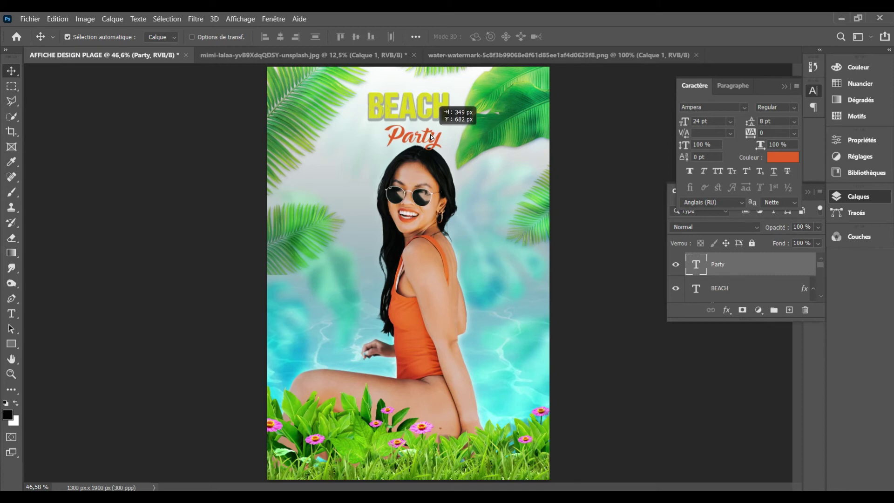
pyautogui.moveTo(423, 192); pyautogui.dragTo(423, 200)
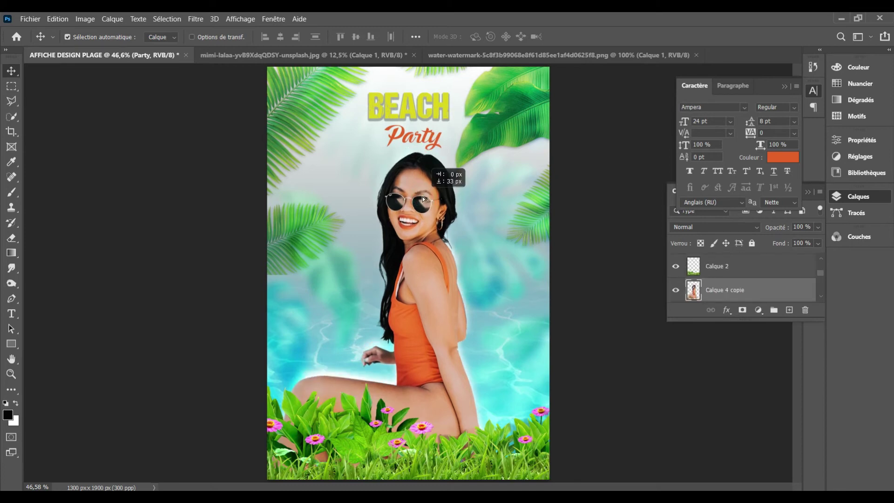
pyautogui.moveTo(421, 109); pyautogui.dragTo(414, 132)
pyautogui.click(426, 285)
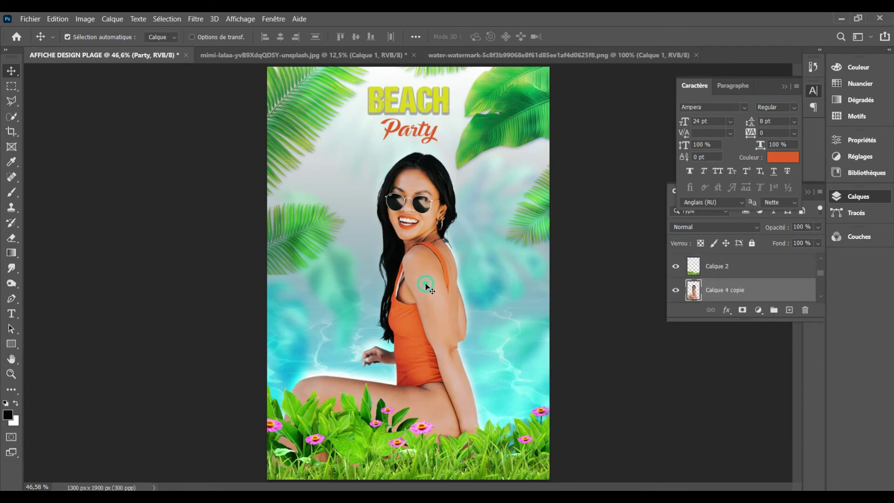
pyautogui.moveTo(426, 285); pyautogui.dragTo(426, 283)
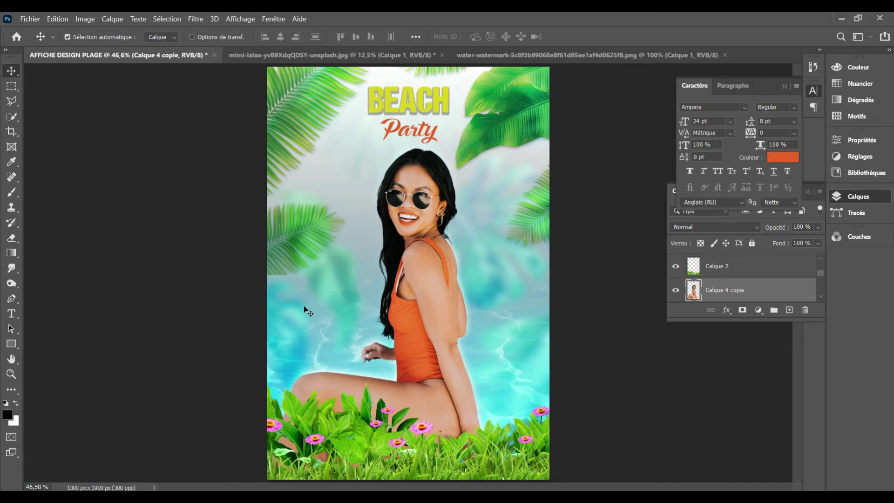
pyautogui.press('t')
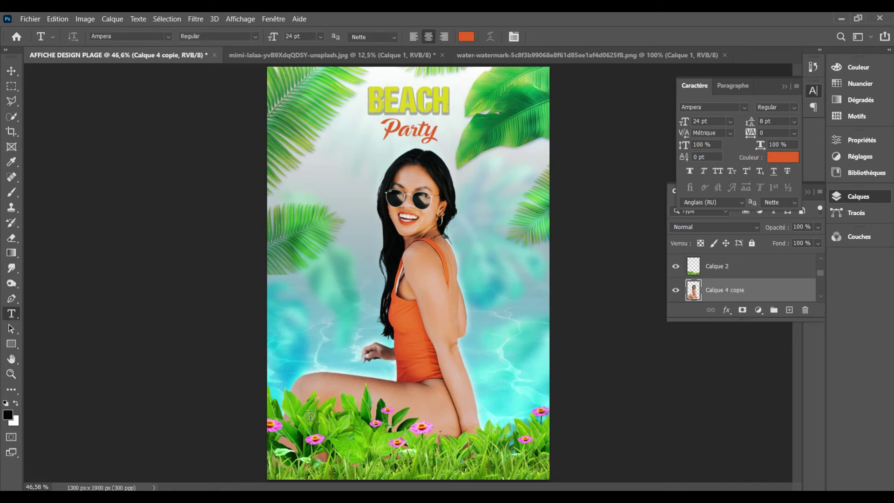
# Step: Start a new lower-left text block and set it to Montserrat Bold
pyautogui.click(311, 339)
pyautogui.write('SALAM')
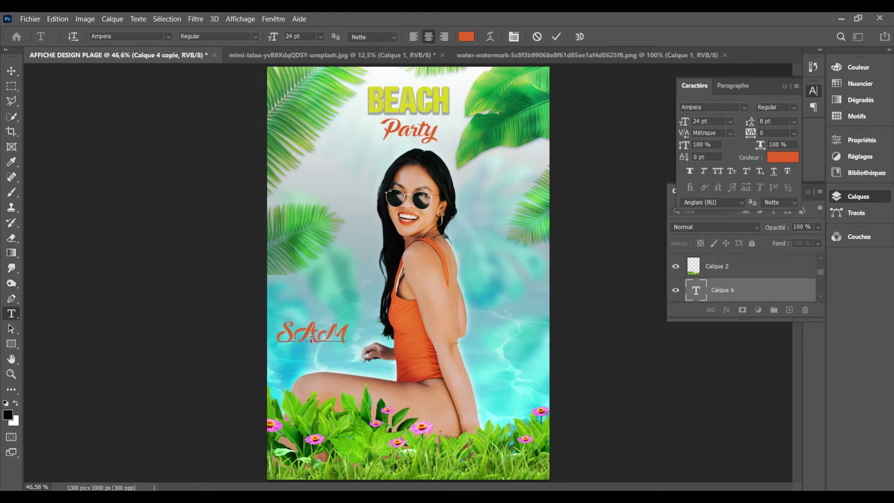
pyautogui.hotkey('ctrl', 'a')
pyautogui.click(136, 35)
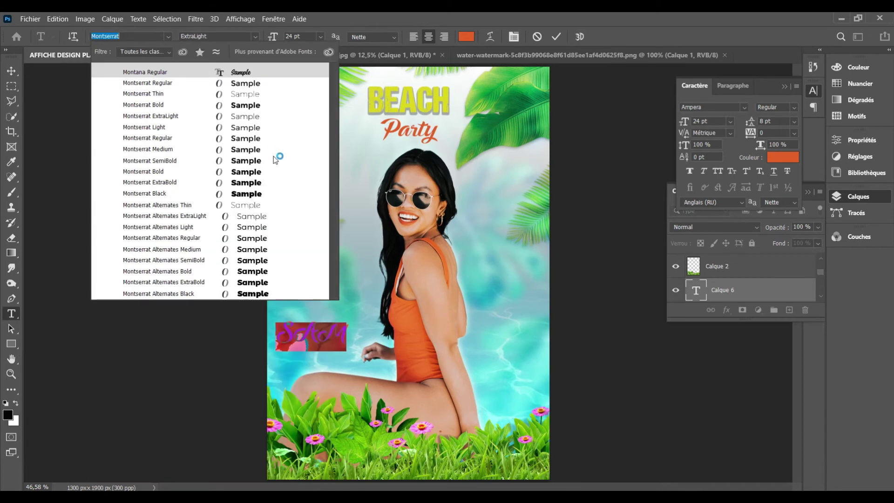
pyautogui.click(255, 170)
# Step: Colour the new text near-white in the Color Picker
pyautogui.click(466, 37)
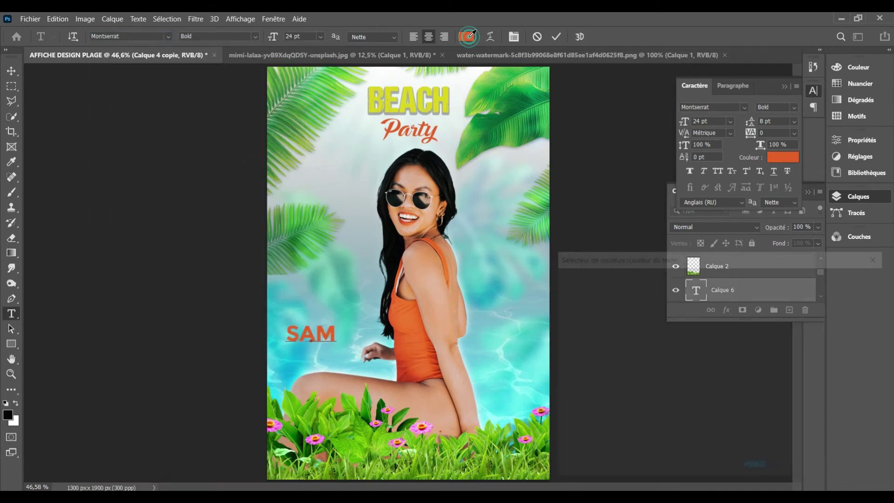
pyautogui.click(352, 195)
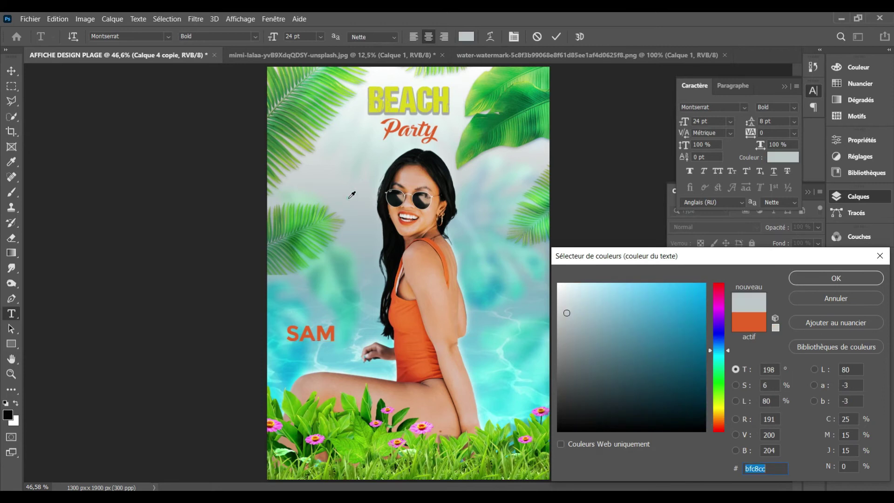
pyautogui.click(563, 286)
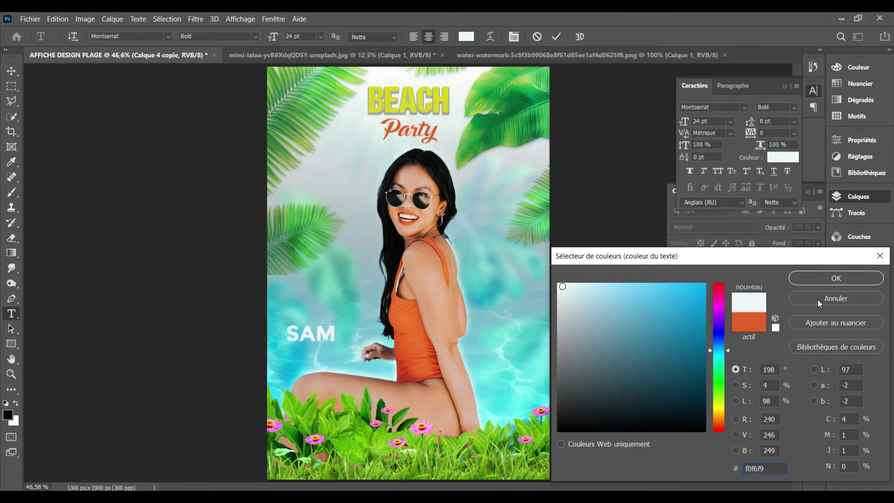
pyautogui.click(836, 279)
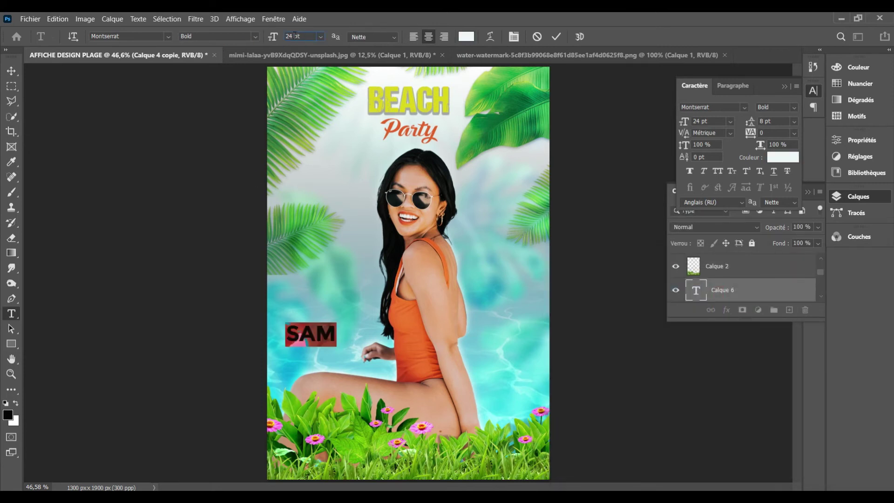
pyautogui.scroll(-5, 294, 35)
pyautogui.scroll(-6, 294, 36)
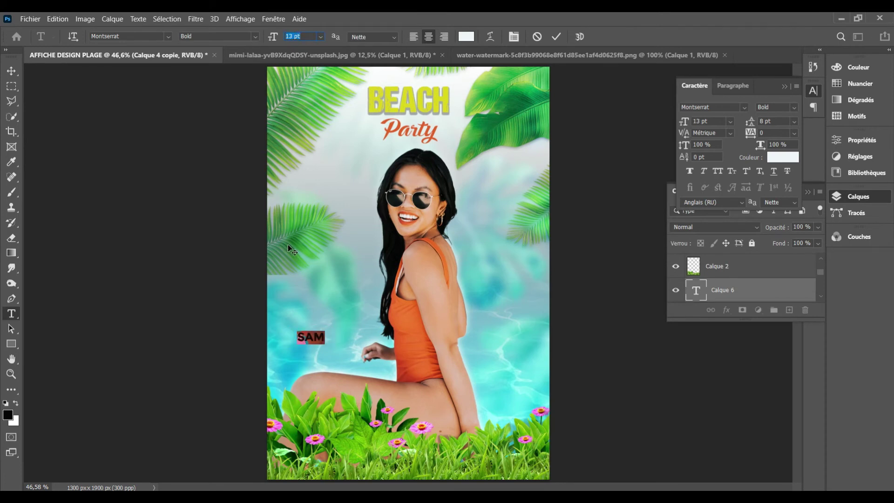
# Step: Append '25 DEC' so the text reads SAM 25 DEC
pyautogui.click(323, 340)
pyautogui.write('25')
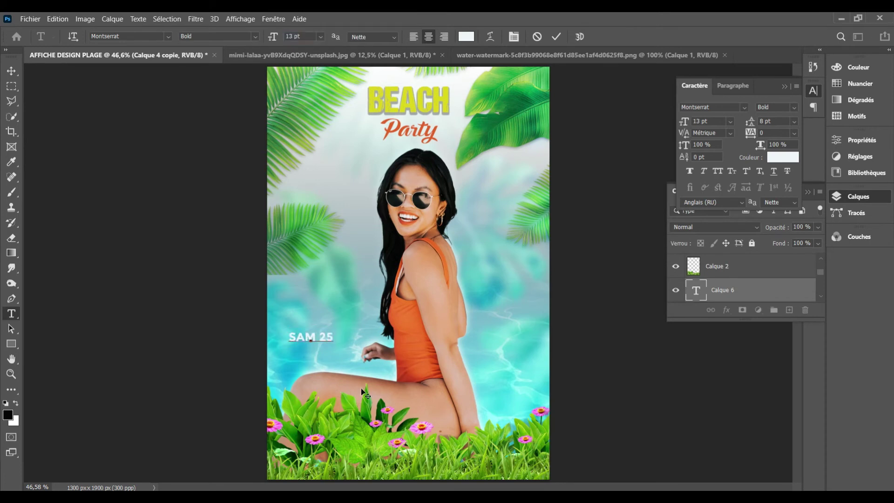
pyautogui.write(' De')
pyautogui.press('BackSpace')
pyautogui.write('EC')
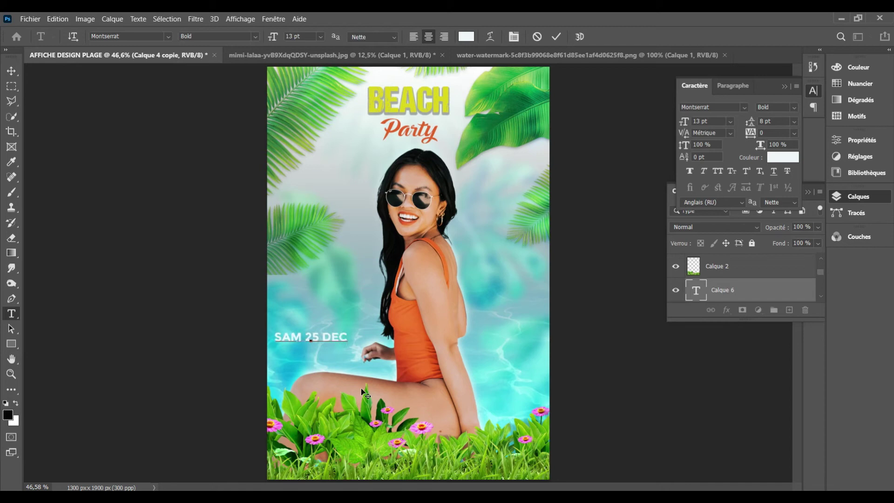
pyautogui.hotkey('ctrl', 'a')
# Step: Recolour the whole date text dark brown-grey (6c5c50)
pyautogui.click(466, 37)
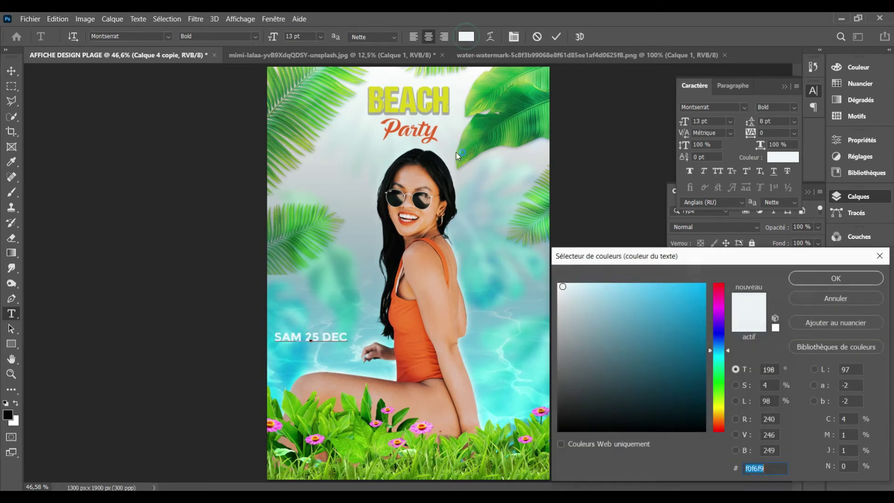
pyautogui.click(433, 130)
pyautogui.click(471, 294)
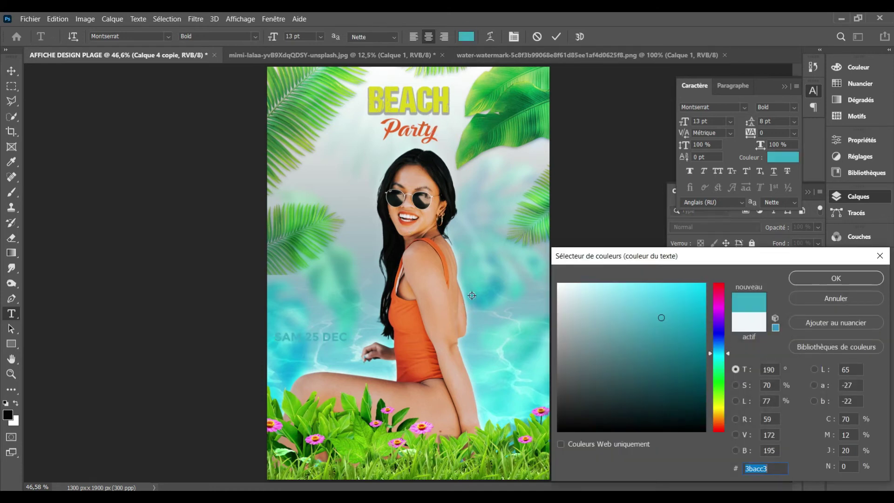
pyautogui.click(490, 375)
pyautogui.click(700, 355)
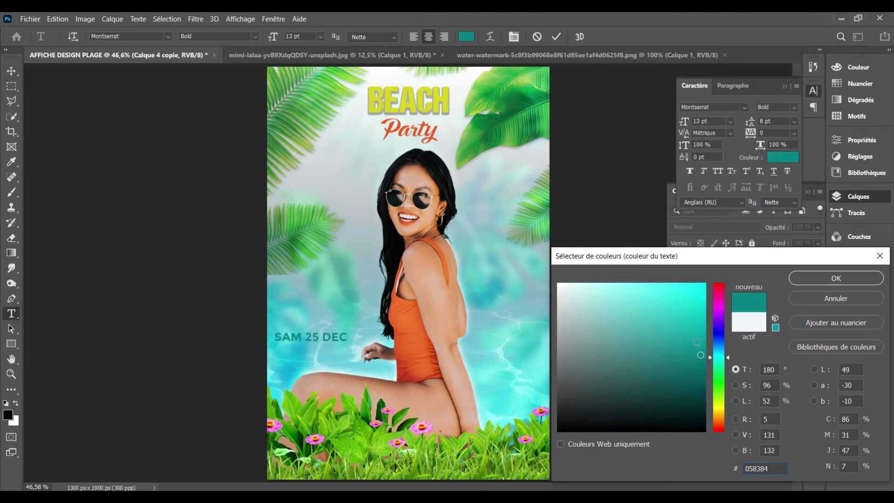
pyautogui.click(719, 335)
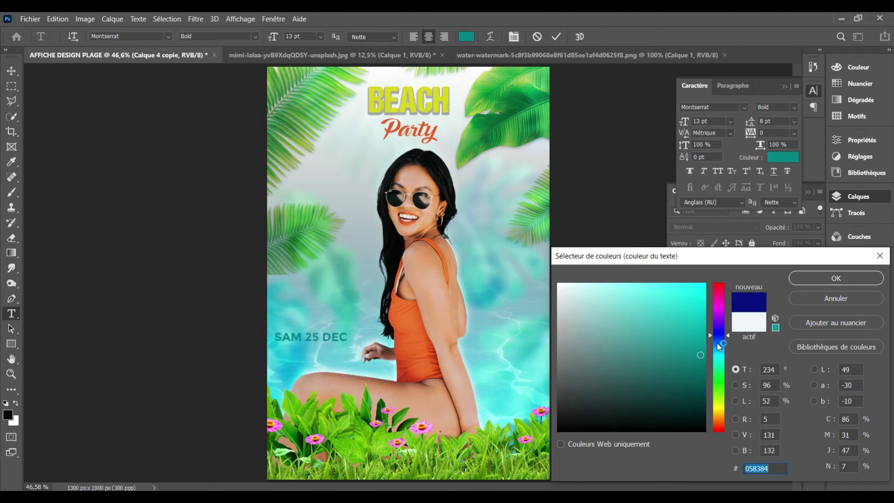
pyautogui.click(681, 321)
pyautogui.click(654, 308)
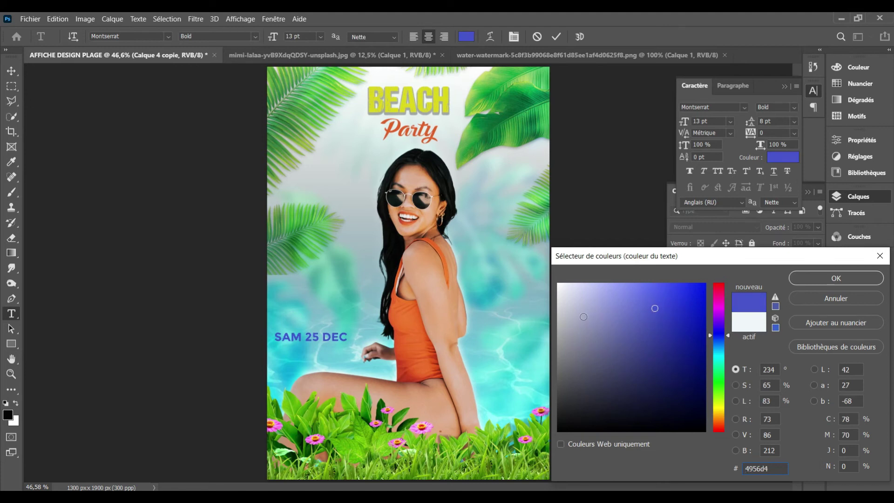
pyautogui.click(442, 322)
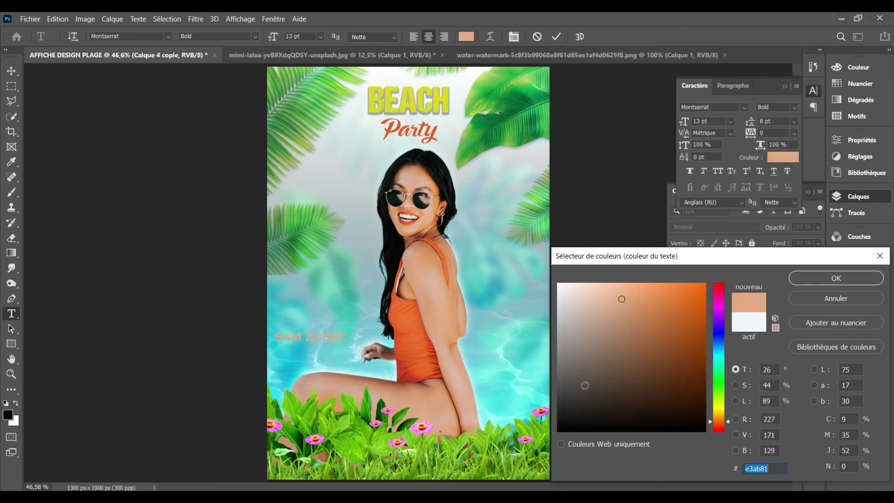
pyautogui.click(588, 390)
pyautogui.click(594, 368)
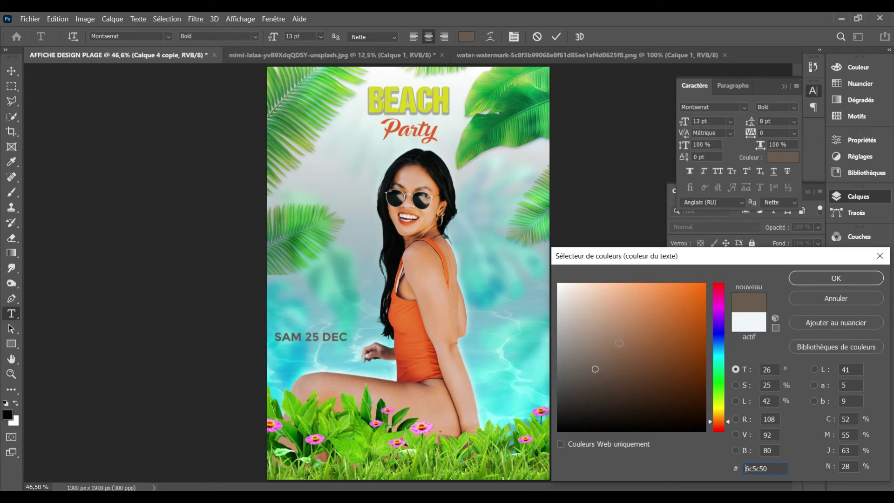
pyautogui.click(825, 275)
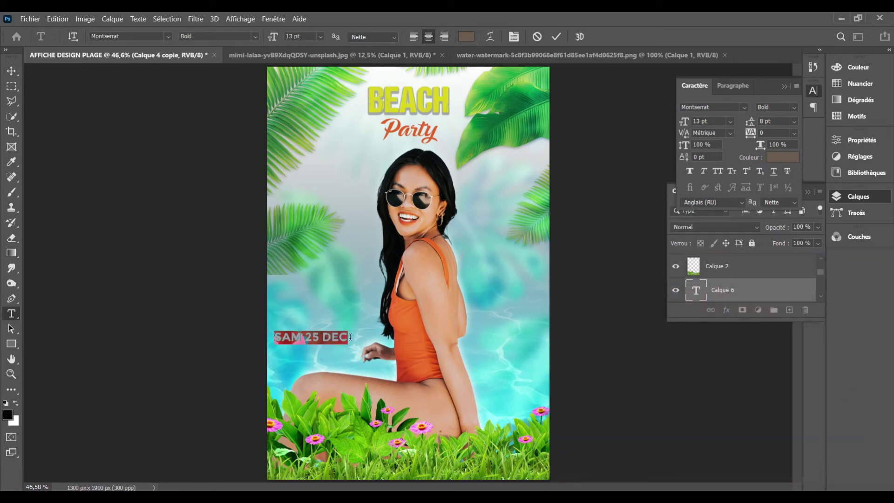
pyautogui.click(350, 336)
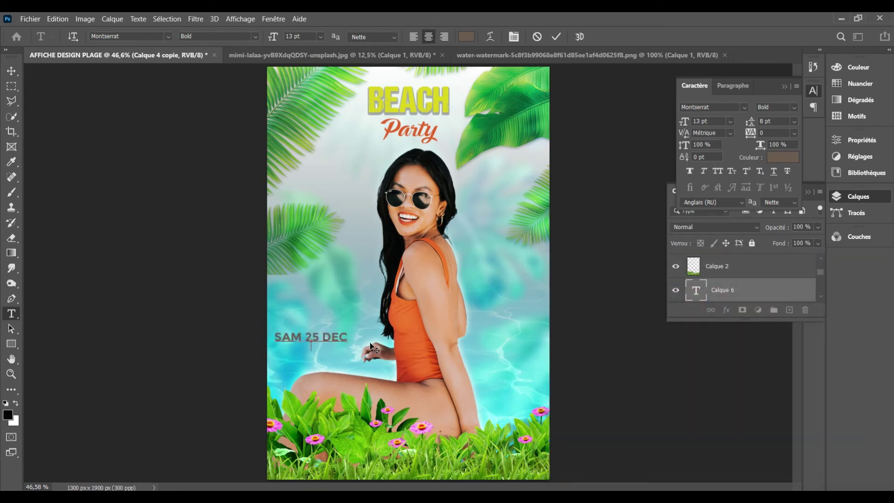
# Step: Add a 14 pt '13H00 GMT' line coloured the Party orange (e56023)
pyautogui.write('15H00')
pyautogui.write(' GMT')
pyautogui.moveTo(343, 345); pyautogui.dragTo(265, 365)
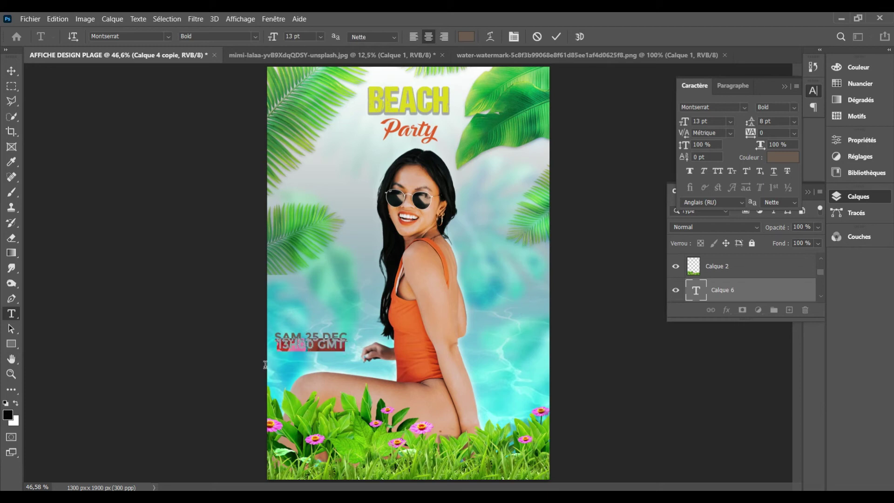
pyautogui.scroll(4, 289, 37)
pyautogui.scroll(-2, 289, 37)
pyautogui.scroll(-1, 289, 37)
pyautogui.write('14')
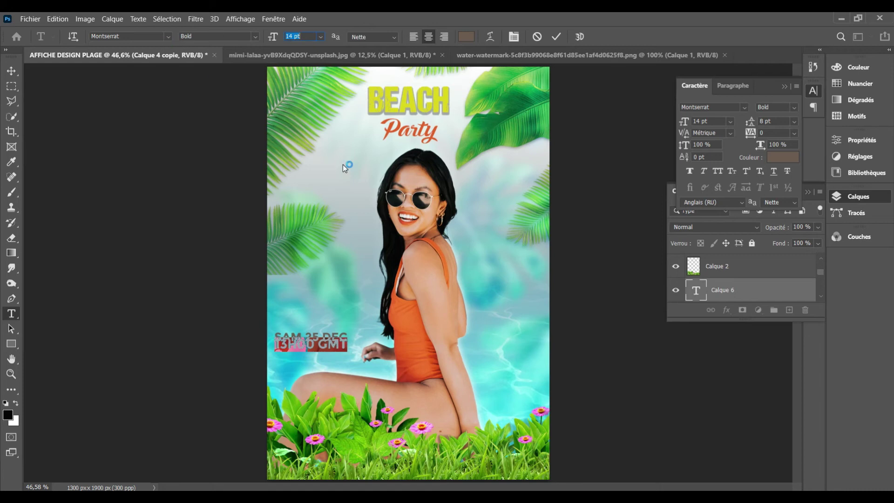
pyautogui.click(466, 36)
pyautogui.click(418, 101)
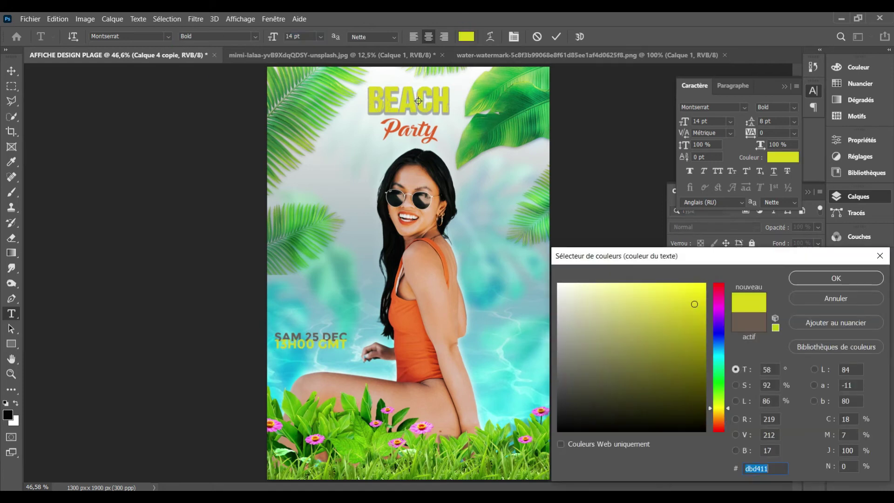
pyautogui.click(387, 131)
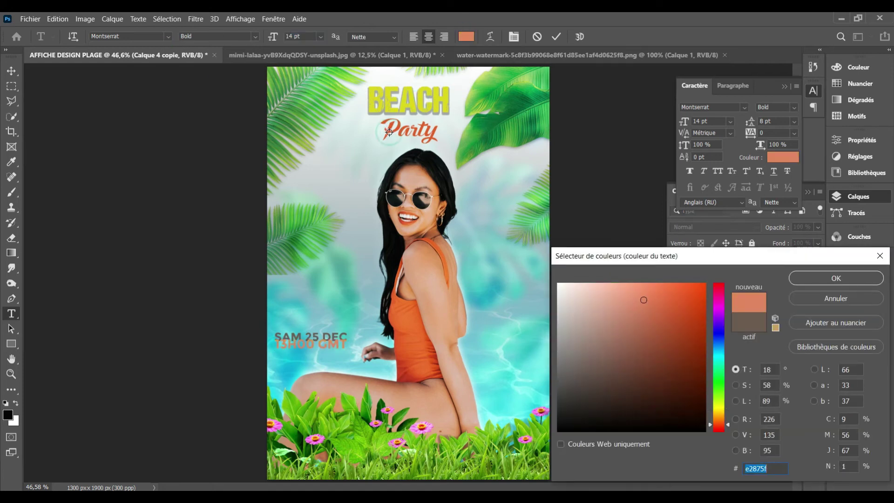
pyautogui.click(388, 130)
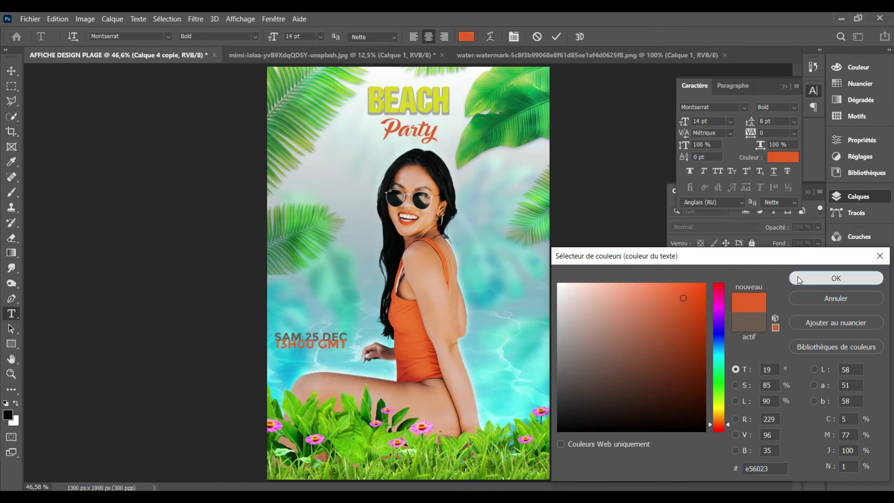
pyautogui.click(836, 278)
# Step: Set the date text leading to 15 pt, commit, and shift the block up-right
pyautogui.click(333, 344)
pyautogui.hotkey('ctrl', 'a')
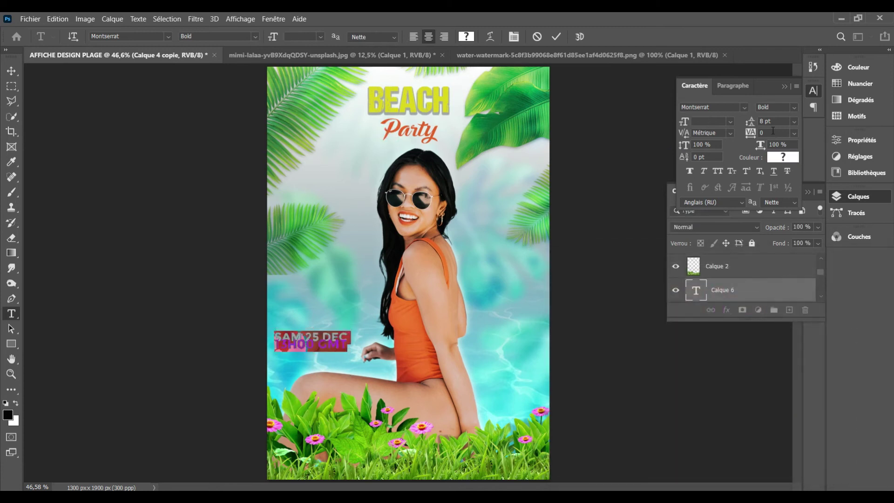
pyautogui.press('Up')
pyautogui.press('Up')
pyautogui.press('Up')
pyautogui.press('Up')
pyautogui.press('Up')
pyautogui.press('Up')
pyautogui.press('Up')
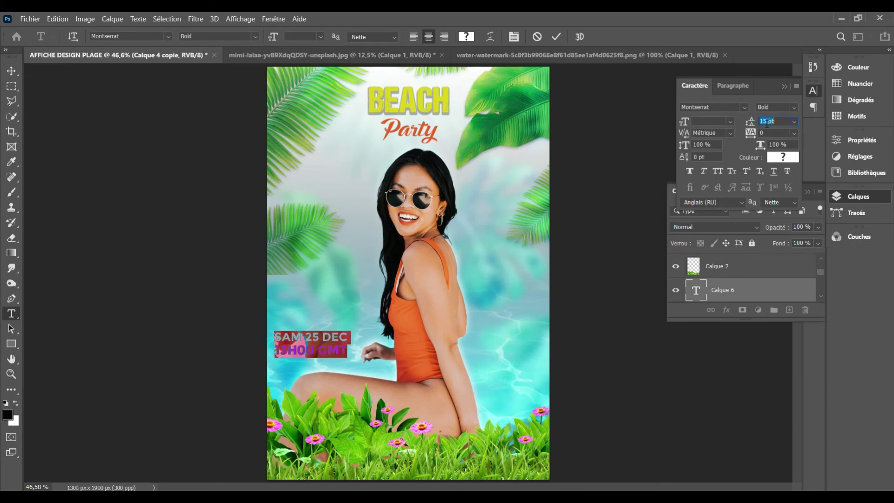
pyautogui.click(309, 351)
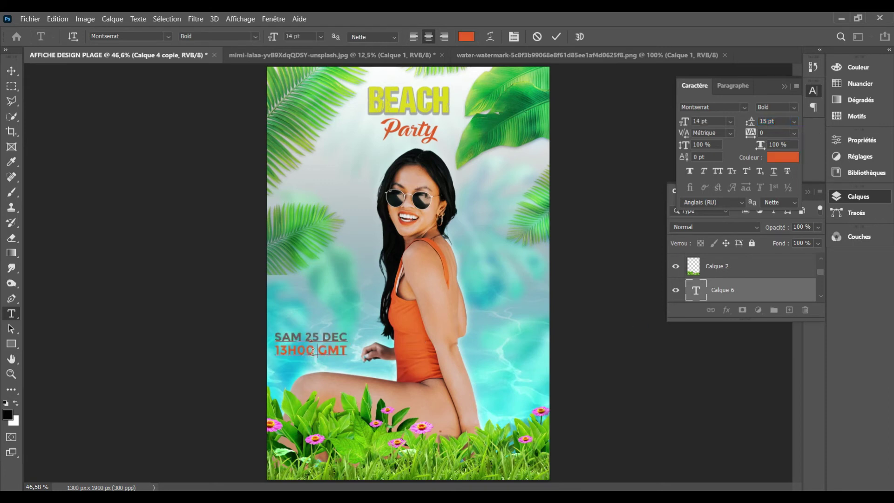
pyautogui.click(556, 37)
pyautogui.click(11, 70)
pyautogui.moveTo(311, 338)
pyautogui.mouseDown()
pyautogui.moveTo(348, 386)
pyautogui.moveTo(353, 364)
pyautogui.mouseUp()
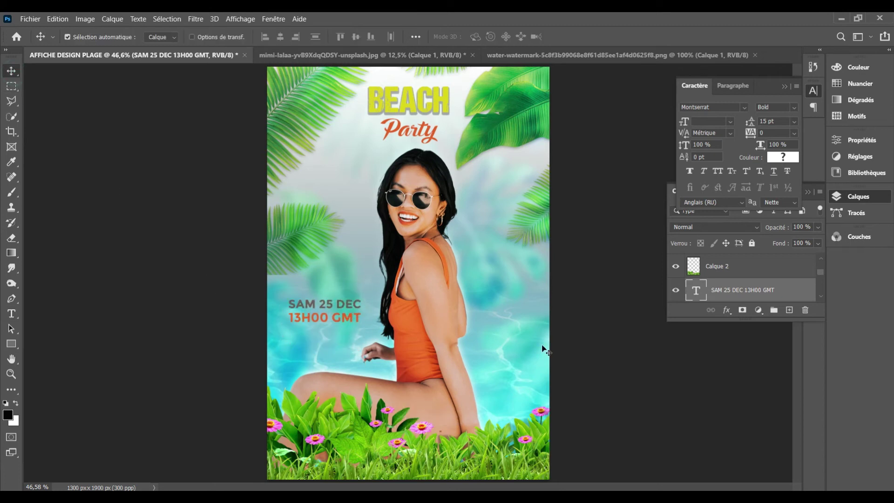
# Step: Add a gradient fill layer above Calque 2 with its dark stop changed to brighter teal
pyautogui.click(507, 440)
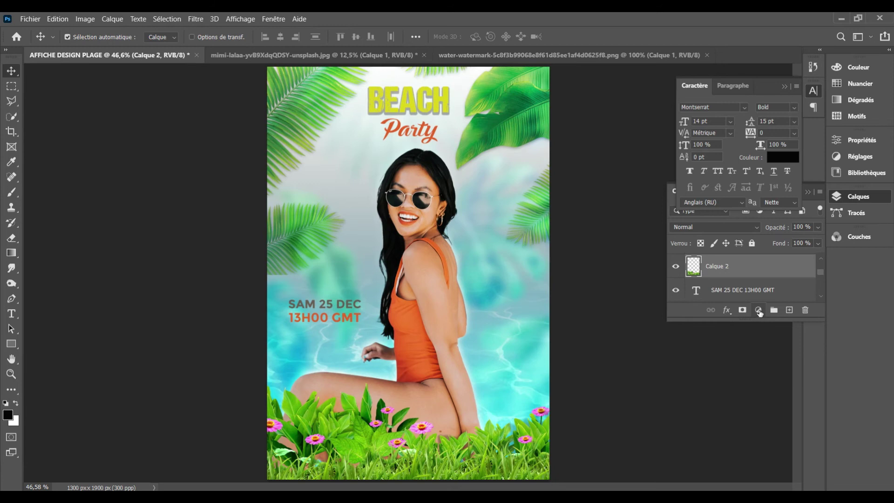
pyautogui.click(759, 312)
pyautogui.click(773, 119)
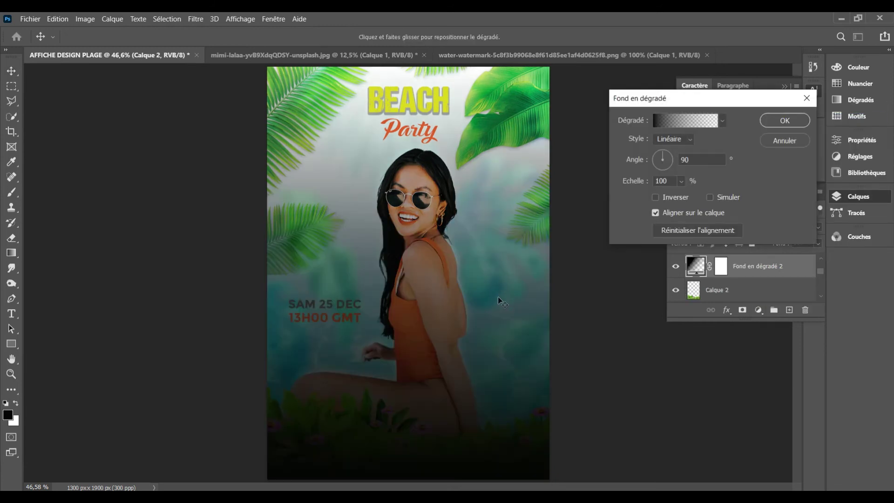
pyautogui.moveTo(502, 302); pyautogui.dragTo(672, 108)
pyautogui.click(661, 121)
pyautogui.click(592, 375)
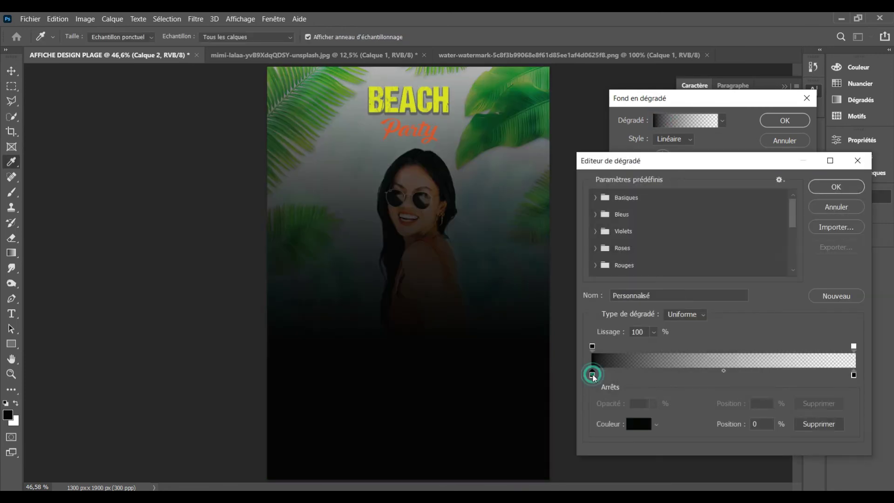
pyautogui.click(719, 352)
pyautogui.click(687, 371)
pyautogui.click(695, 343)
pyautogui.click(841, 276)
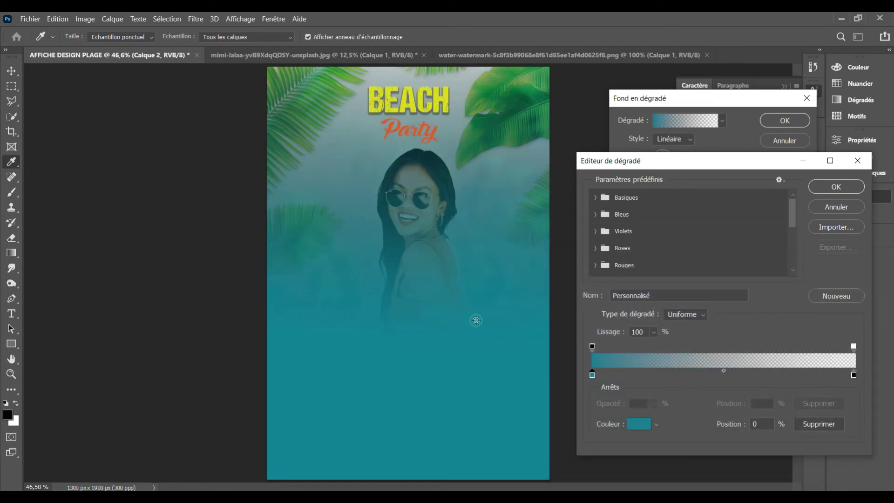
pyautogui.click(834, 186)
pyautogui.moveTo(370, 395)
pyautogui.mouseDown()
pyautogui.moveTo(454, 370)
pyautogui.moveTo(451, 348)
pyautogui.mouseUp()
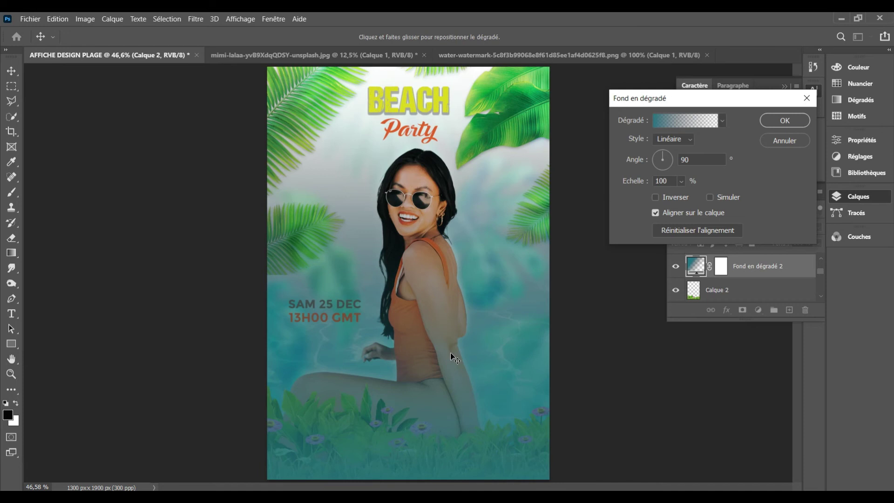
# Step: Make the gradient radial and reversed, centred on the woman, at 153% scale
pyautogui.click(678, 117)
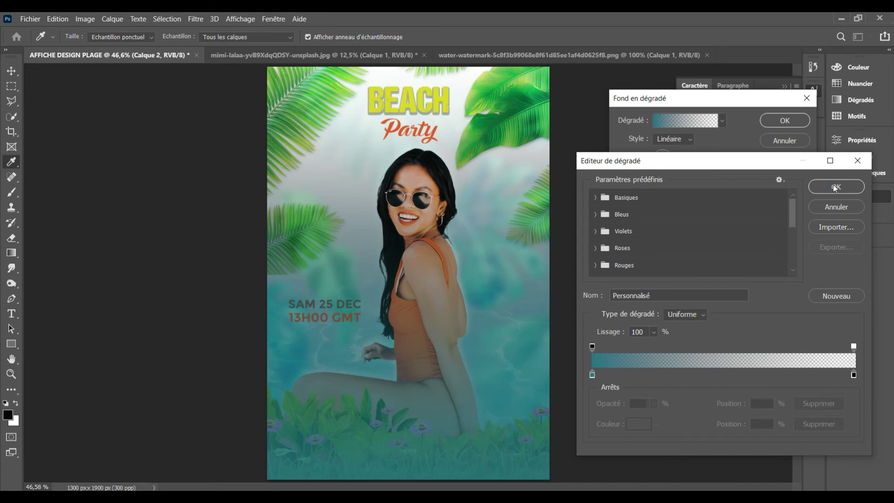
pyautogui.click(835, 187)
pyautogui.click(690, 138)
pyautogui.click(673, 157)
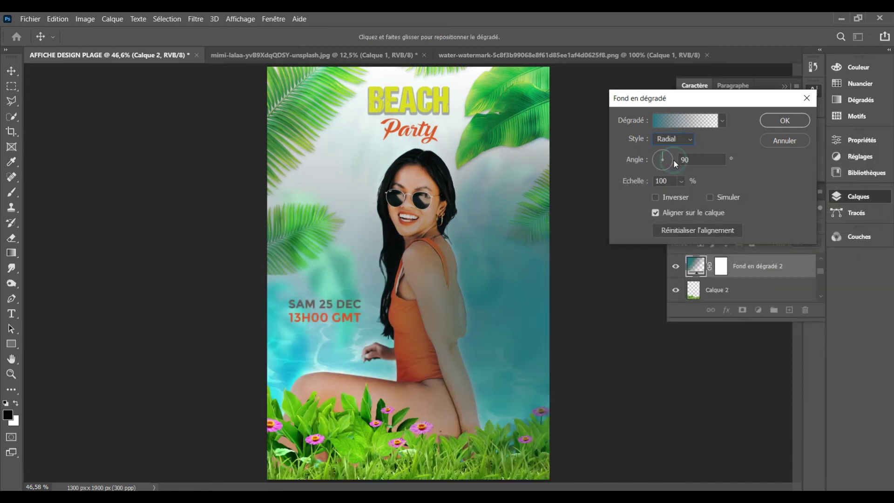
pyautogui.click(655, 197)
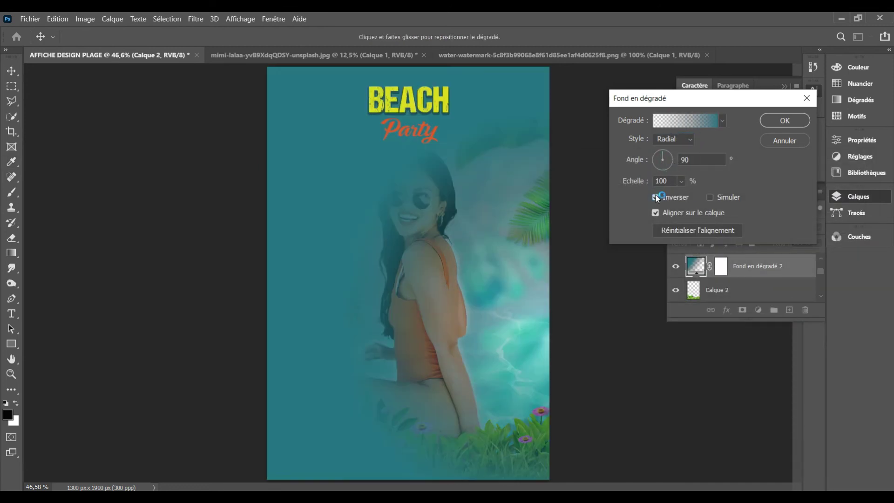
pyautogui.moveTo(357, 241); pyautogui.dragTo(291, 84)
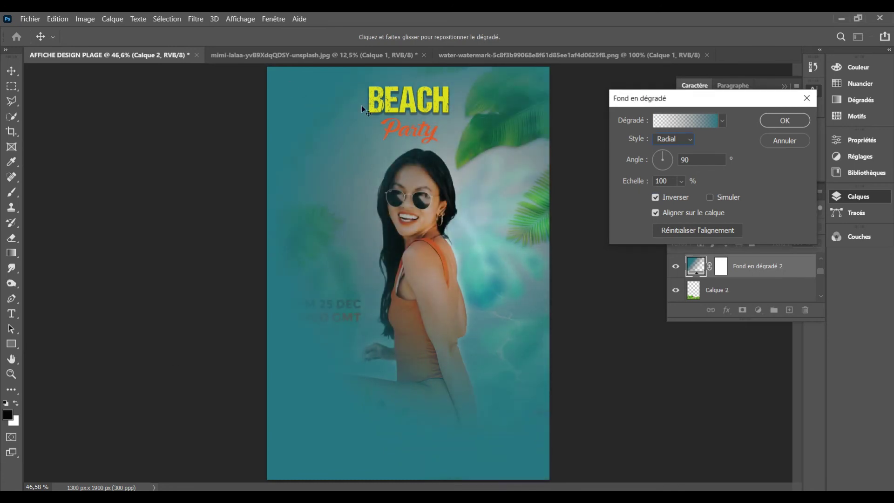
pyautogui.click(673, 181)
pyautogui.press('Up')
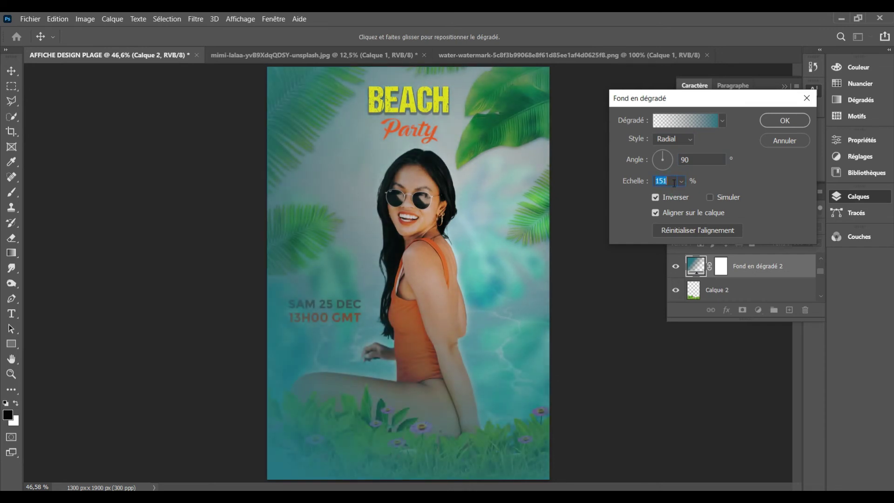
pyautogui.click(779, 120)
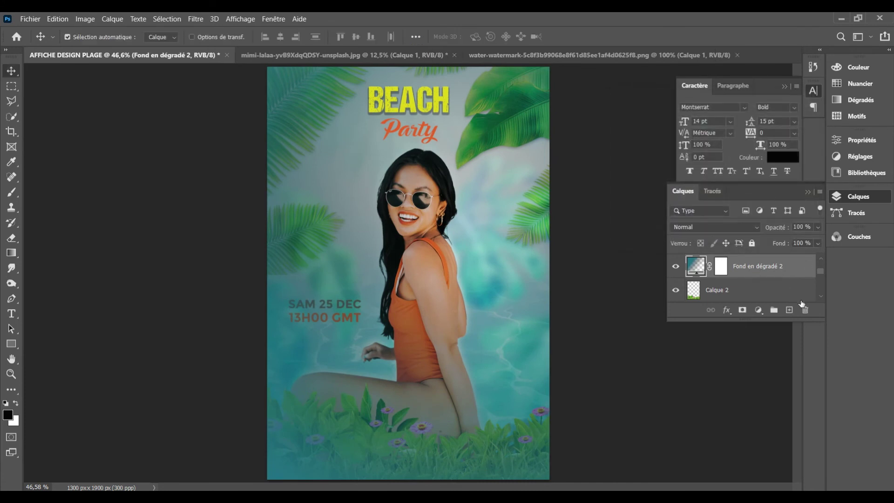
# Step: Raise the Calque 3 palm-leaf layer above the gradient and select the date text layer
pyautogui.click(820, 296)
pyautogui.click(820, 296)
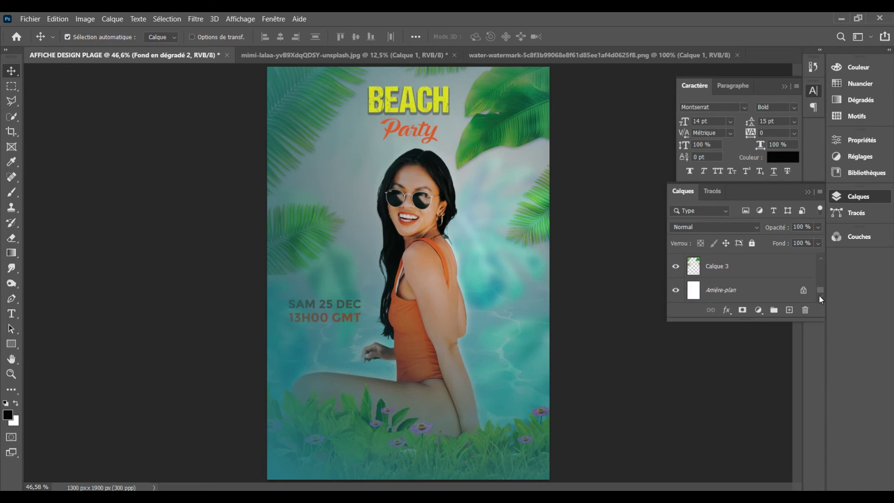
pyautogui.moveTo(754, 276)
pyautogui.mouseDown()
pyautogui.moveTo(726, 55)
pyautogui.moveTo(767, 256)
pyautogui.moveTo(747, 260)
pyautogui.mouseUp()
pyautogui.click(348, 306)
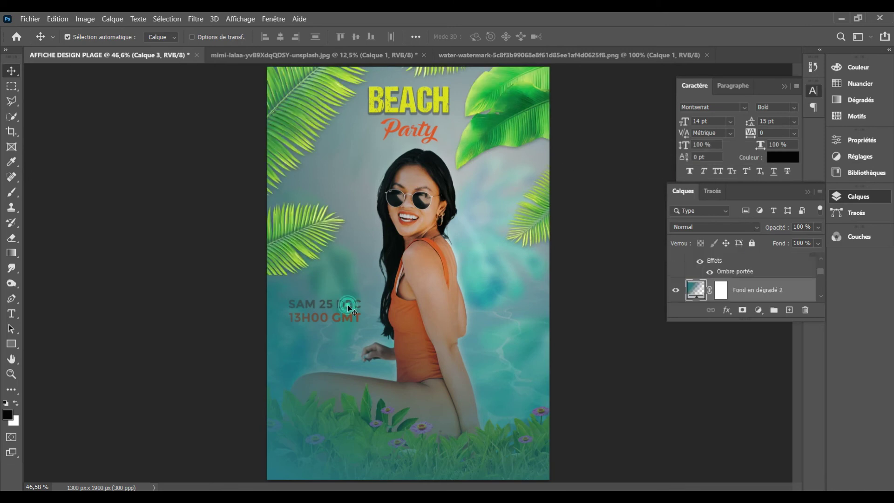
pyautogui.click(820, 265)
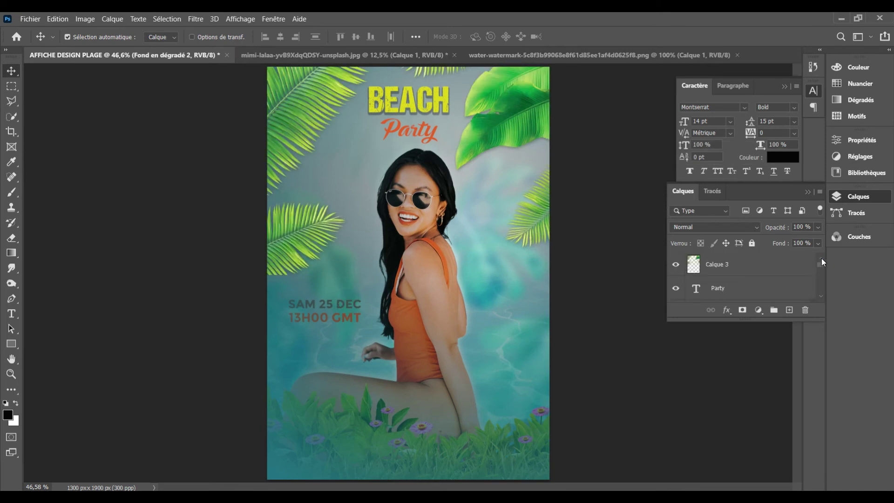
pyautogui.click(760, 291)
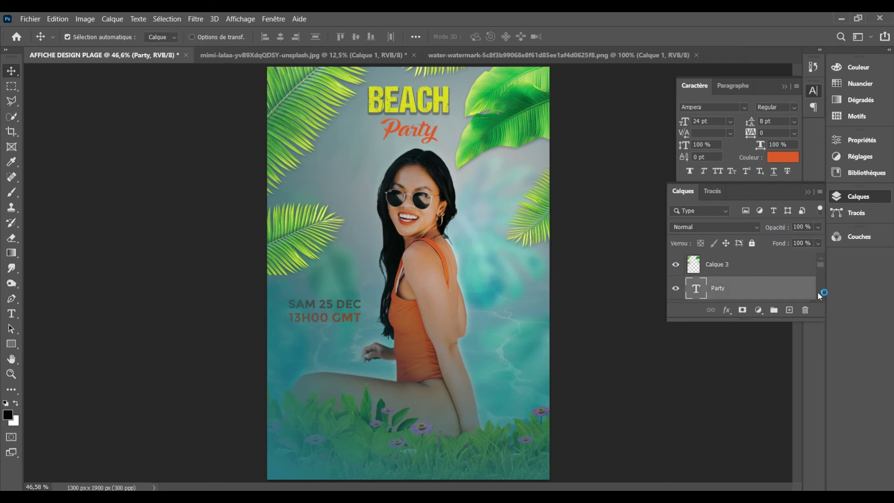
pyautogui.click(820, 296)
pyautogui.click(822, 259)
pyautogui.click(820, 299)
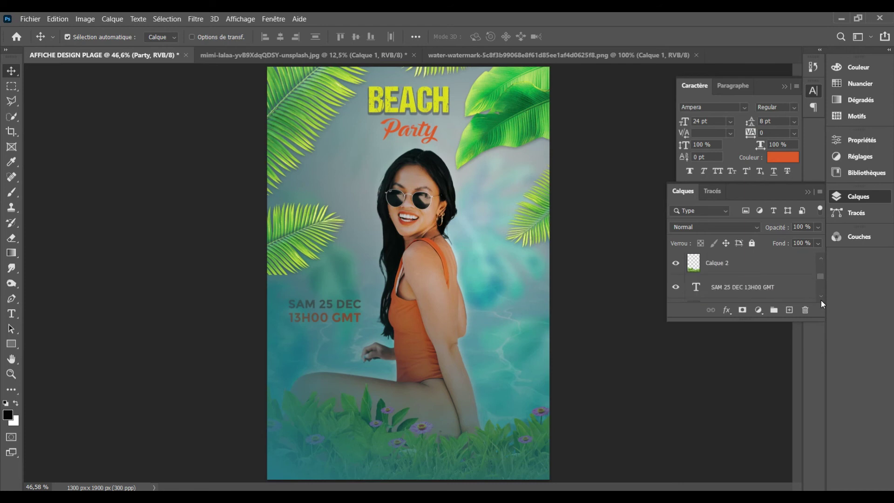
pyautogui.moveTo(744, 288)
pyautogui.mouseDown()
pyautogui.moveTo(751, 159)
pyautogui.moveTo(753, 257)
pyautogui.mouseUp()
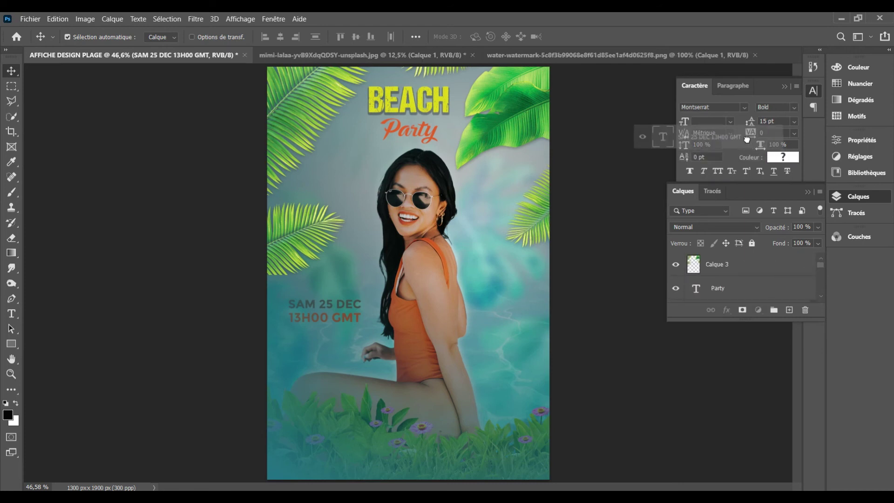
# Step: Move the date to the bottom-left corner and colour SAM 25 DEC the BEACH yellow
pyautogui.moveTo(347, 315); pyautogui.dragTo(355, 451)
pyautogui.press('t')
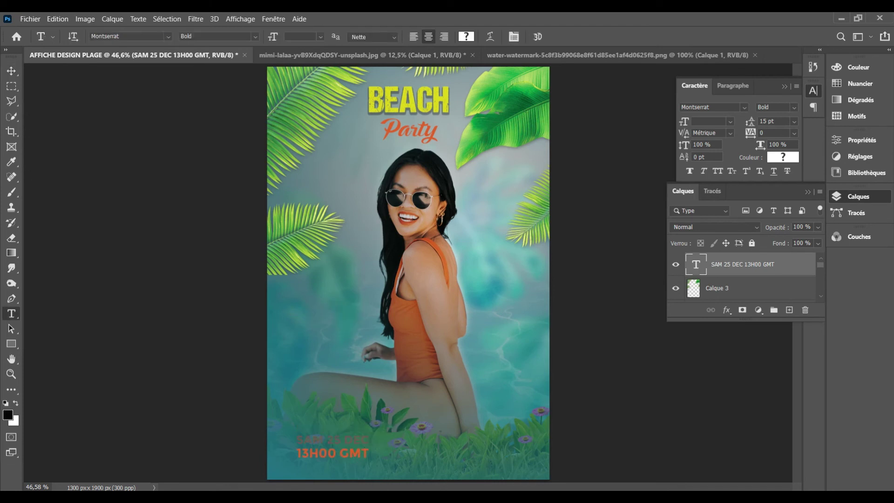
pyautogui.moveTo(300, 437); pyautogui.dragTo(370, 440)
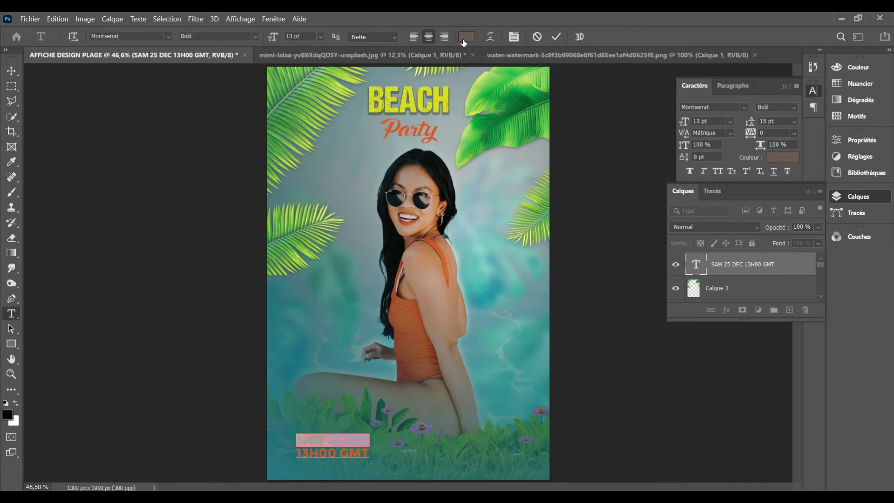
pyautogui.click(464, 37)
pyautogui.click(437, 96)
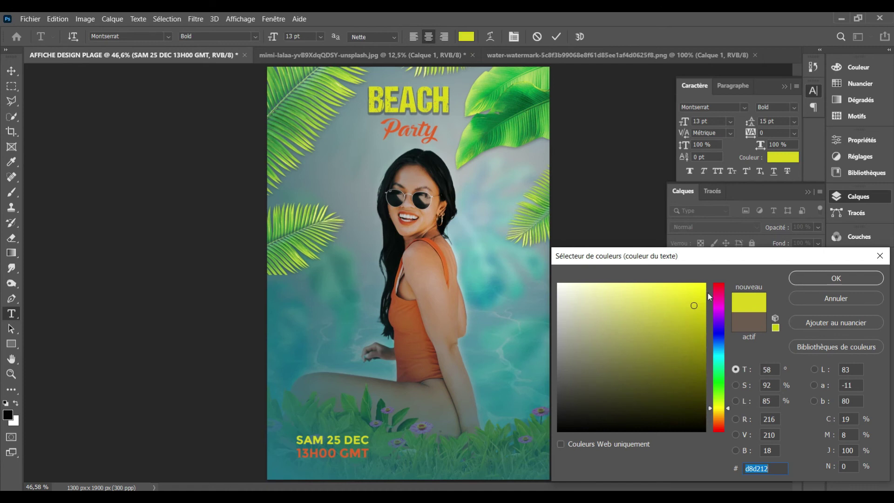
pyautogui.click(835, 279)
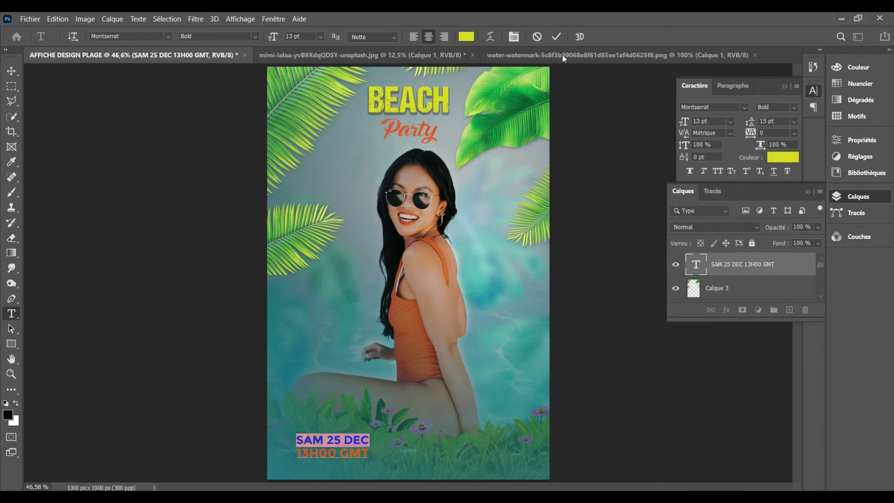
pyautogui.click(556, 37)
pyautogui.click(11, 70)
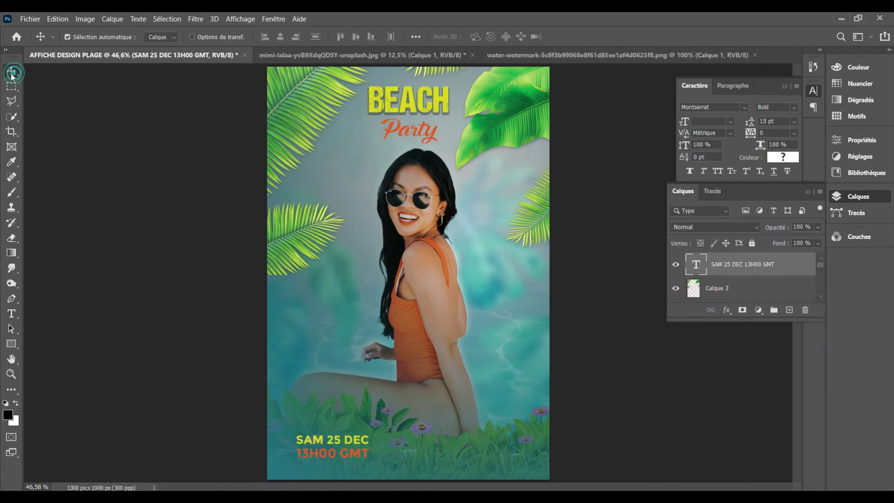
pyautogui.moveTo(329, 460); pyautogui.dragTo(313, 469)
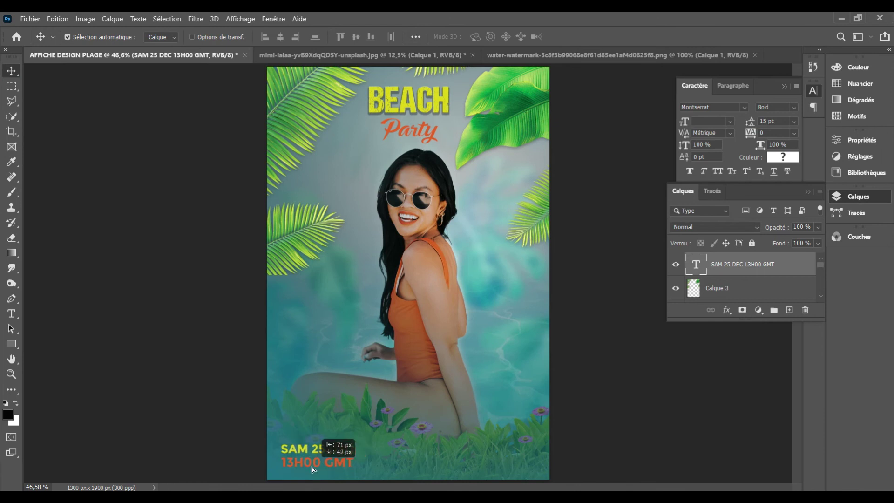
pyautogui.press('t')
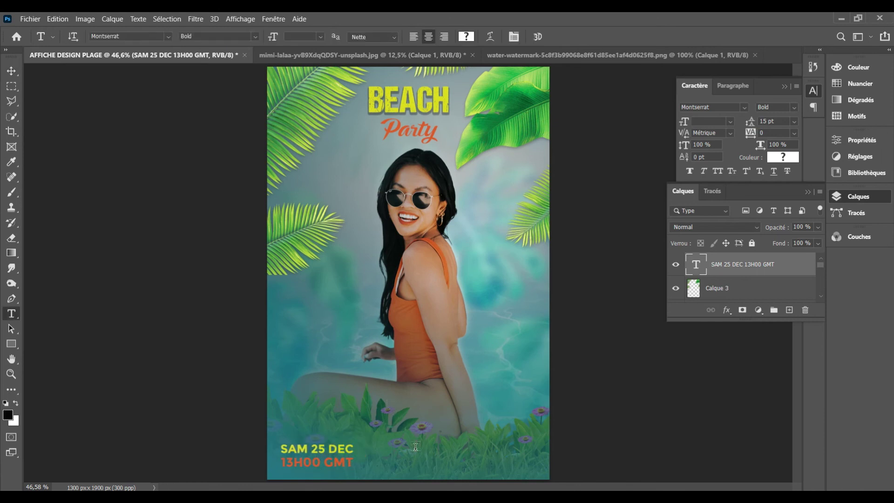
pyautogui.click(428, 448)
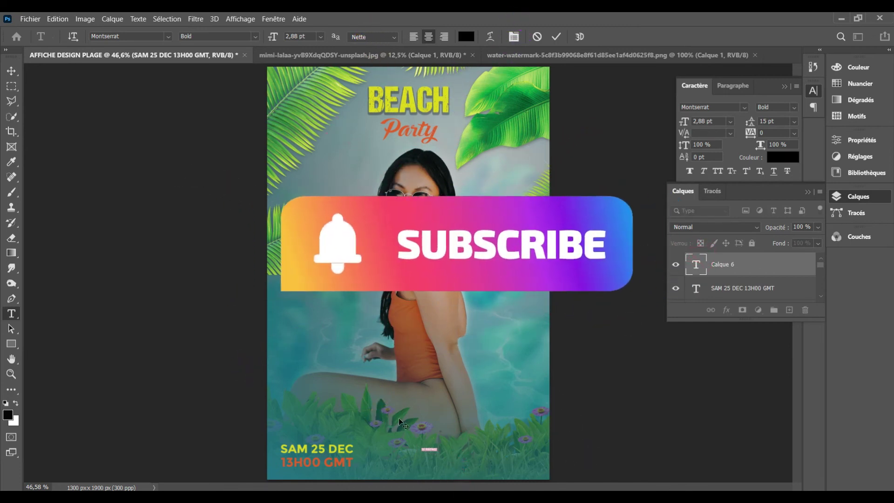
# Step: Commit the new DJ ENERGY text at 20 pt
pyautogui.click(293, 37)
pyautogui.write('20')
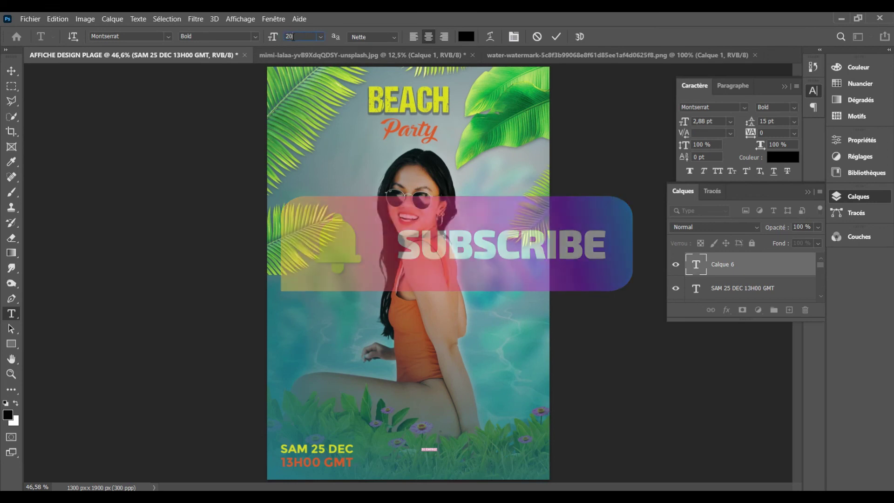
pyautogui.press('Return')
pyautogui.hotkey('ctrl', 'Return')
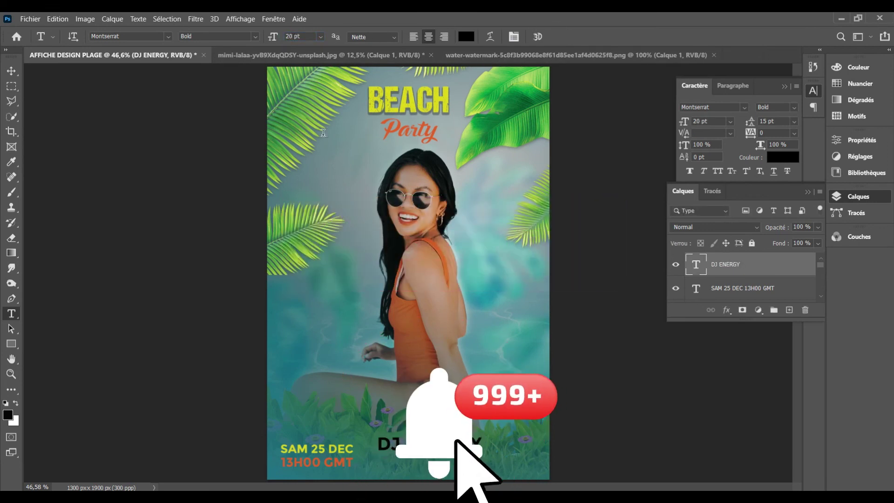
pyautogui.press('v')
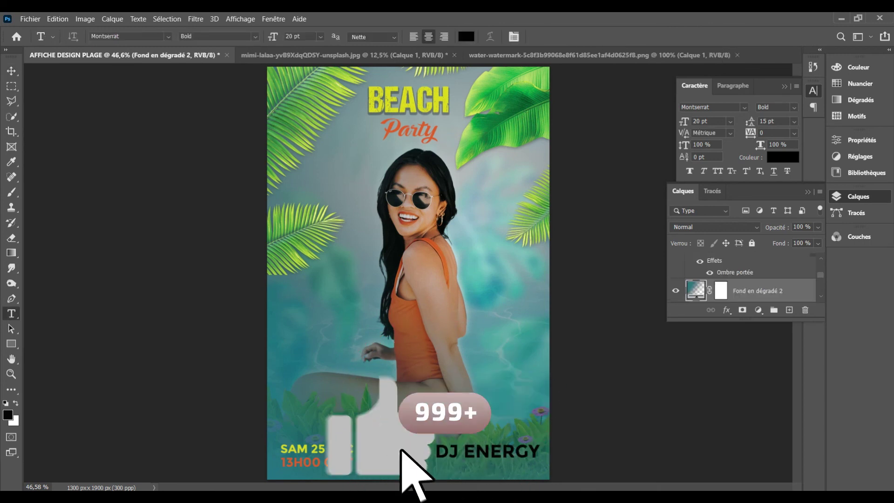
# Step: Reduce DJ ENERGY to 15 pt and shift it into the bottom-right corner
pyautogui.doubleClick(696, 263)
pyautogui.doubleClick(291, 36)
pyautogui.write('15')
pyautogui.press('Return')
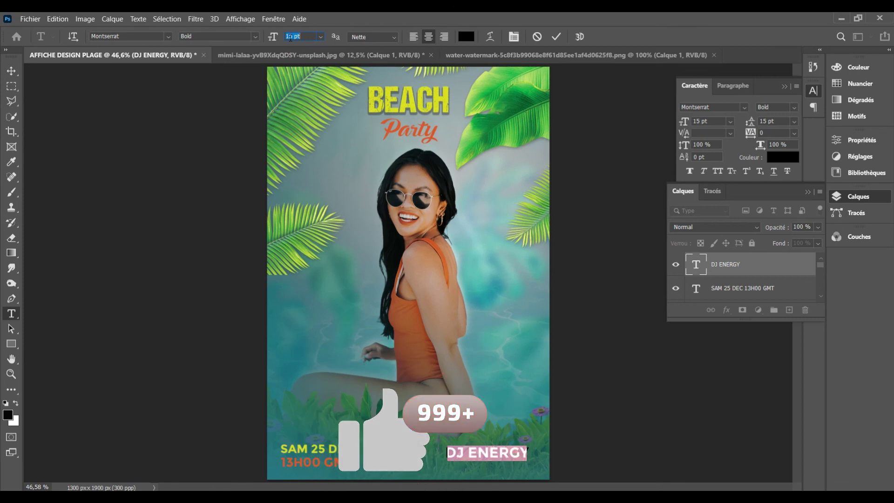
pyautogui.click(556, 36)
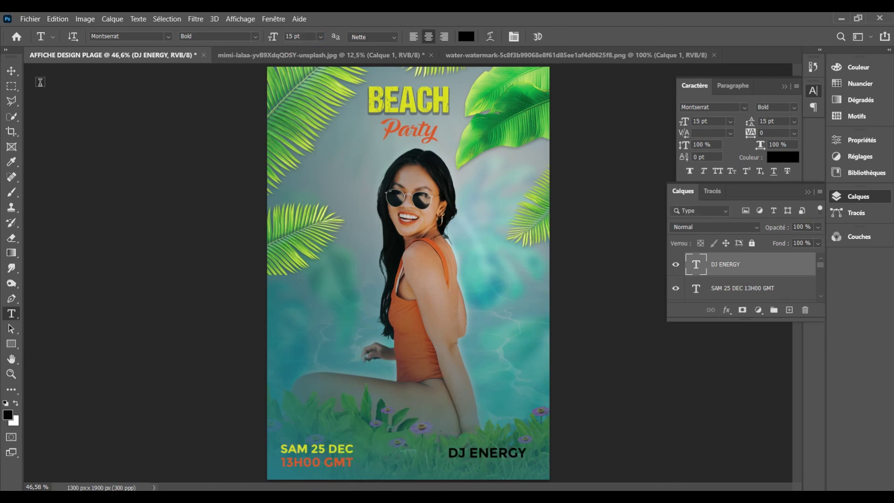
pyautogui.click(11, 71)
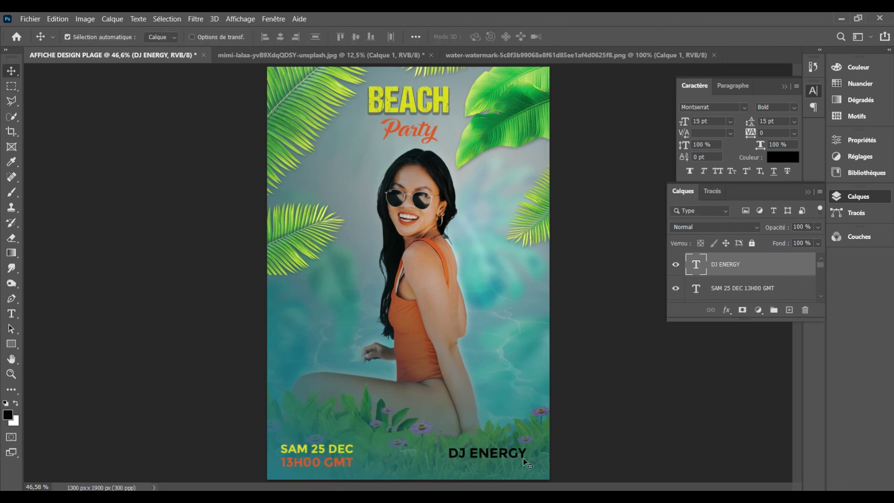
pyautogui.moveTo(509, 457); pyautogui.dragTo(522, 456)
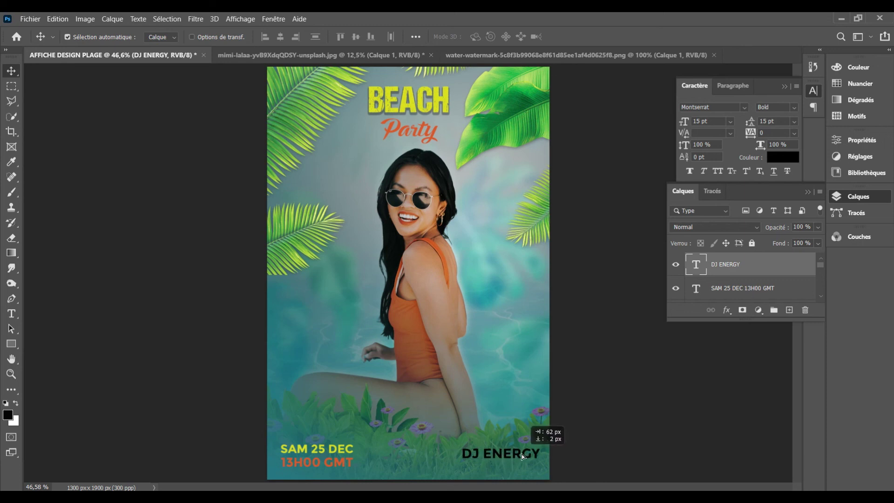
# Step: Colour the DJ ENERGY text near-white (#fbf9f9)
pyautogui.press('t')
pyautogui.click(491, 455)
pyautogui.hotkey('ctrl', 'a')
pyautogui.click(465, 36)
pyautogui.click(559, 286)
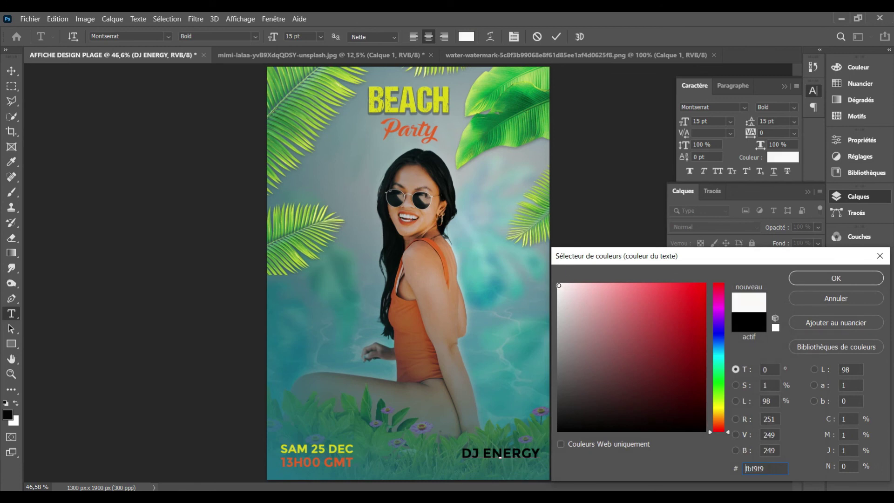
pyautogui.click(836, 279)
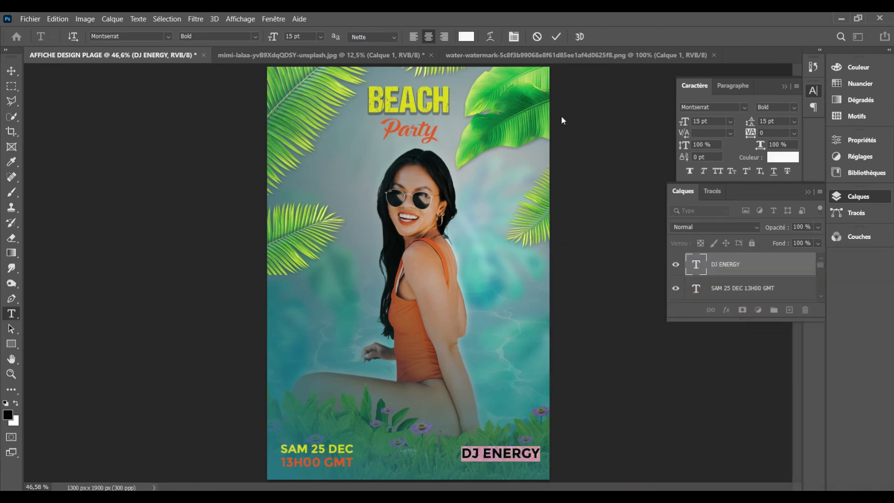
pyautogui.click(556, 36)
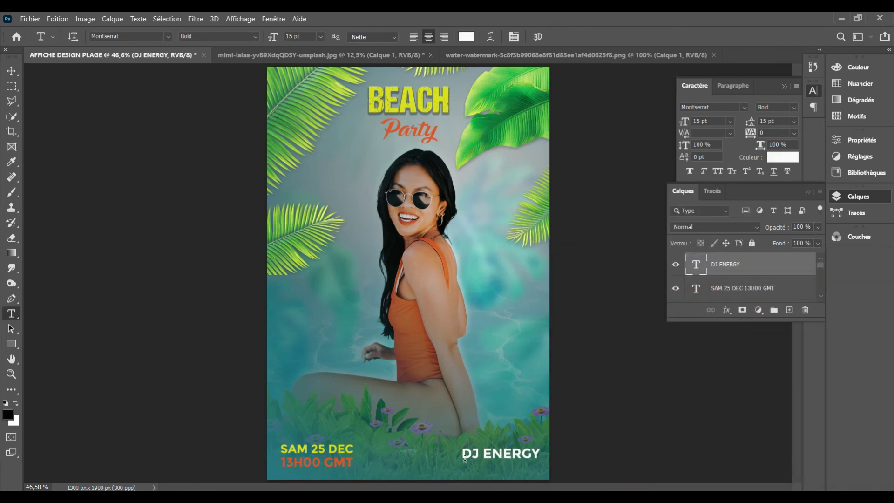
# Step: Type the venue line 'Lieu : GR BASSAM AB' in Montserrat Regular
pyautogui.click(422, 462)
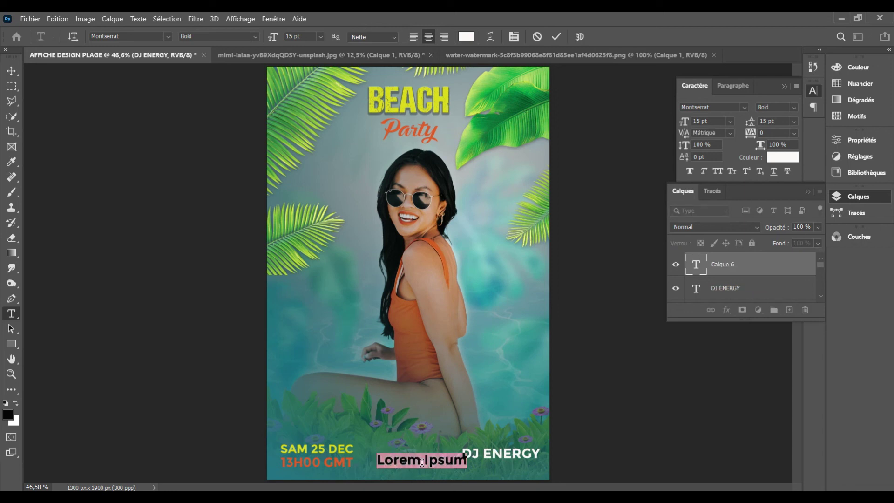
pyautogui.press('BackSpace')
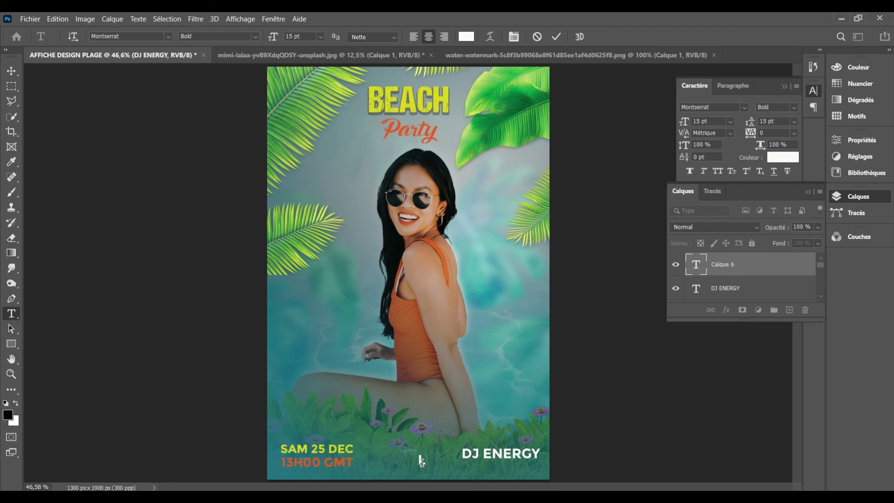
pyautogui.write('Lieu :')
pyautogui.write(' GR BASSAM AB')
pyautogui.hotkey('ctrl', 'a')
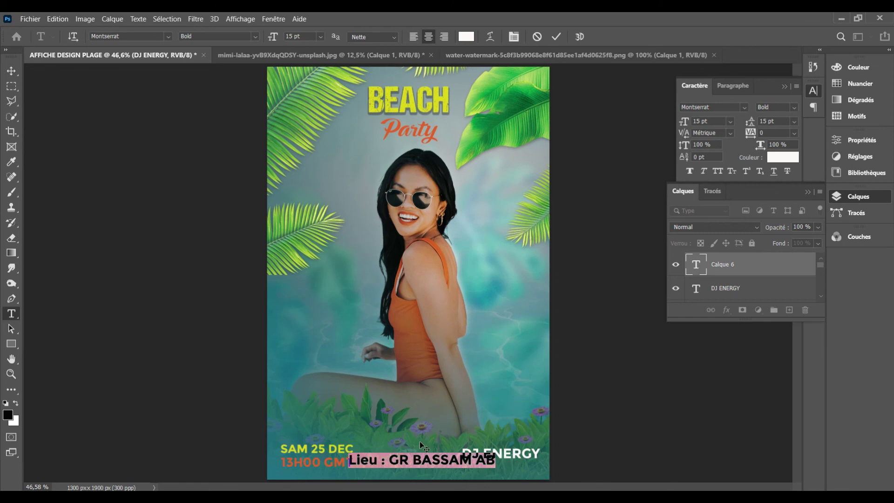
pyautogui.click(413, 458)
pyautogui.keyDown('shift'); pyautogui.click(529, 456); pyautogui.keyUp('shift')
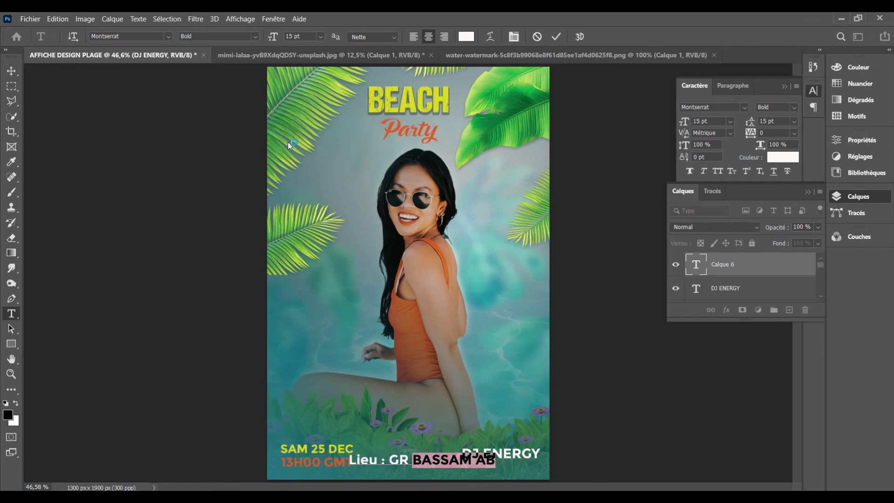
pyautogui.click(255, 36)
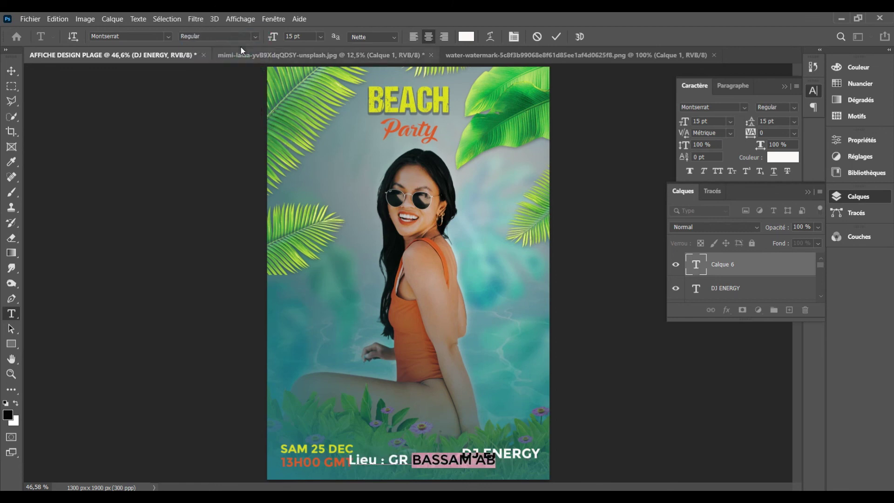
pyautogui.click(554, 37)
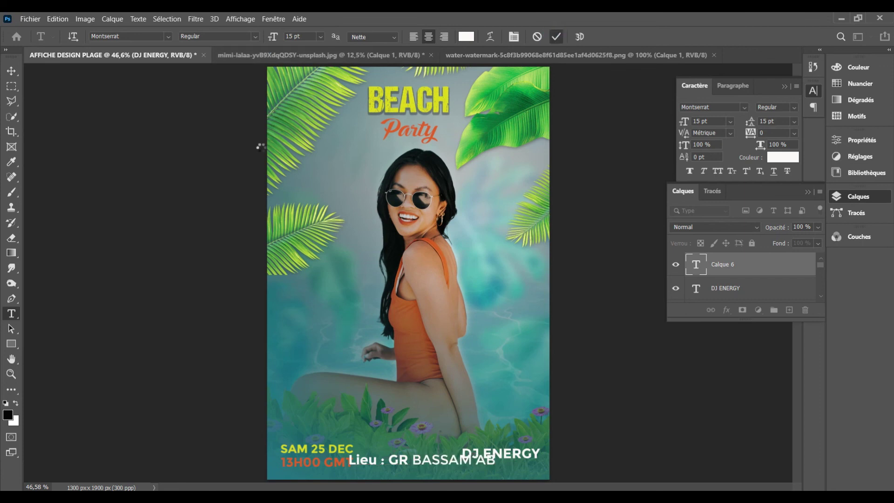
# Step: Move the venue line under DJ ENERGY and reduce it to 11 pt
pyautogui.click(12, 71)
pyautogui.moveTo(428, 460); pyautogui.dragTo(470, 469)
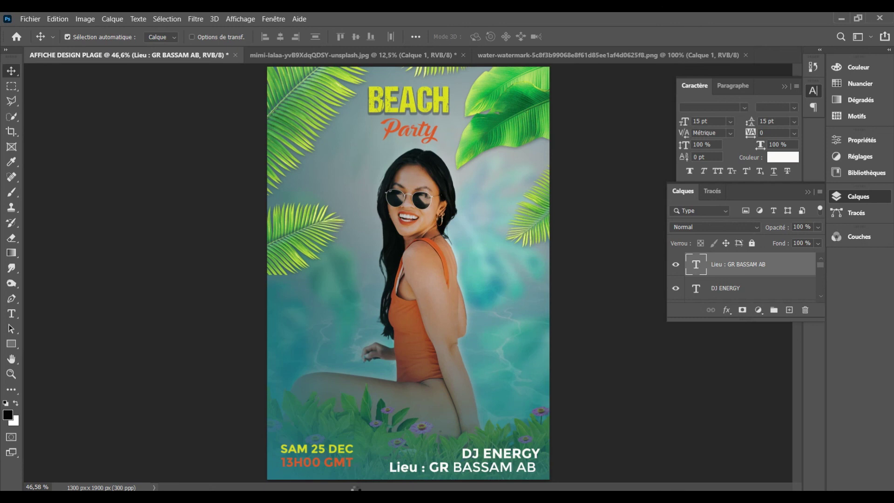
pyautogui.press('t')
pyautogui.click(417, 468)
pyautogui.tripleClick(416, 468)
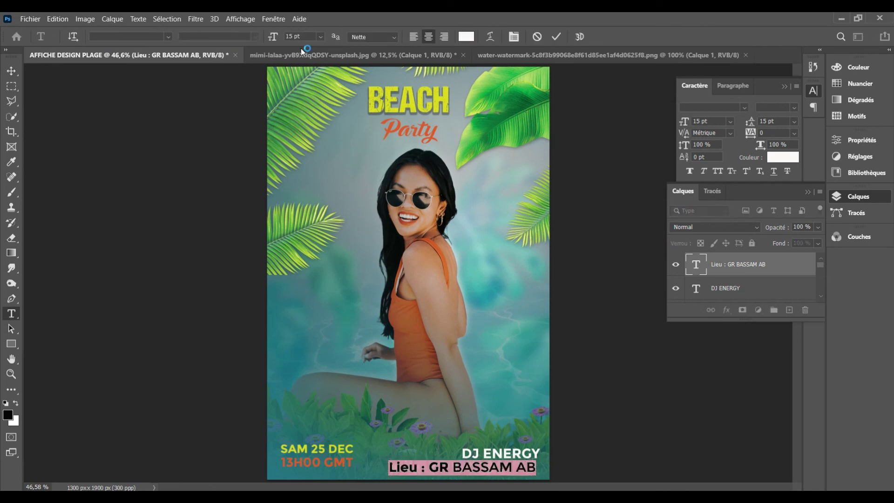
pyautogui.click(292, 37)
pyautogui.press('Down')
pyautogui.press('Down')
pyautogui.press('Down')
pyautogui.press('Down')
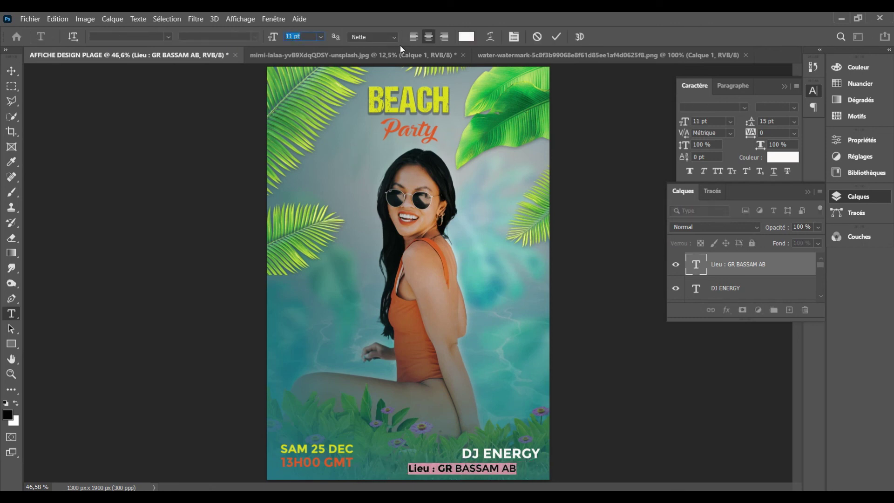
pyautogui.click(16, 71)
# Step: Nudge the venue line, DJ ENERGY and the date block into final bottom alignment
pyautogui.hotkey('shift', 'Right')
pyautogui.hotkey('shift', 'Right')
pyautogui.hotkey('shift', 'Right')
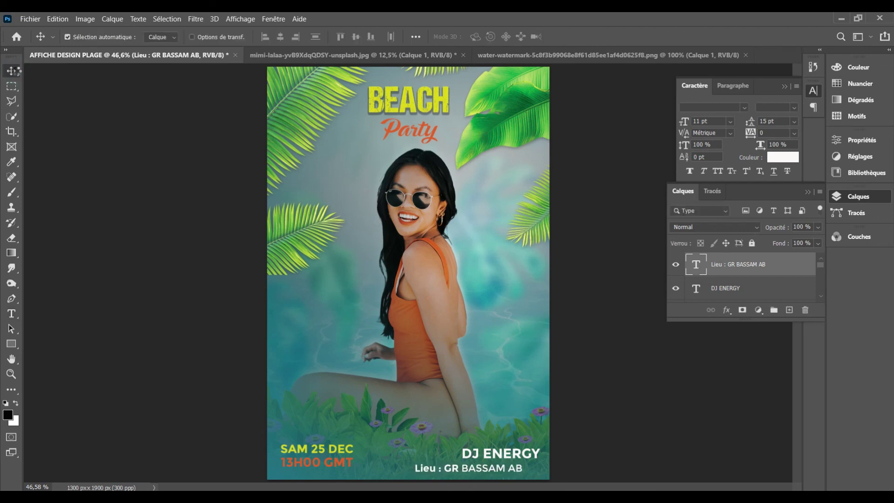
pyautogui.hotkey('shift', 'Right')
pyautogui.hotkey('shift', 'Right')
pyautogui.hotkey('shift', 'Right')
pyautogui.hotkey('shift', 'Right')
pyautogui.hotkey('shift', 'Up')
pyautogui.hotkey('shift', 'Right')
pyautogui.hotkey('shift', 'Right')
pyautogui.hotkey('shift', 'Right')
pyautogui.press('Up')
pyautogui.press('Up')
pyautogui.press('Up')
pyautogui.press('Right')
pyautogui.press('Right')
pyautogui.press('Right')
pyautogui.press('Right')
pyautogui.press('Right')
pyautogui.press('Right')
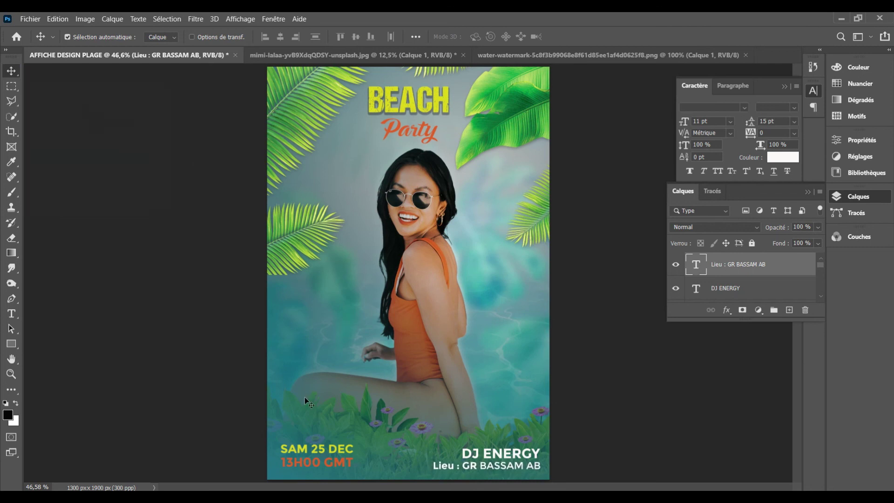
pyautogui.moveTo(320, 454); pyautogui.dragTo(323, 459)
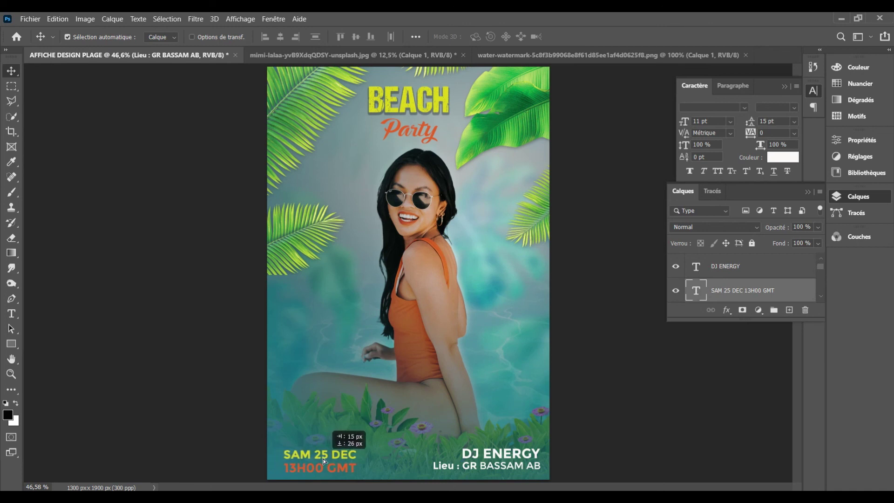
pyautogui.click(520, 459)
pyautogui.moveTo(519, 458); pyautogui.dragTo(517, 457)
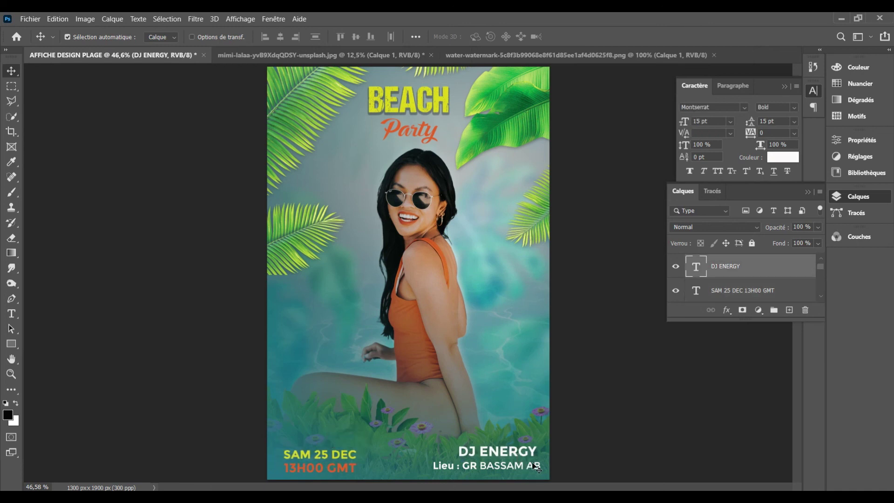
pyautogui.click(536, 469)
pyautogui.hotkey('shift', 'Left')
pyautogui.hotkey('shift', 'Left')
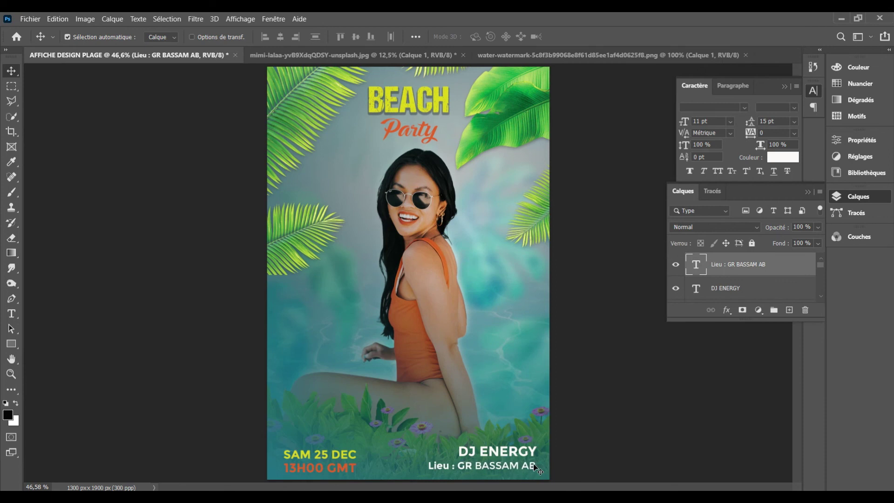
# Step: Set the Fond en dégradé 2 gradient's start stop to vivid cyan #09d1e2
pyautogui.click(328, 344)
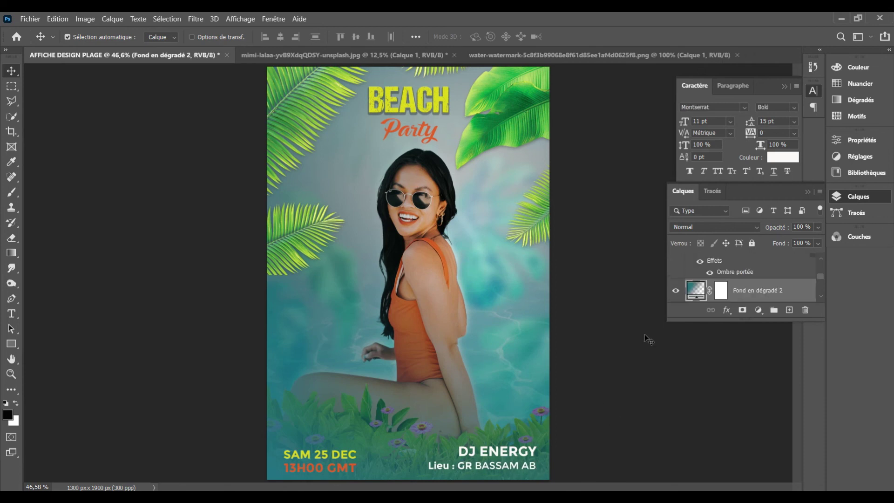
pyautogui.doubleClick(697, 291)
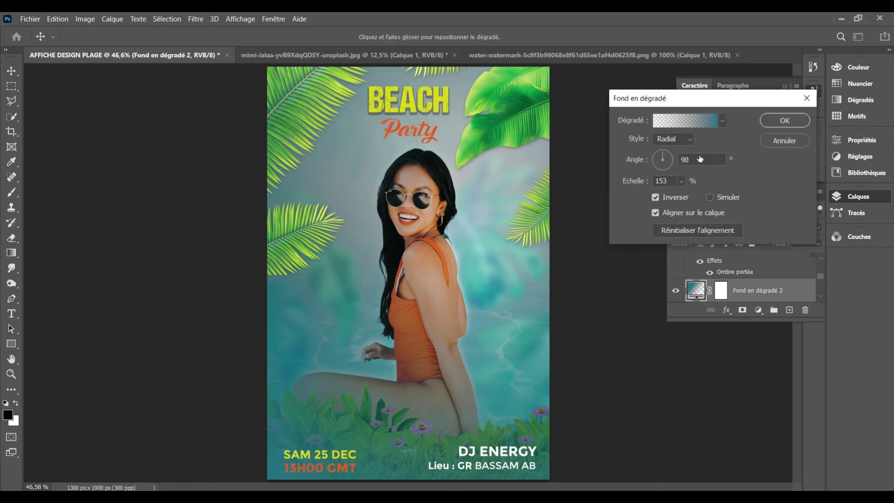
pyautogui.click(711, 122)
pyautogui.doubleClick(592, 374)
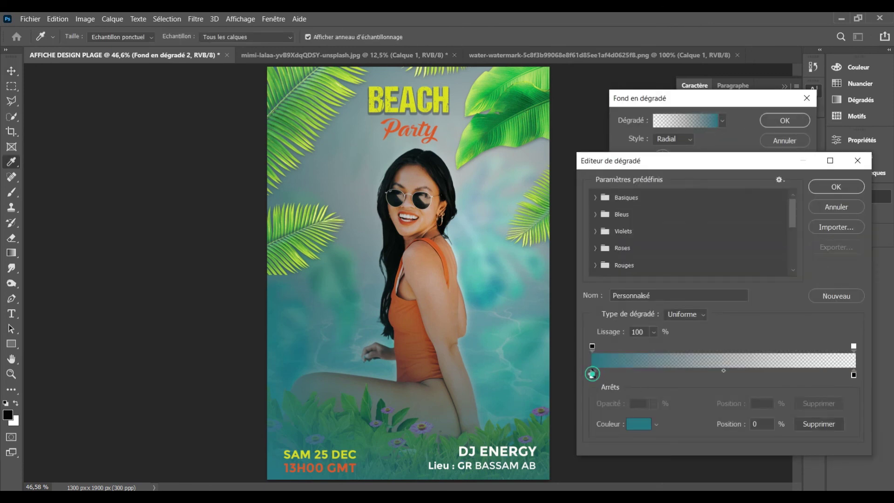
pyautogui.click(632, 328)
pyautogui.click(678, 316)
pyautogui.click(700, 300)
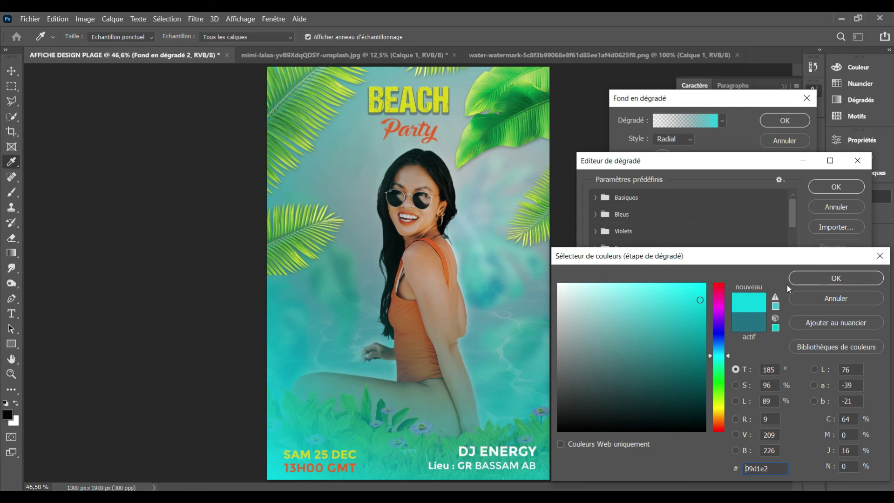
pyautogui.click(805, 279)
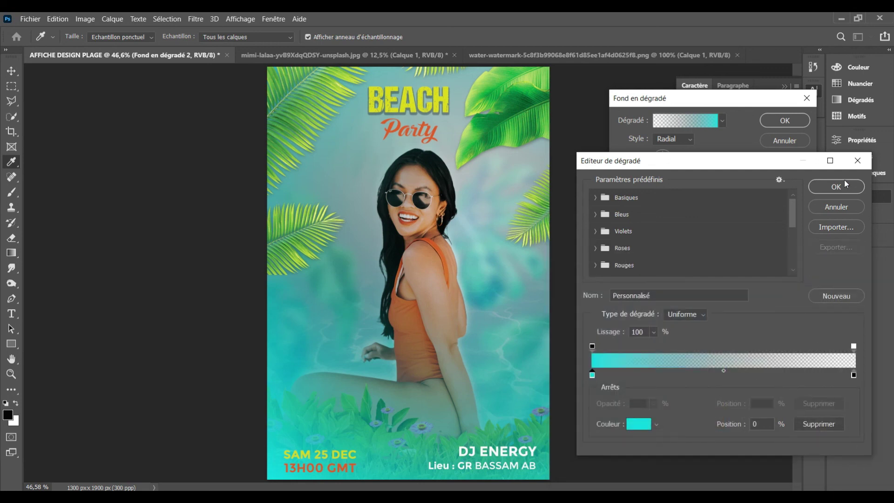
pyautogui.click(843, 184)
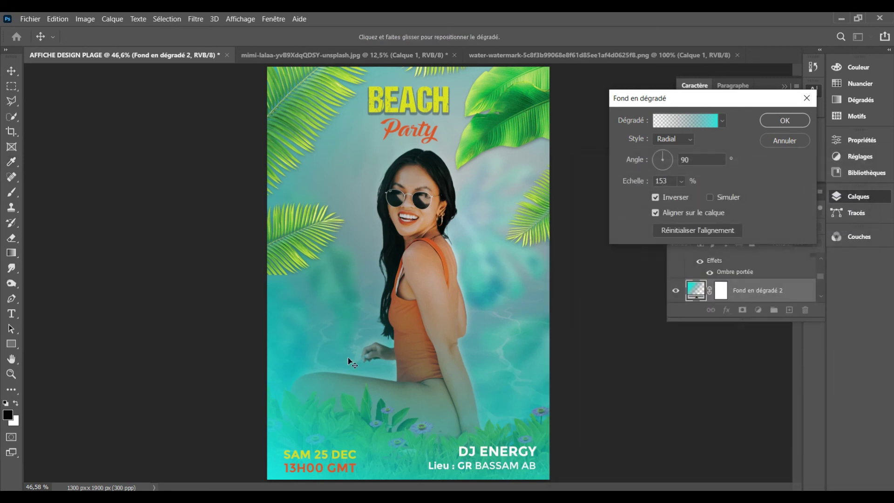
pyautogui.click(786, 120)
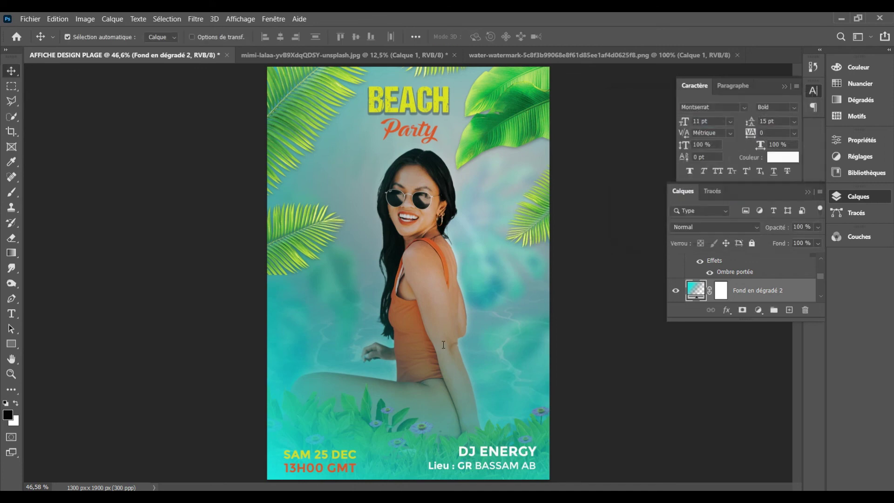
# Step: Recolour the SAM 25 DEC date text dark grey #585854 and commit the edit
pyautogui.click(11, 313)
pyautogui.moveTo(284, 454); pyautogui.dragTo(357, 454)
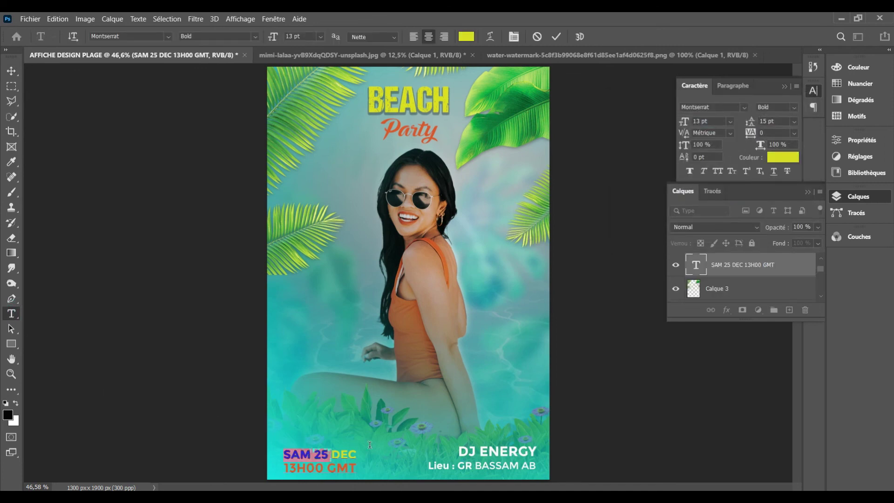
pyautogui.click(466, 37)
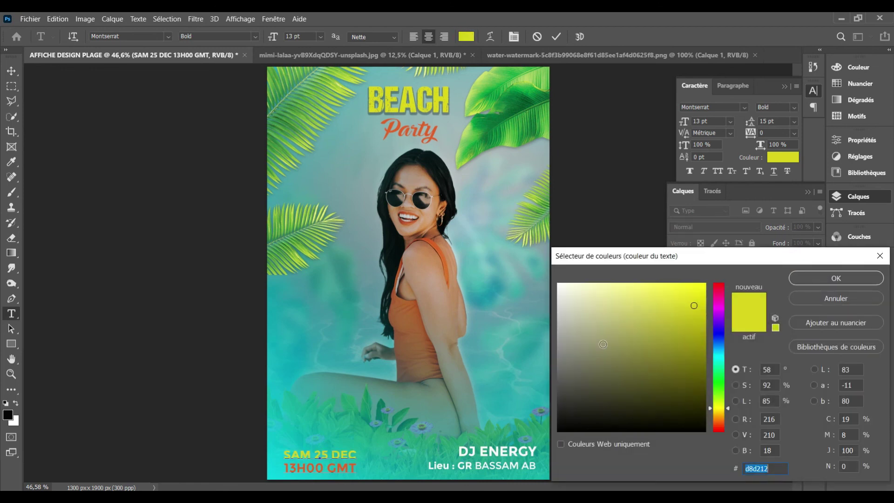
pyautogui.click(569, 412)
pyautogui.moveTo(569, 427); pyautogui.dragTo(564, 380)
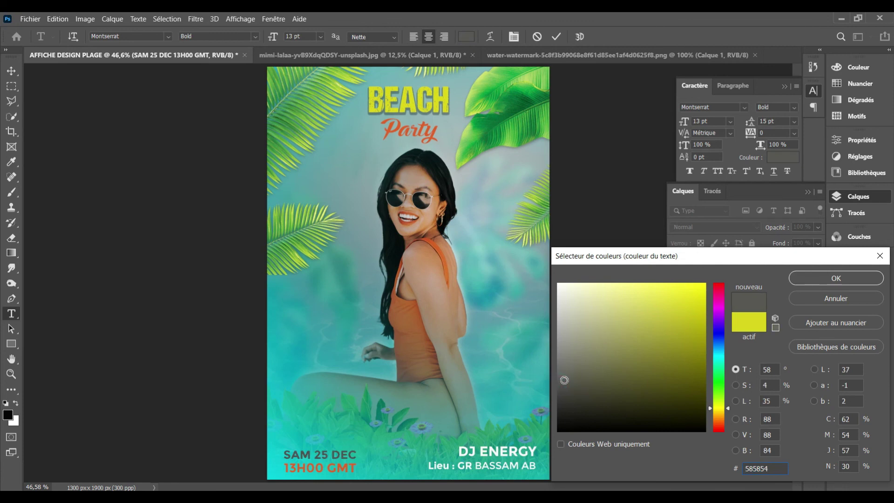
pyautogui.click(836, 278)
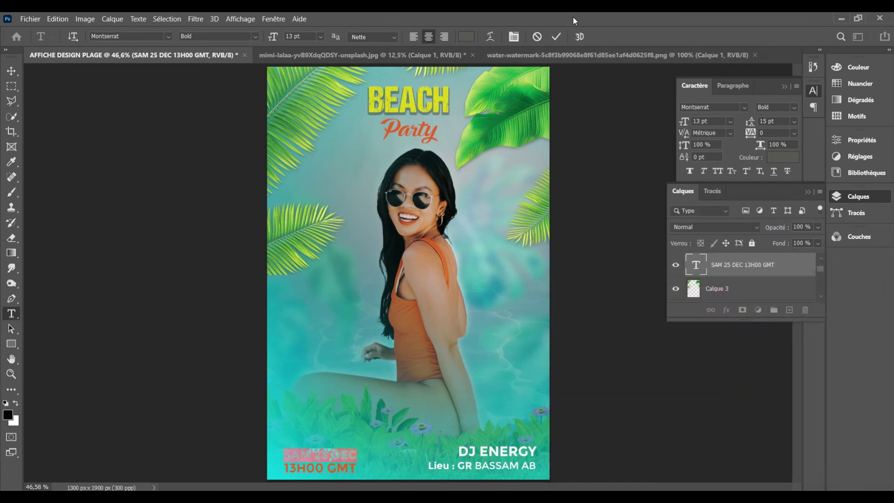
pyautogui.click(556, 36)
pyautogui.click(11, 71)
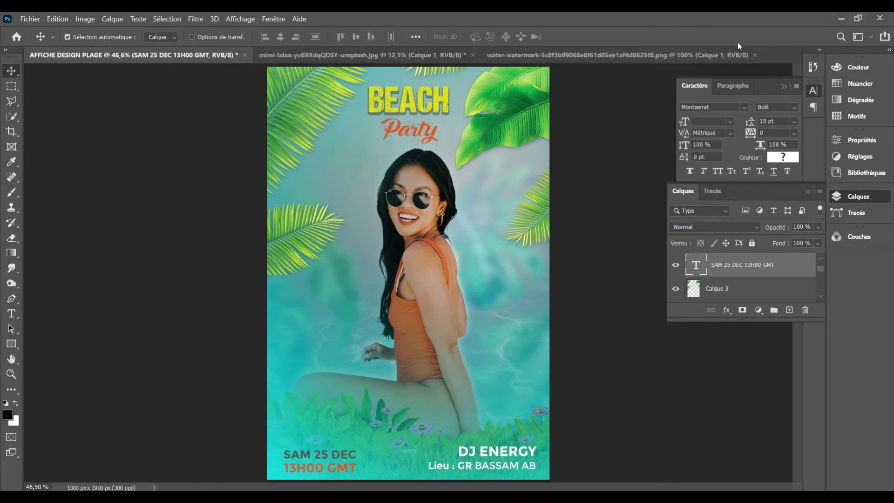
# Step: Close the water texture and swimsuit photo documents without saving, then show the poster full screen
pyautogui.click(783, 87)
pyautogui.click(808, 193)
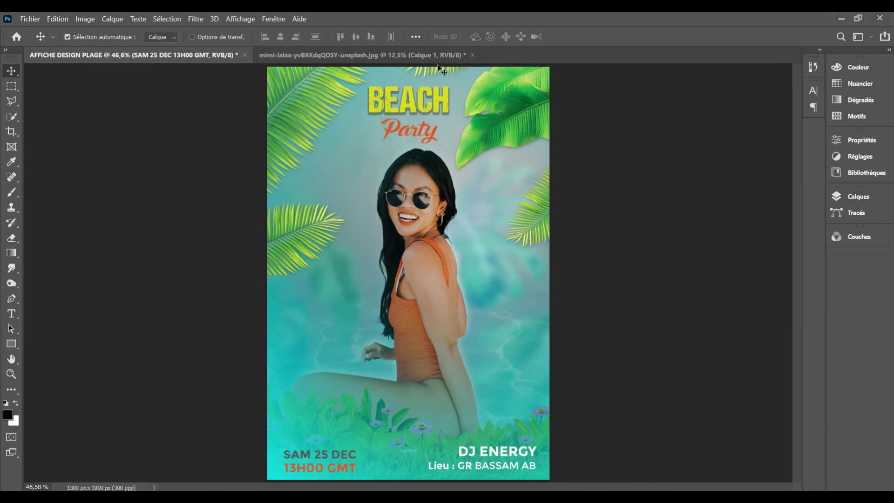
pyautogui.click(437, 56)
pyautogui.click(472, 55)
pyautogui.click(492, 208)
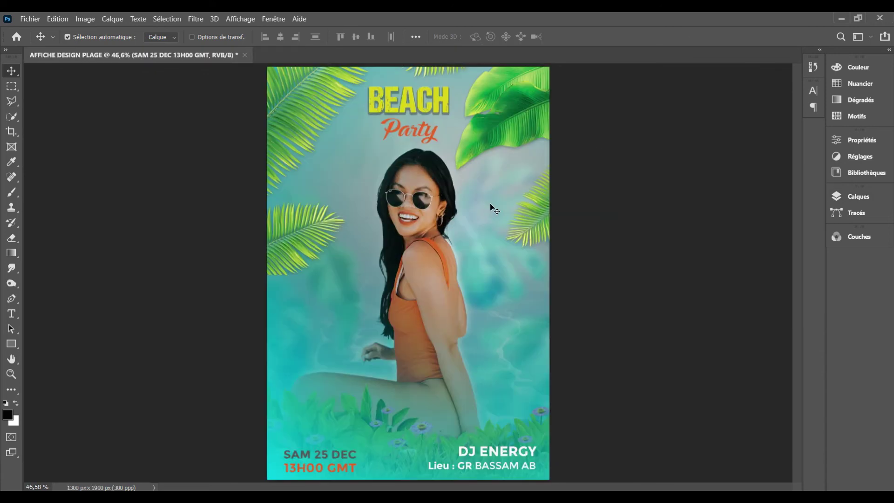
pyautogui.press('f')
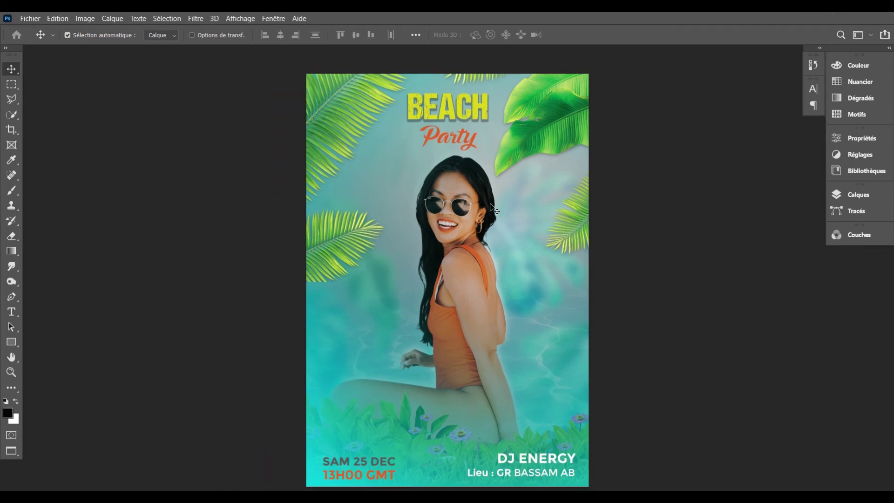
pyautogui.press('f')
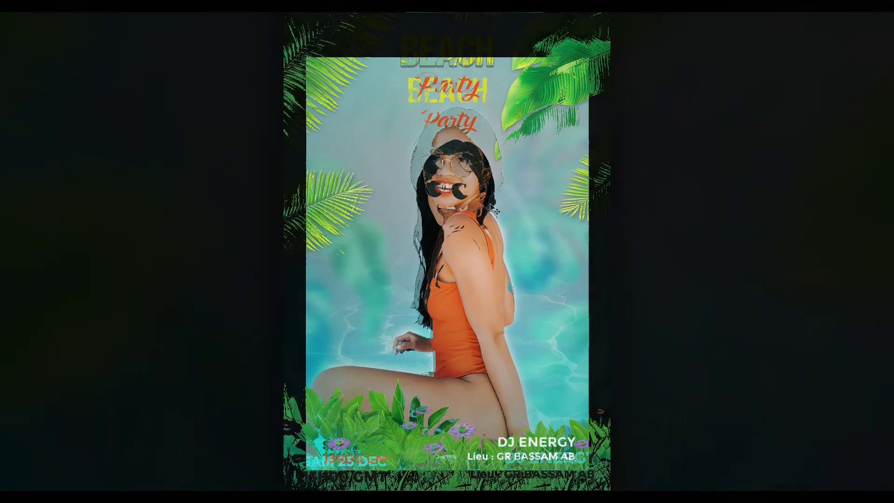